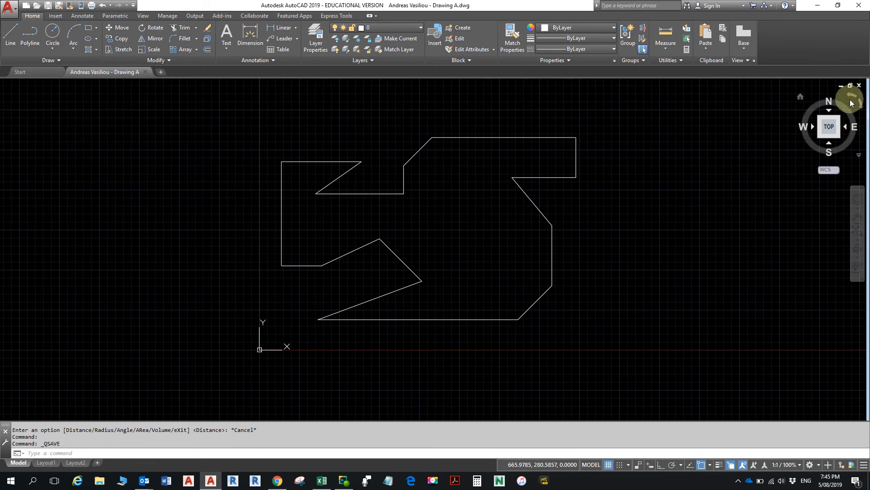
Step: Close the open drawing and switch to Chrome to review the practice exercises on the Introduction to AutoCAD course page
click(860, 86)
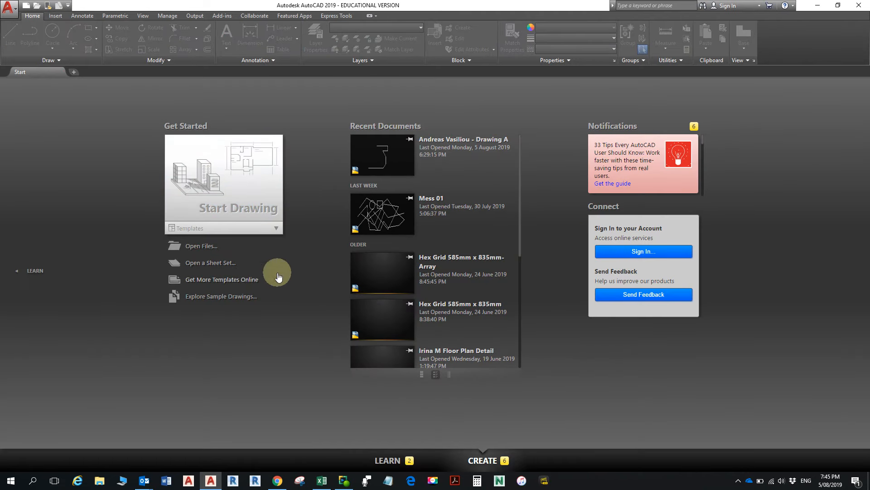
click(282, 484)
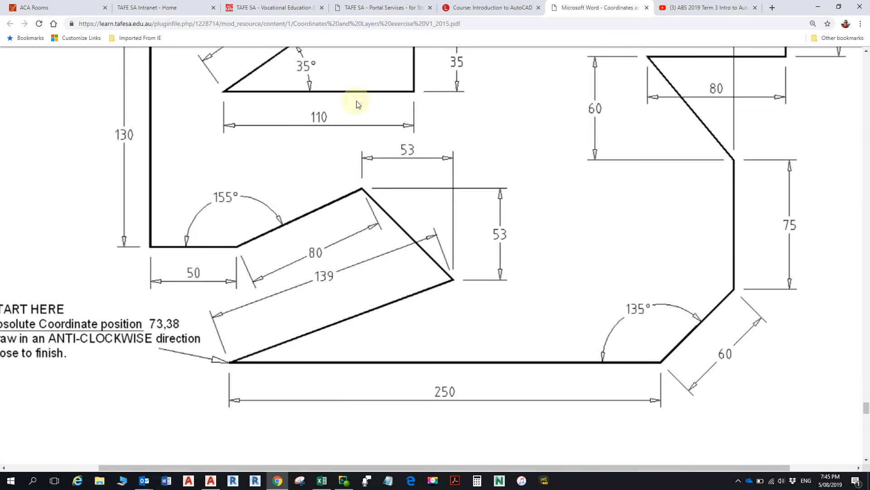
click(481, 9)
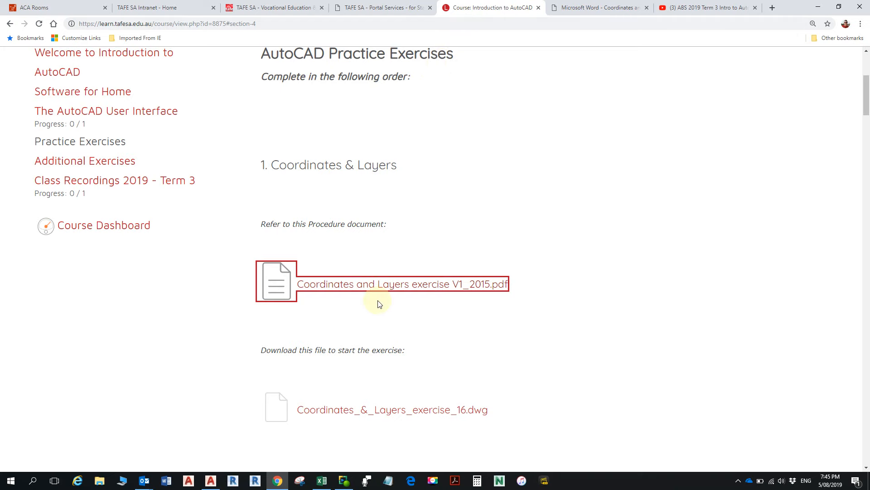
scroll(379, 312, down, 2)
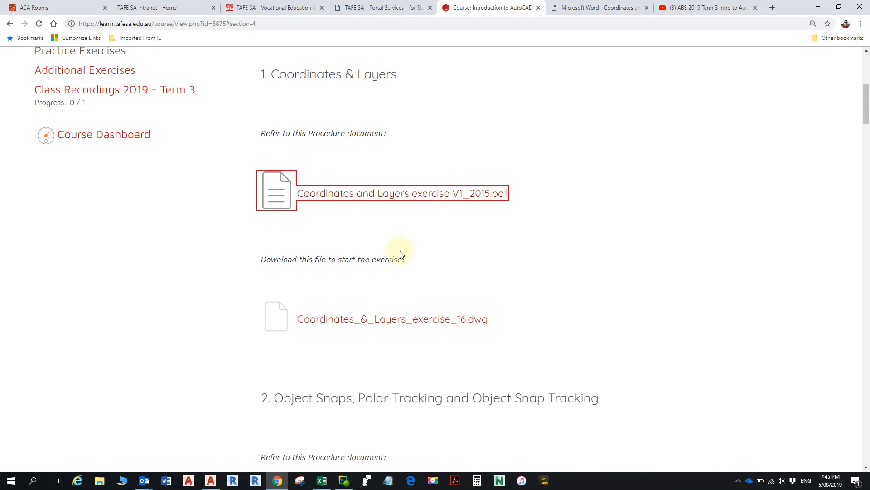
scroll(383, 313, down, 1)
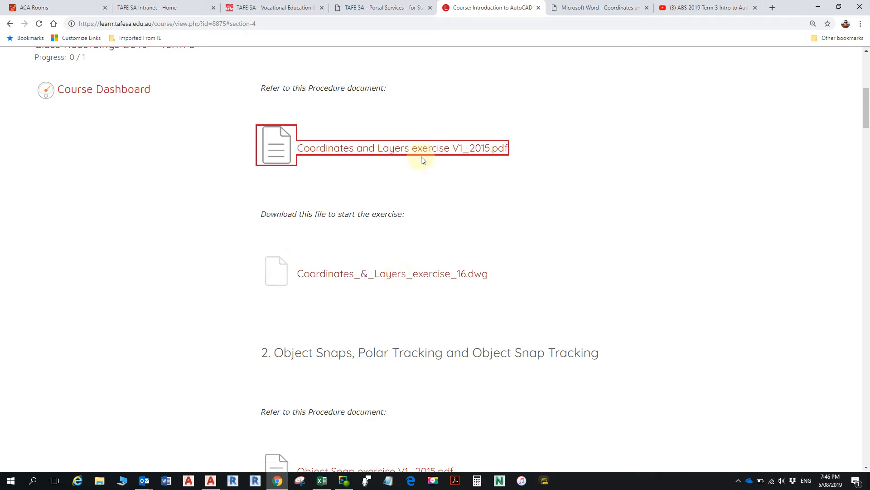
scroll(458, 334, down, 3)
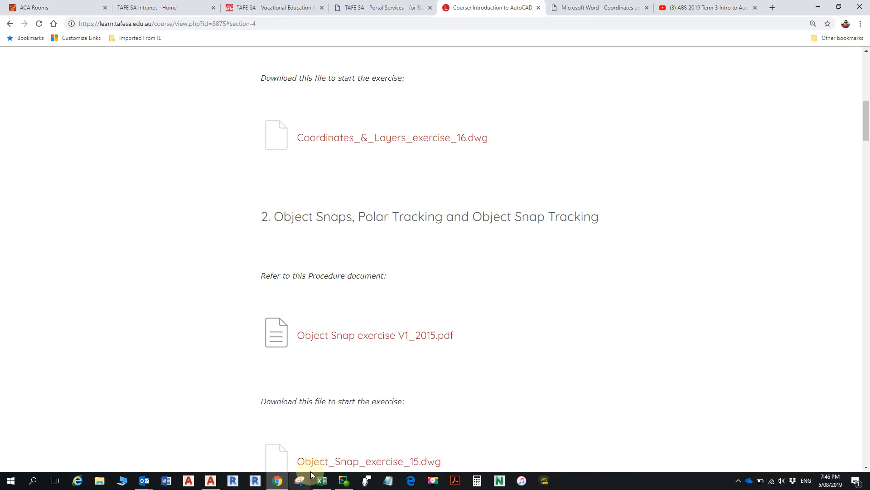
Step: Switch to AutoCAD and start a new blank drawing
click(221, 477)
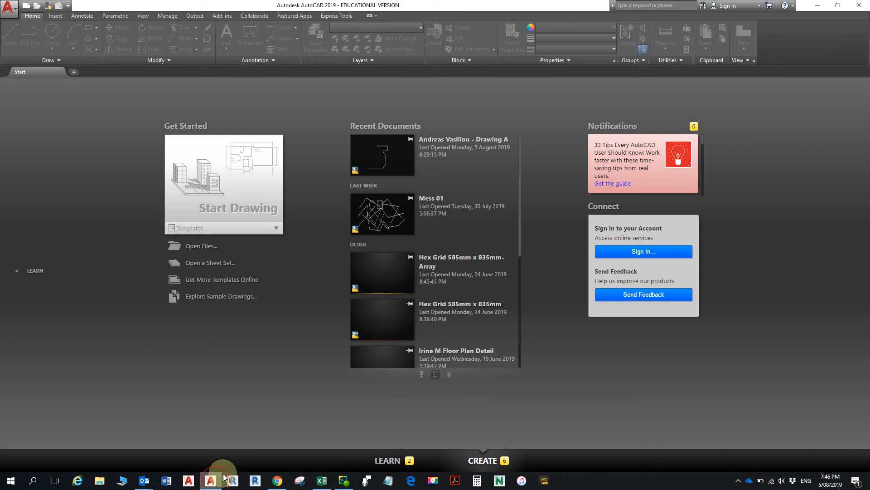
click(220, 177)
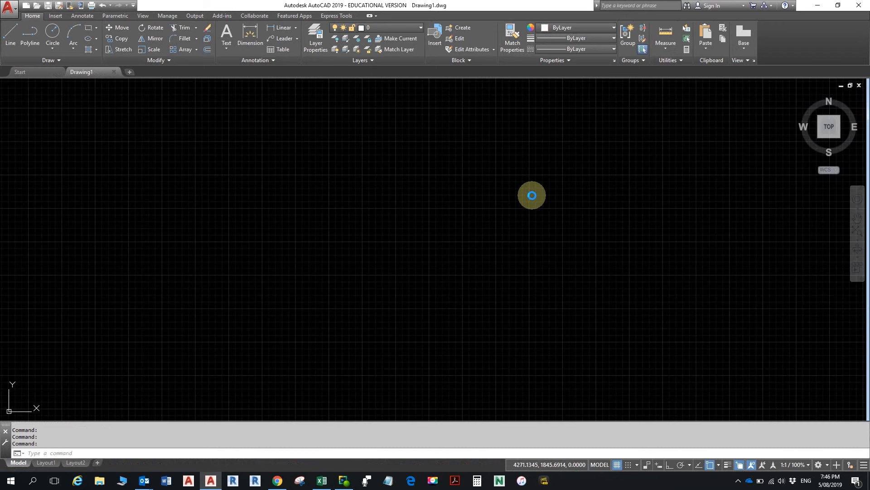
Step: Switch to the course page in Chrome and open the procedure document Object Snap exercise V1_2015.pdf
key(alt+Tab)
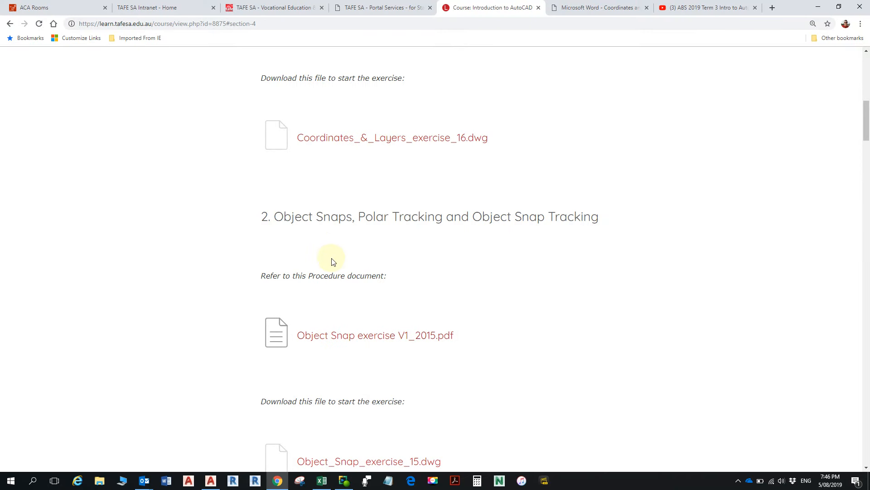
scroll(362, 233, up, 1)
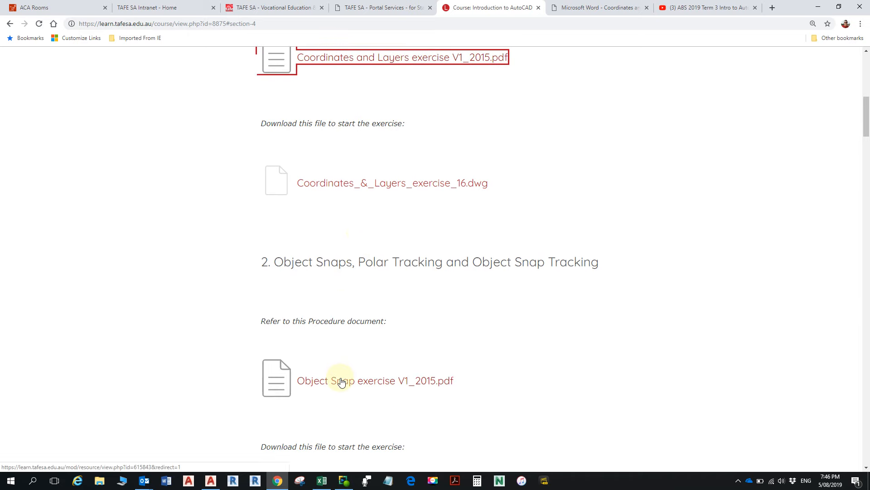
scroll(342, 382, down, 1)
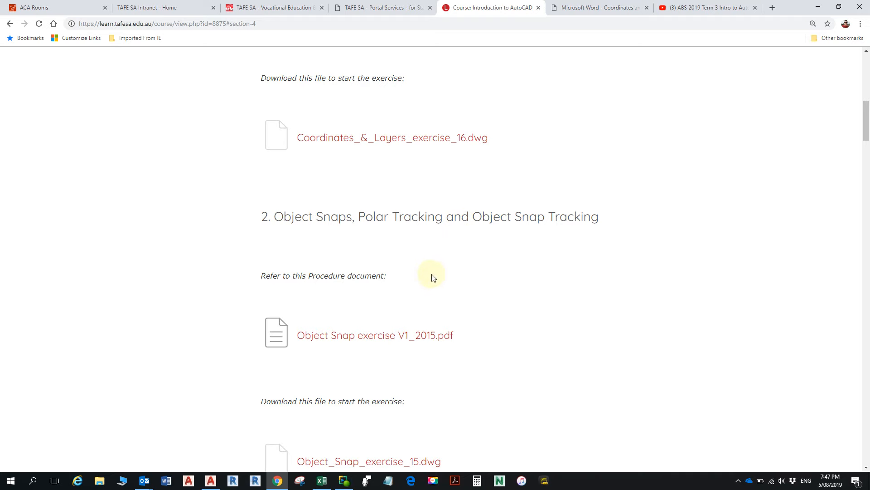
click(402, 338)
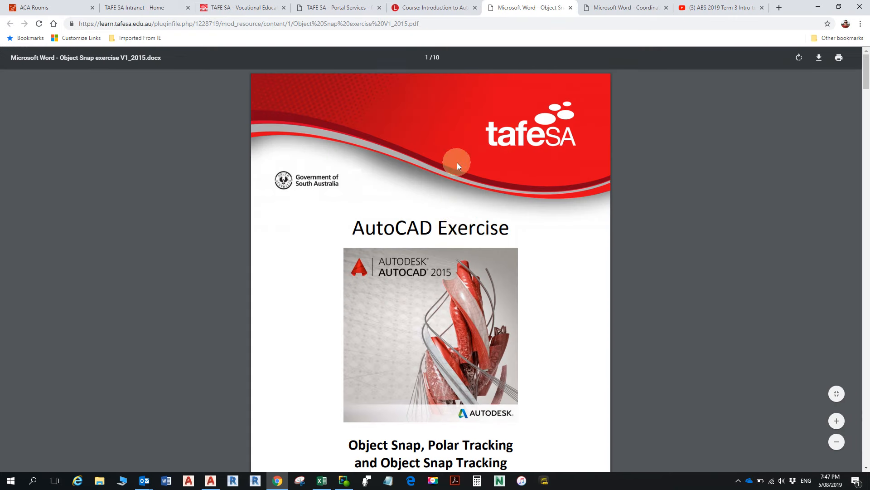
Step: Skim the Object Snap exercise document through its layer, snap settings and drawing instructions to the backup note
scroll(458, 219, down, 20)
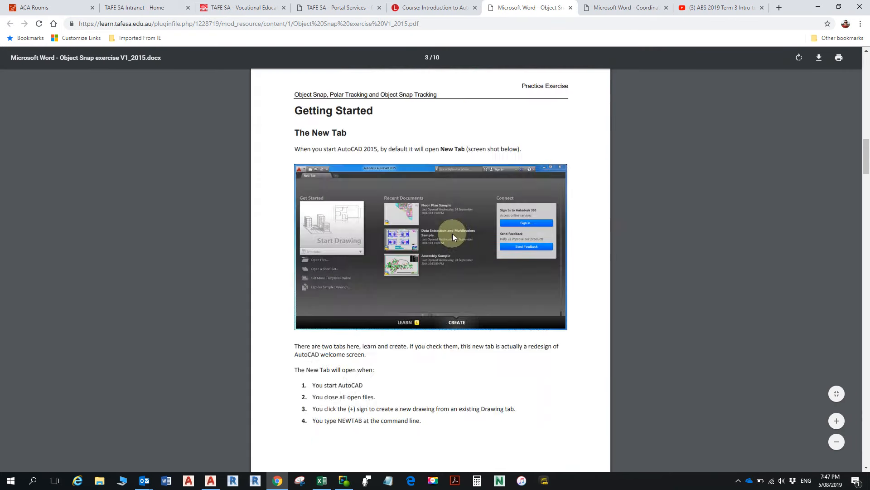
scroll(450, 232, down, 20)
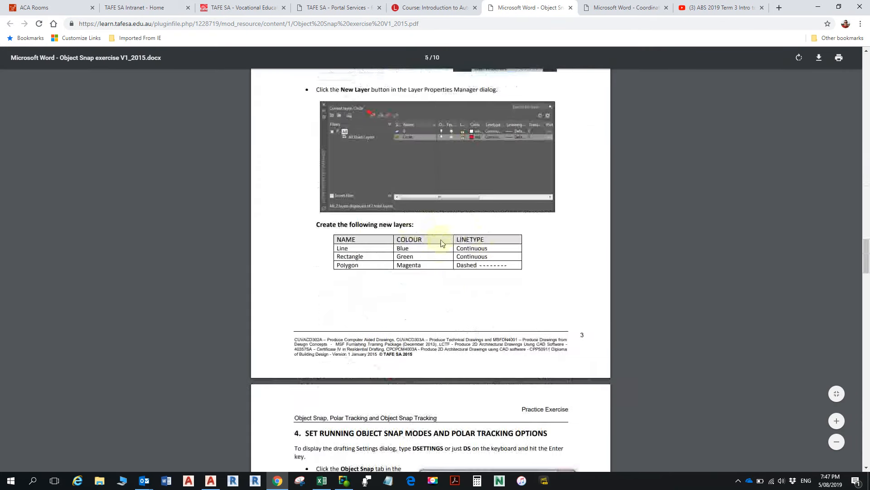
scroll(444, 240, down, 14)
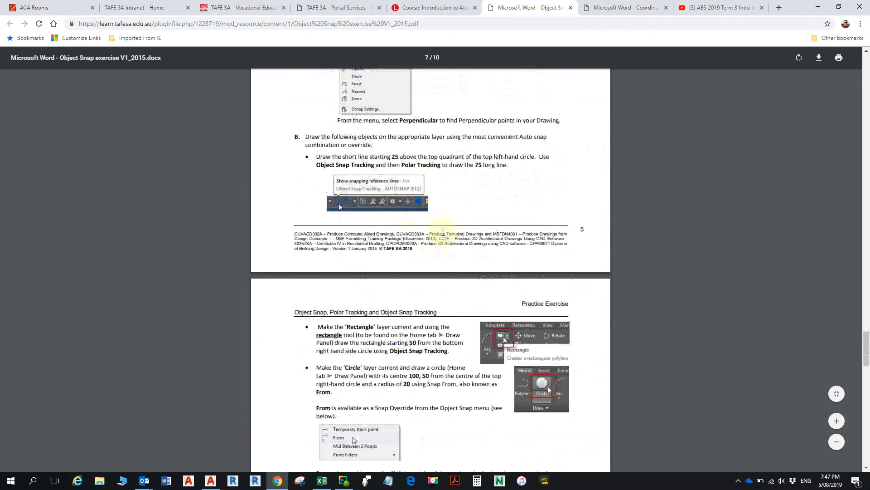
scroll(443, 234, up, 5)
scroll(445, 236, down, 17)
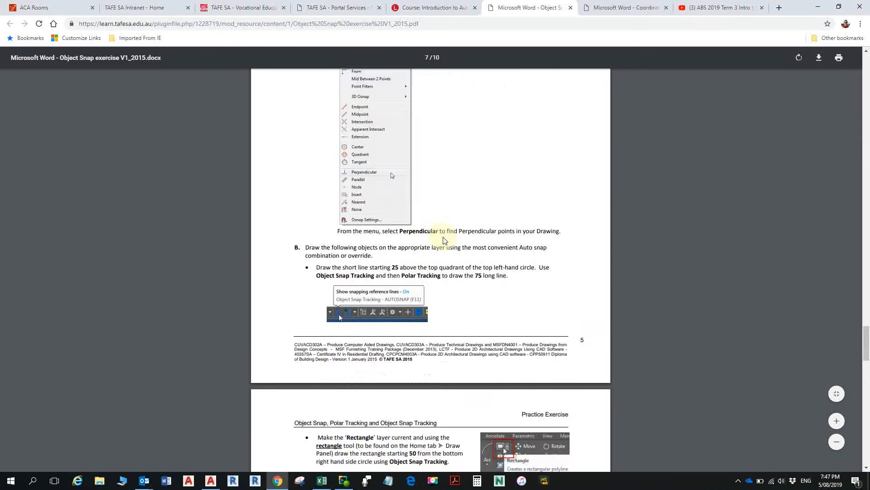
scroll(451, 239, down, 5)
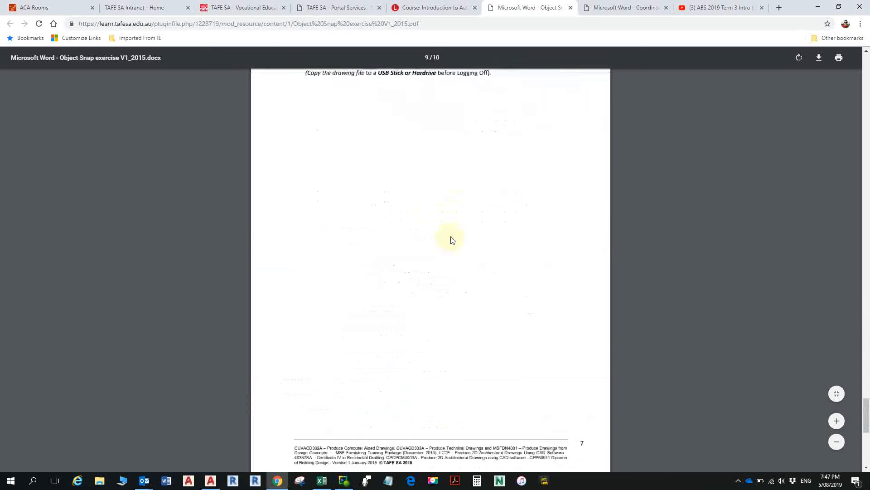
scroll(453, 239, up, 1)
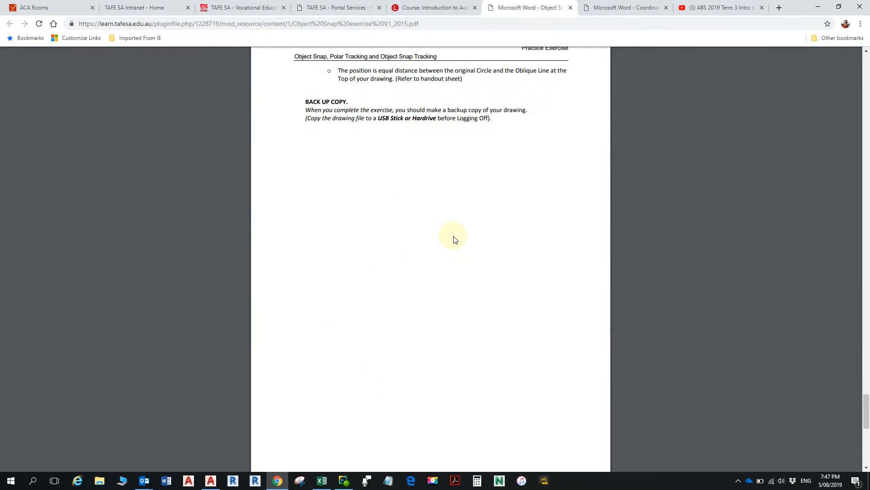
Step: Switch to AutoCAD and draw two separate lines sloping down to the right, the second one steeper and beside the first
key(alt+Tab)
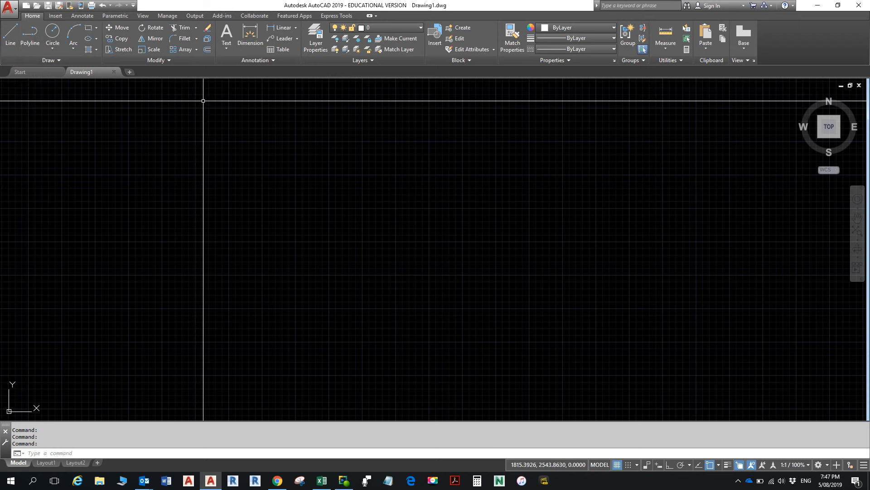
click(11, 37)
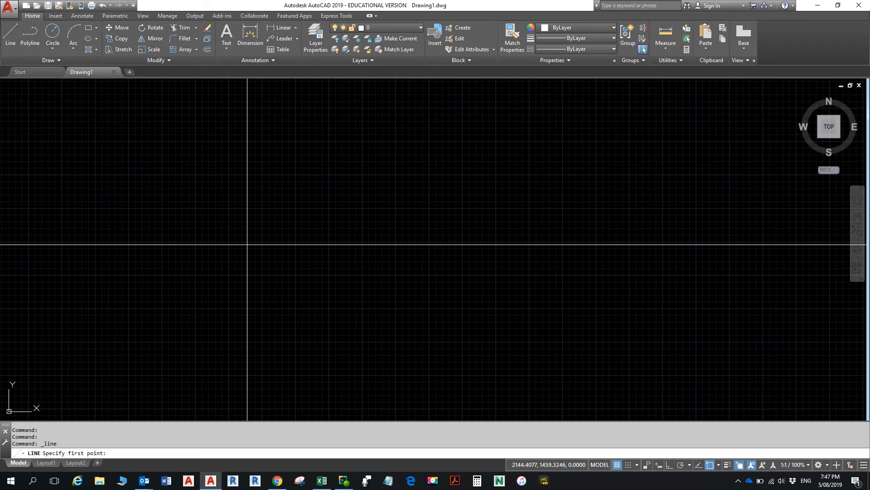
click(231, 200)
click(374, 314)
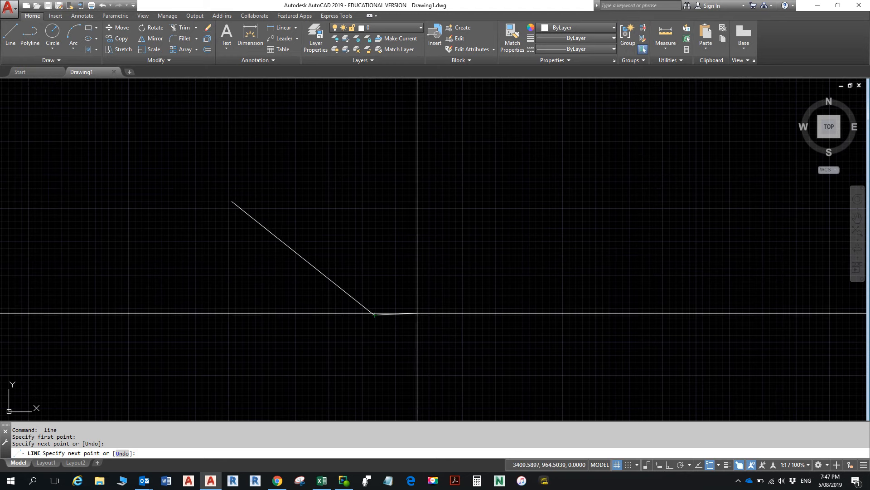
key(Return)
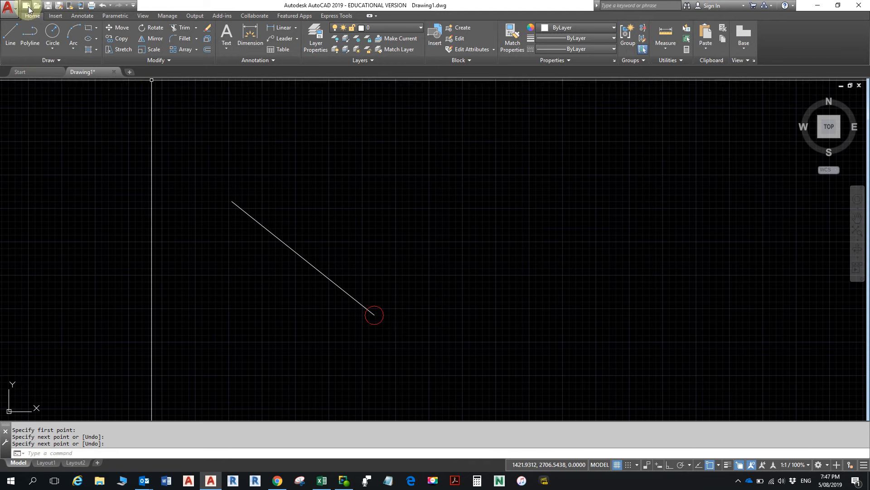
click(11, 25)
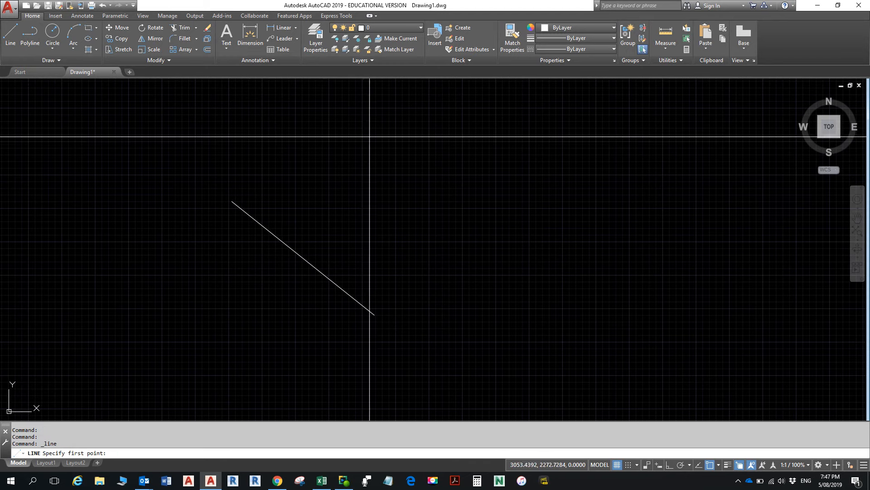
click(370, 134)
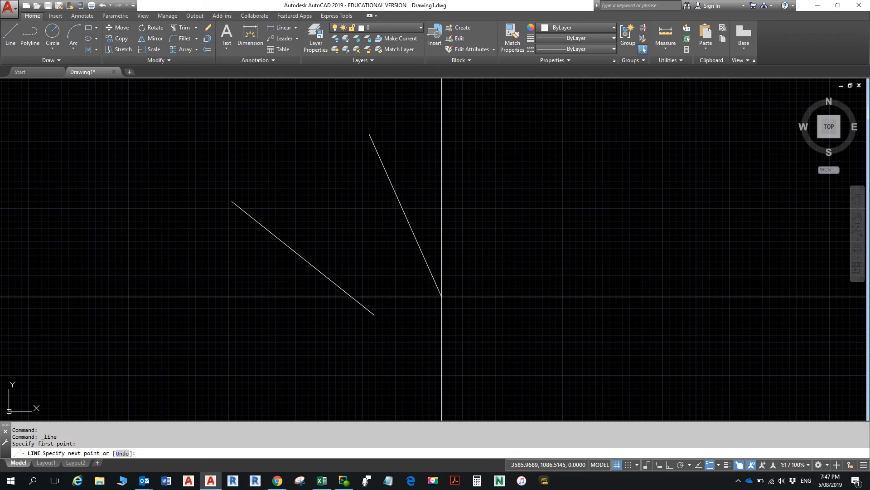
click(443, 296)
key(Return)
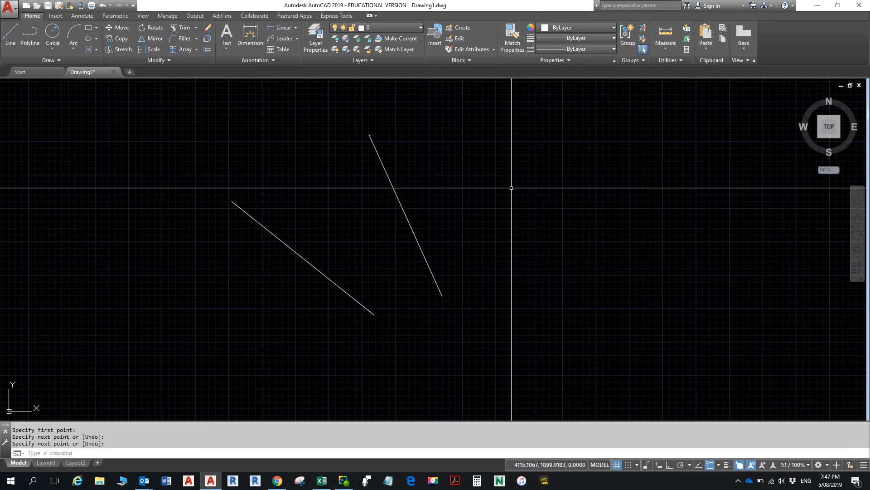
Step: Draw a steep line leaning the opposite way beside the first two, and a rising line that crosses both of them
key(Return)
click(540, 133)
click(496, 308)
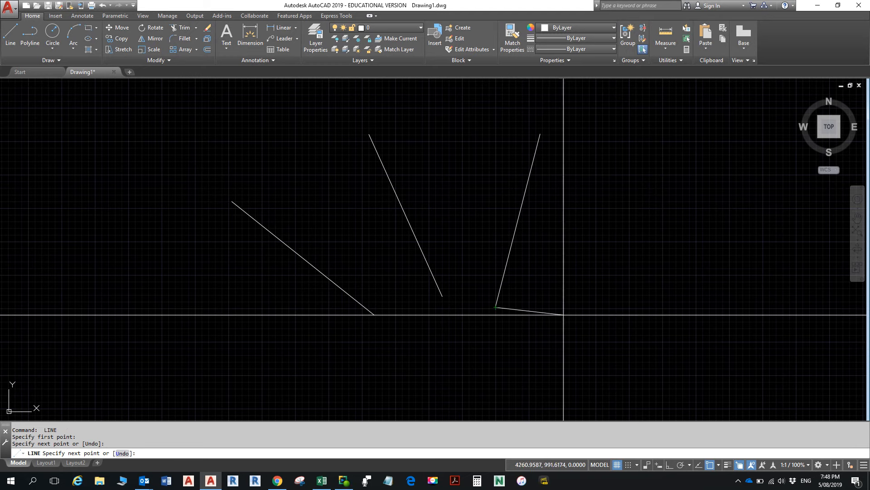
key(Escape)
key(Return)
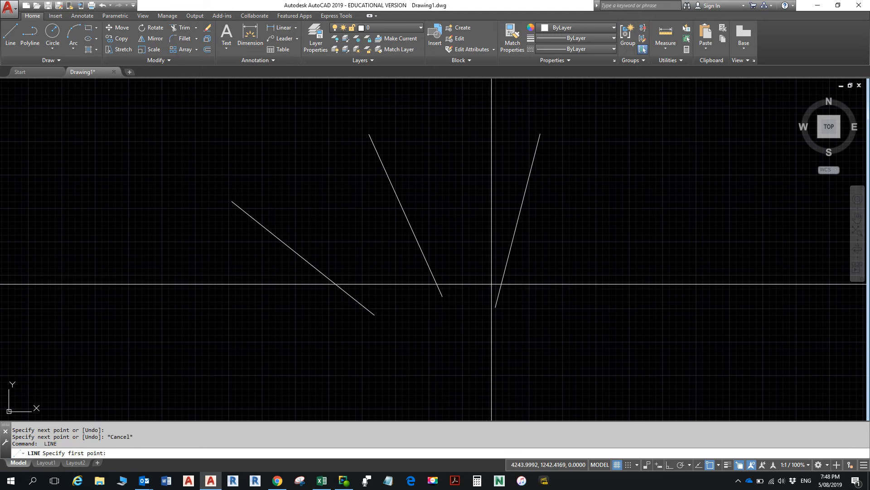
click(256, 303)
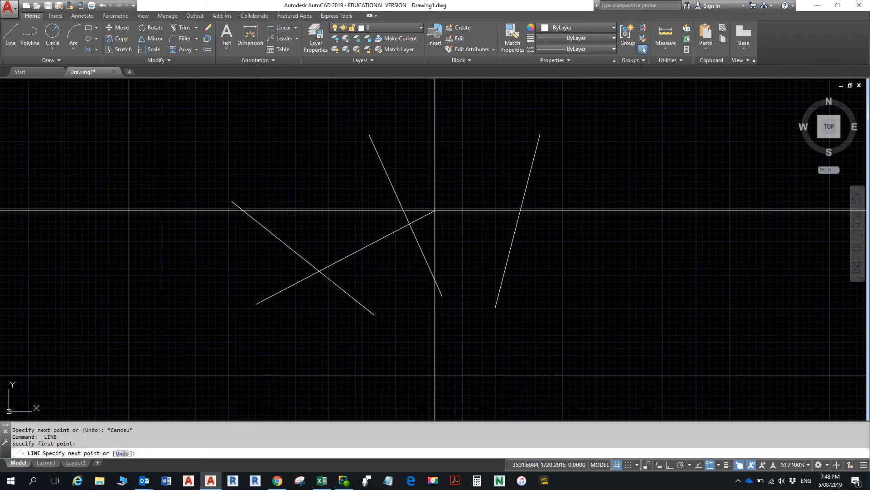
click(467, 186)
key(Escape)
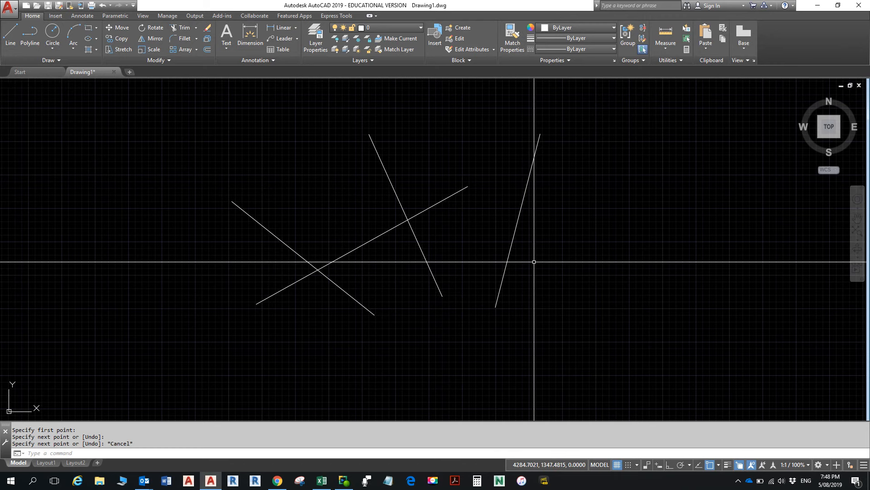
Step: Draw connected lines from the rising line's upper endpoint to a free point below right, then to the rightmost steep line's top endpoint
click(10, 41)
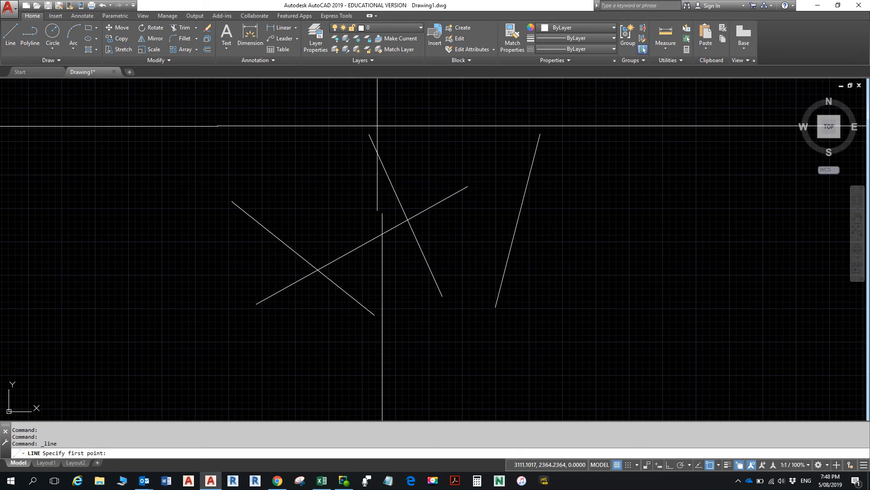
click(444, 202)
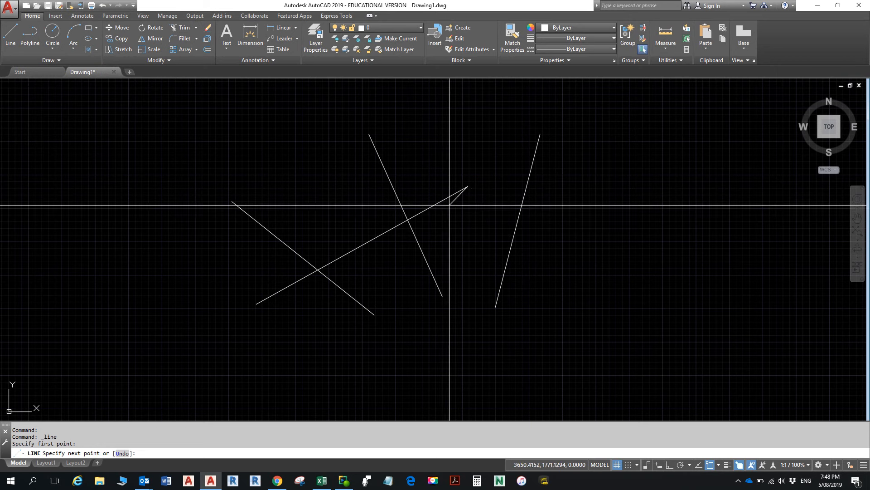
click(579, 245)
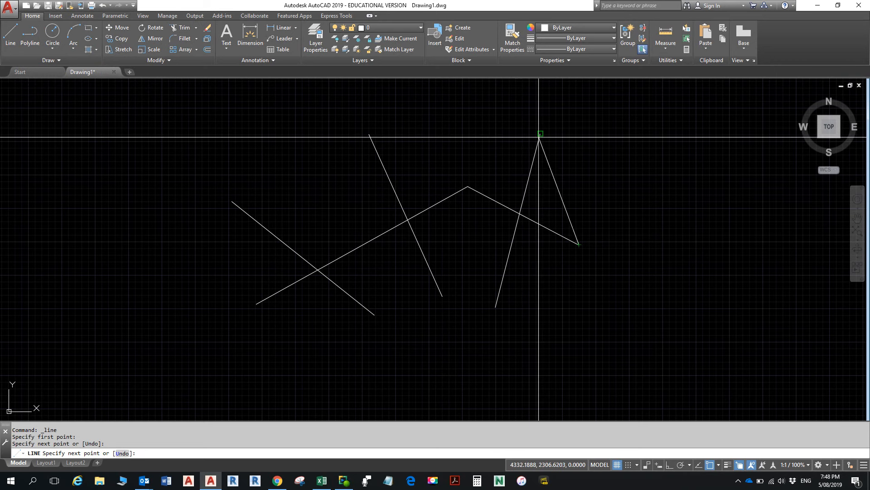
scroll(560, 160, up, 4)
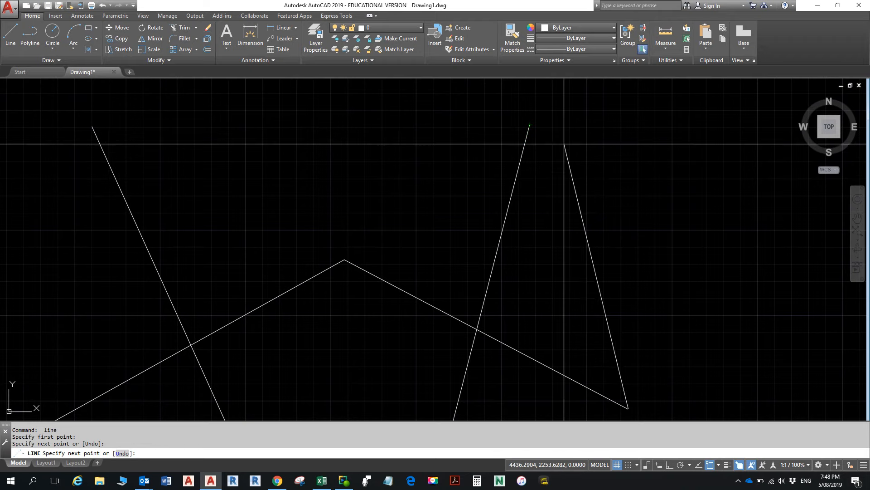
scroll(534, 144, down, 5)
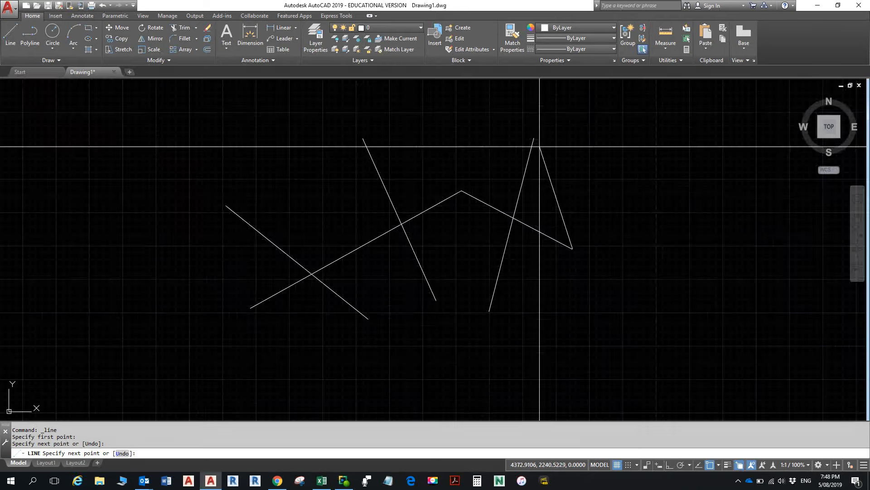
scroll(539, 224, up, 5)
middle_drag(524, 129, 517, 86)
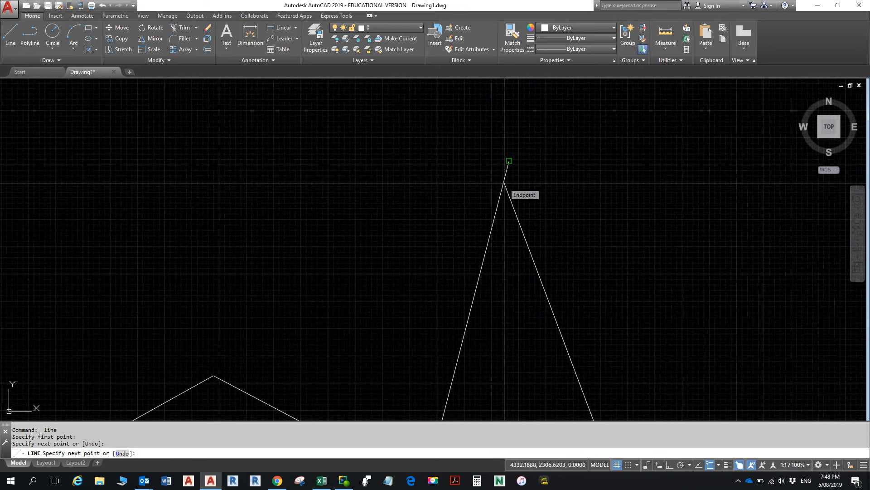
click(504, 181)
scroll(593, 188, down, 5)
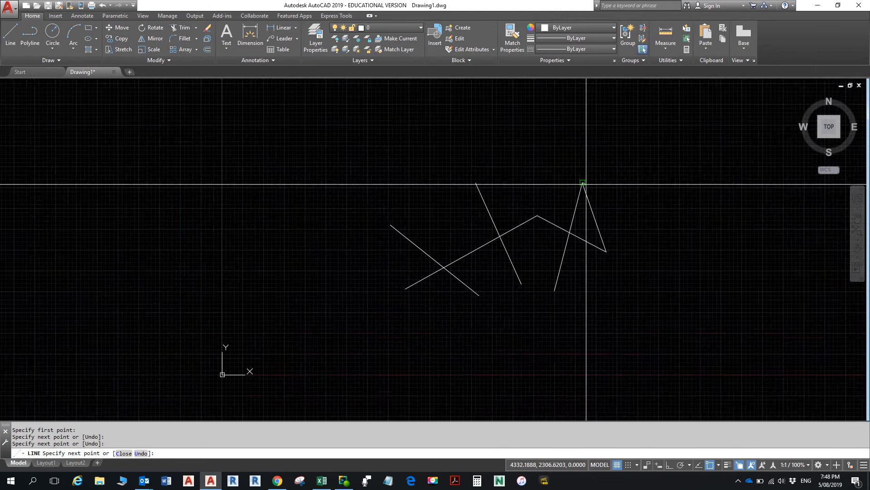
Step: Continue the connected line down to the lower endpoint of the middle steep line
middle_drag(569, 194, 463, 152)
middle_drag(525, 187, 552, 274)
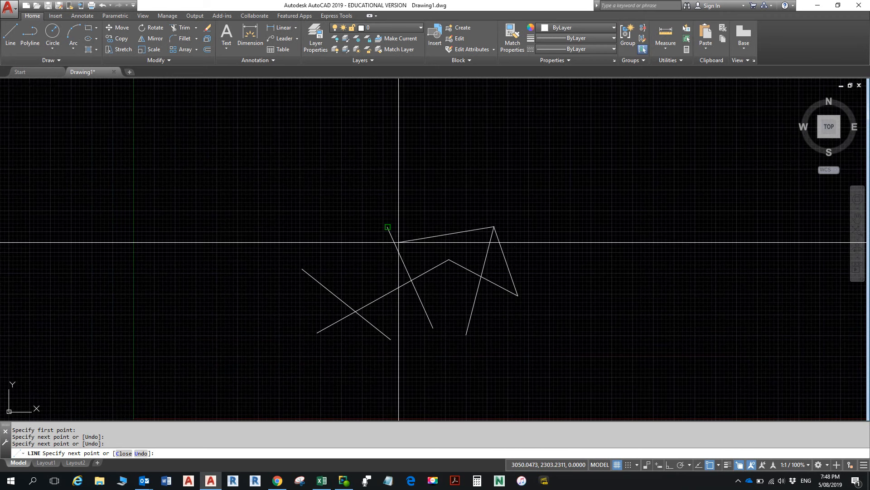
middle_drag(396, 240, 391, 160)
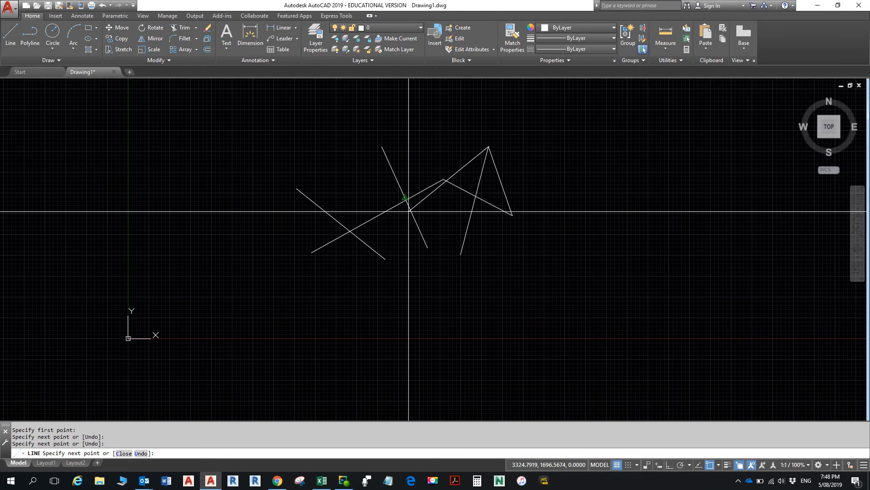
scroll(408, 209, up, 6)
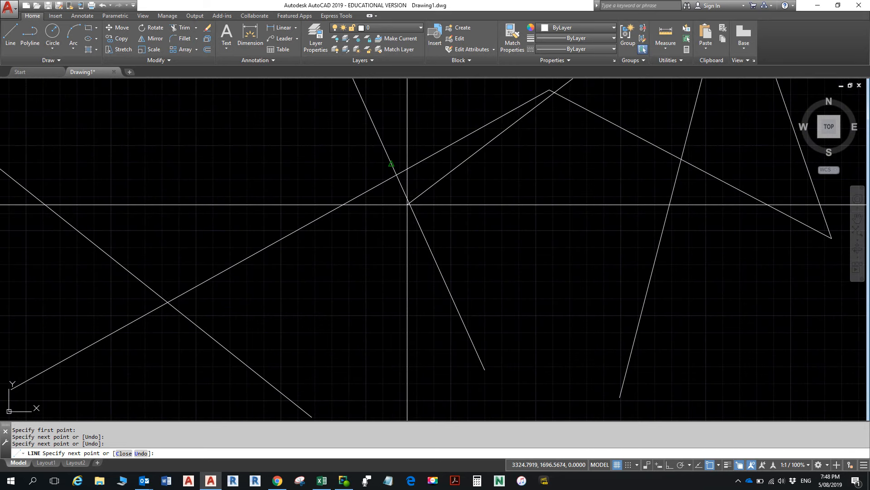
scroll(407, 203, down, 2)
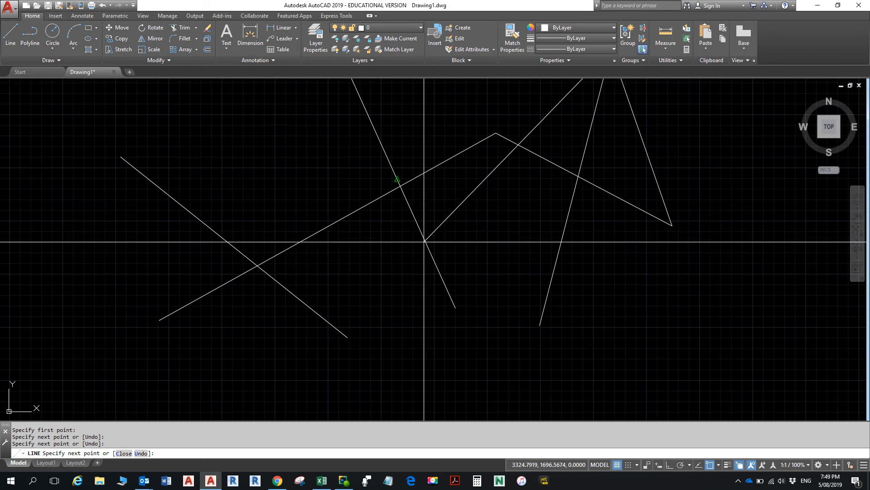
click(456, 307)
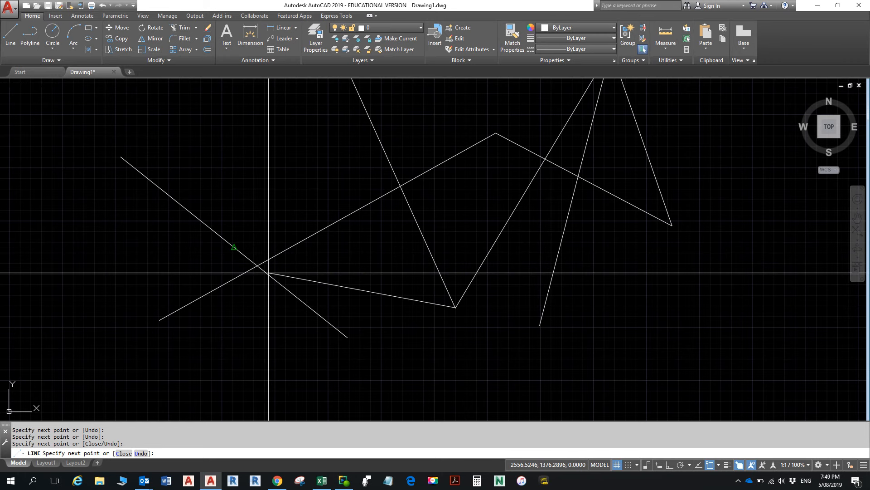
Step: Continue the line to the intersection of the leftmost and rising lines, then to the middle steep line's midpoint, and end it there
scroll(267, 270, up, 4)
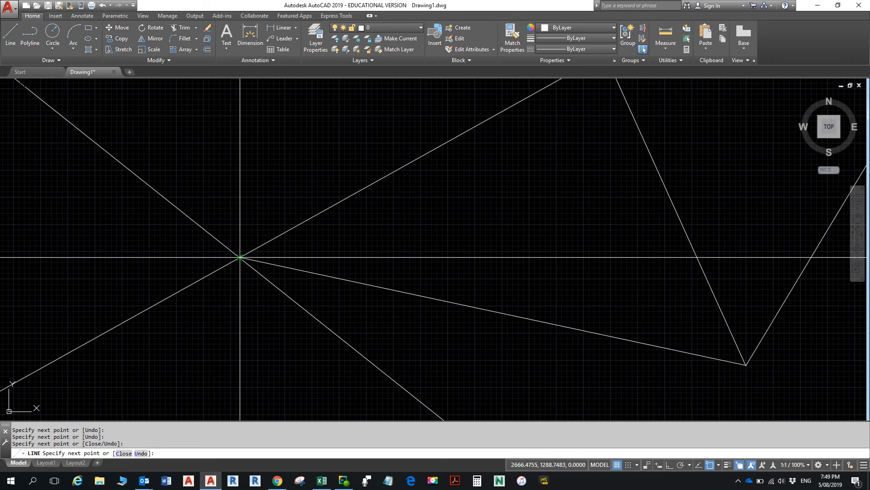
click(240, 257)
scroll(336, 205, down, 4)
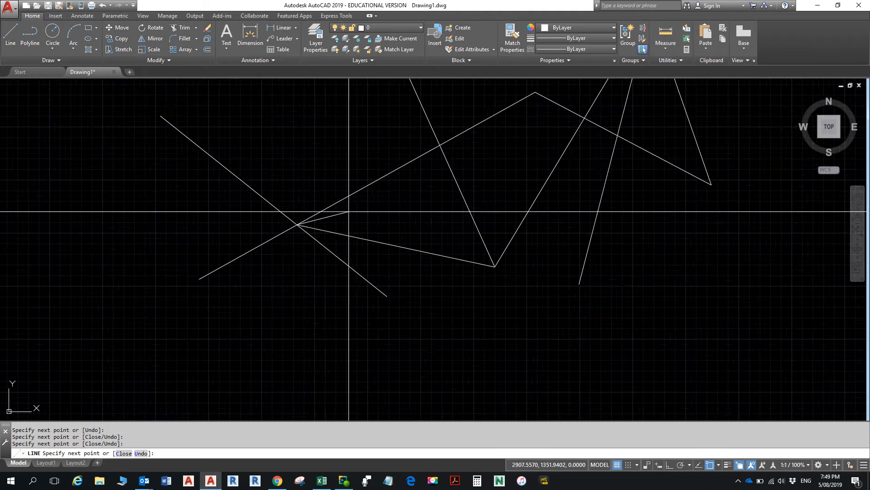
scroll(348, 212, down, 4)
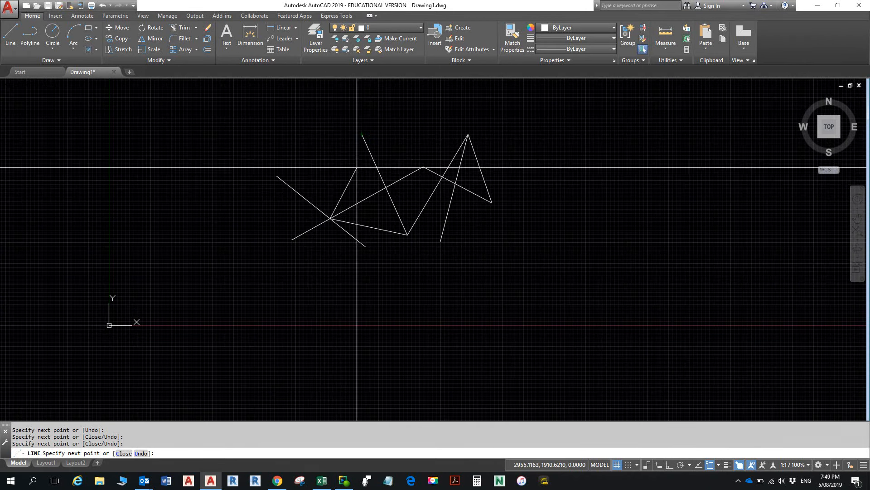
scroll(380, 172, up, 6)
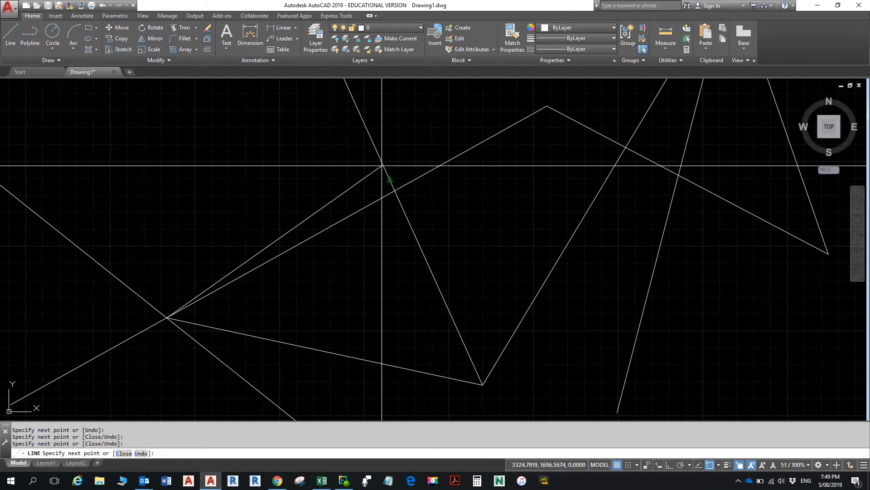
click(382, 166)
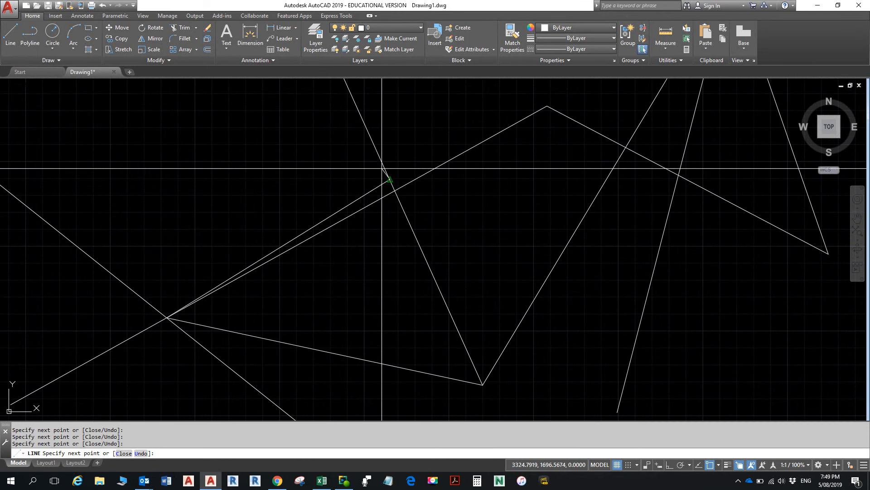
scroll(322, 210, down, 4)
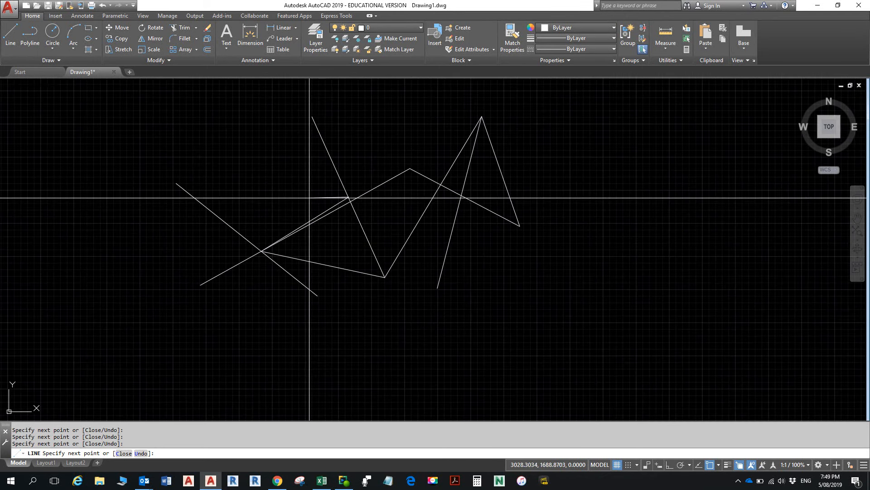
key(Escape)
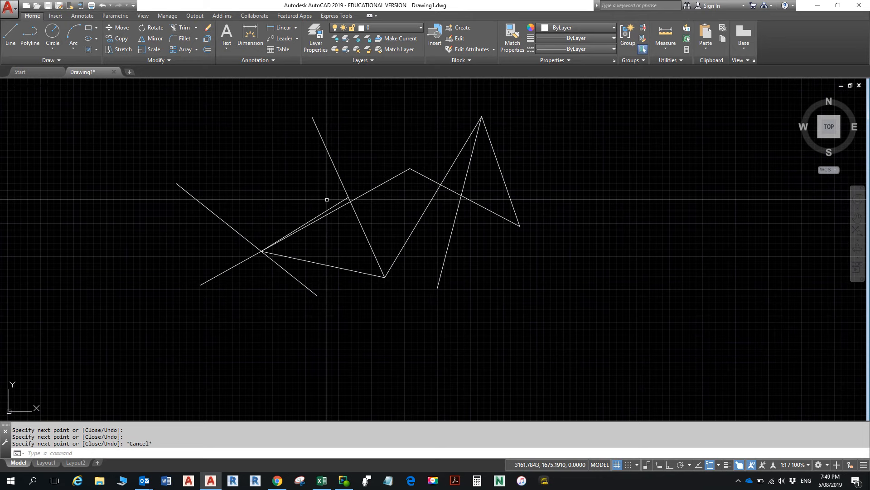
Step: Check which object snap modes are currently enabled
click(719, 466)
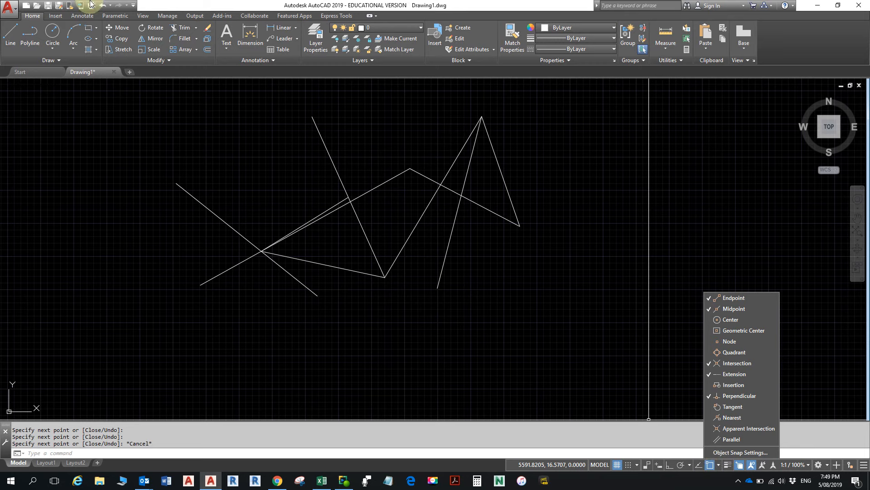
click(224, 73)
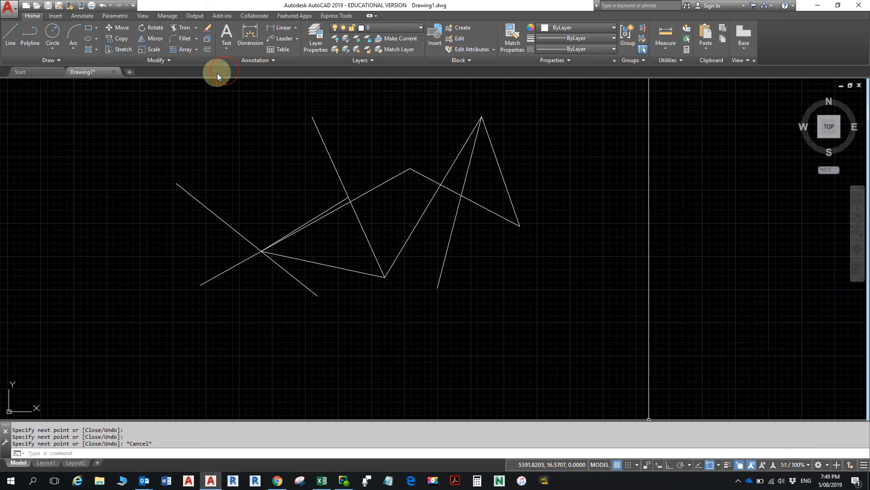
Step: Draw a circle of about 202 radius above the leftmost line and one of about 251 radius beside the rightmost steep line's lower end
click(53, 32)
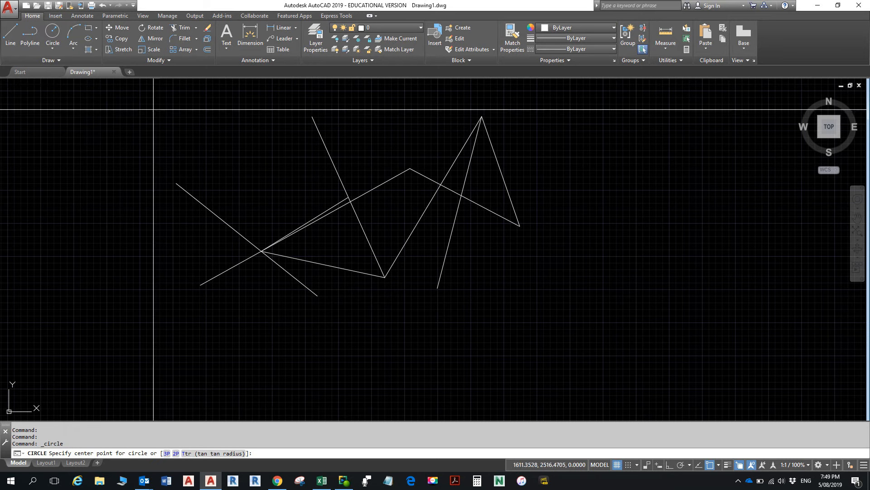
click(268, 173)
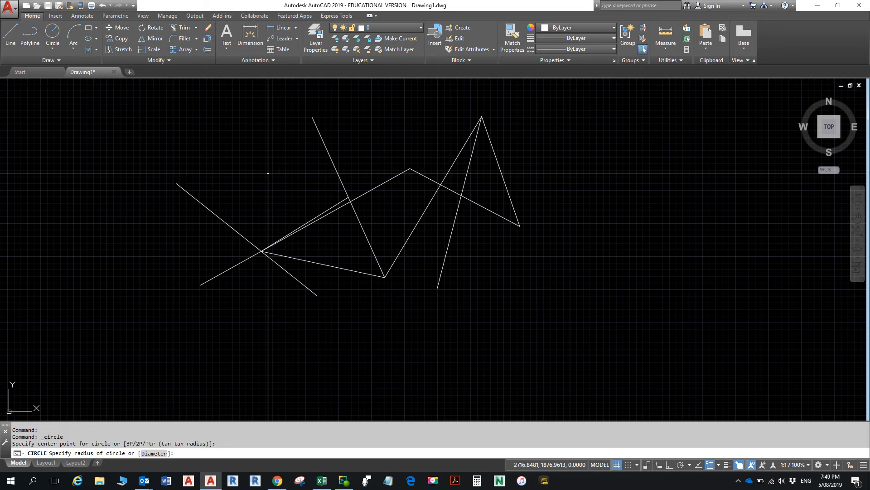
click(279, 147)
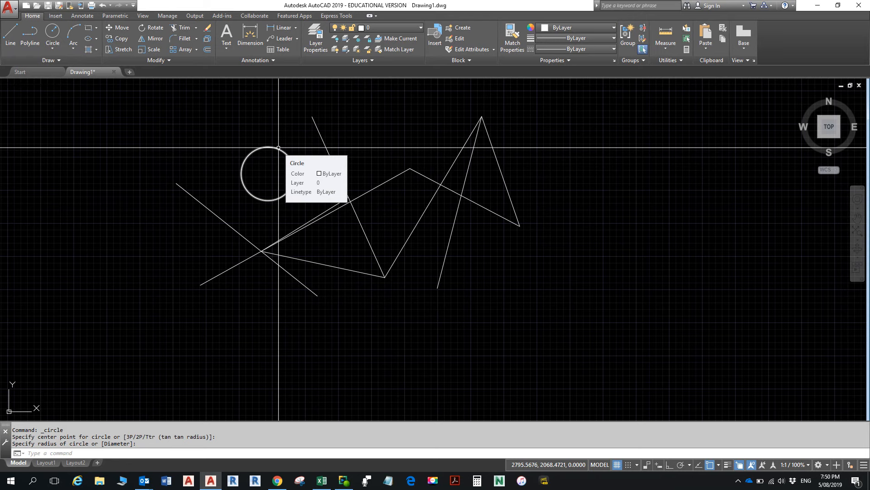
click(51, 34)
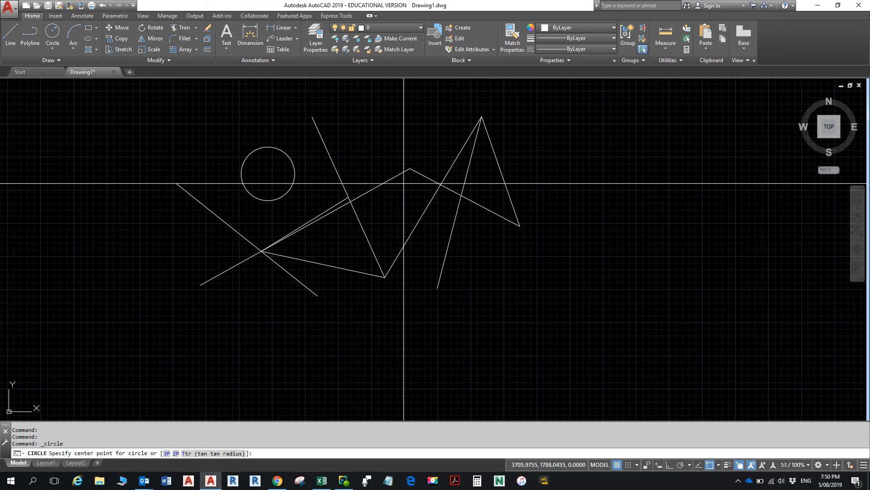
click(481, 270)
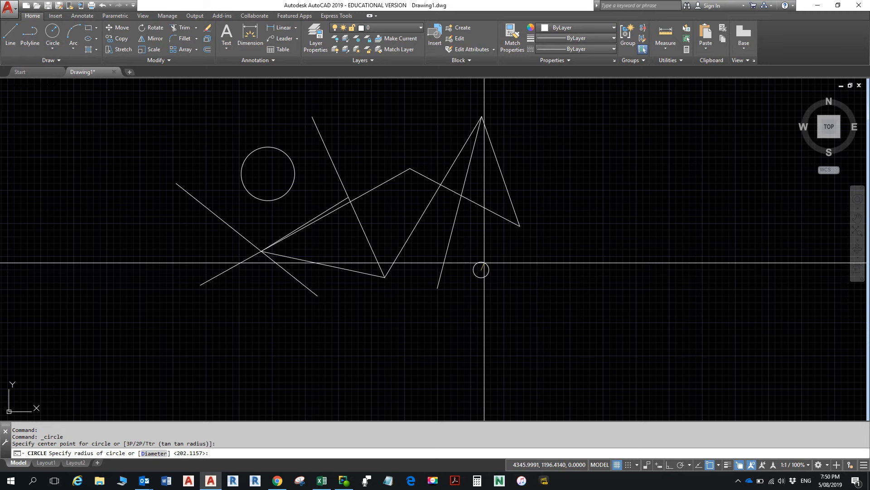
click(500, 242)
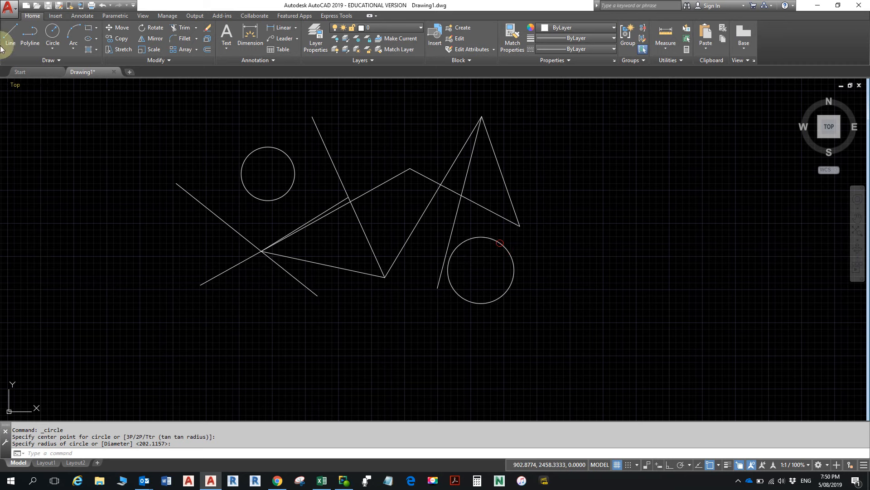
Step: Draw a circle of radius 300 below the connected line's lower corner and one of radius 350 right of the other circles
click(50, 30)
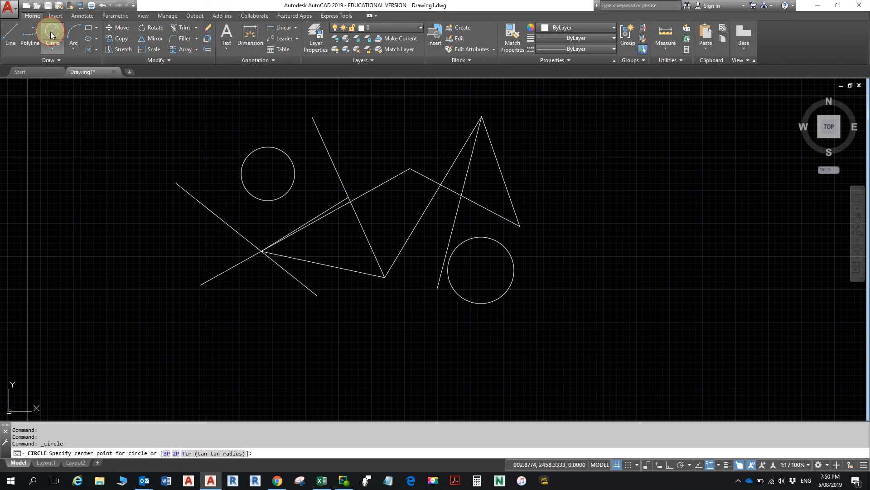
click(363, 313)
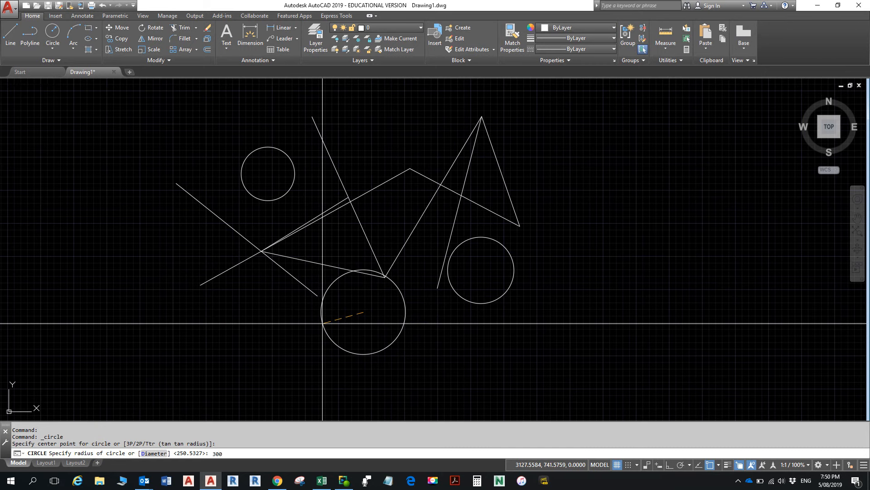
key(Return)
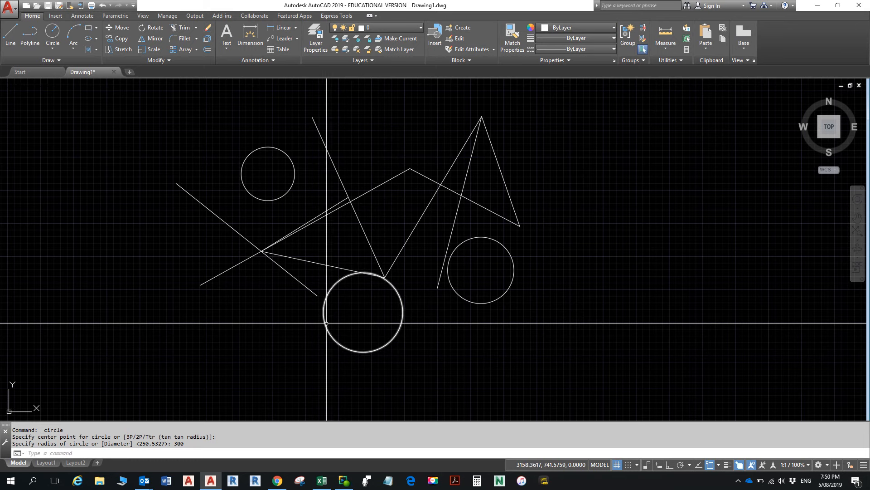
click(51, 33)
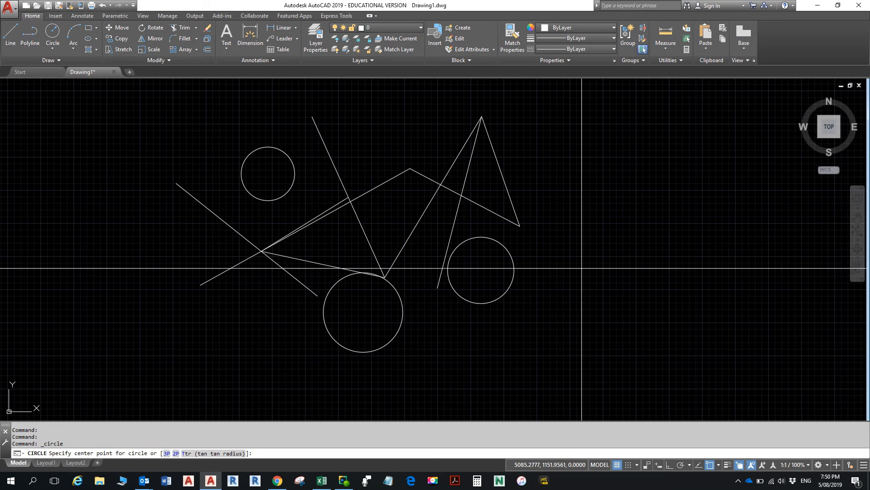
click(583, 268)
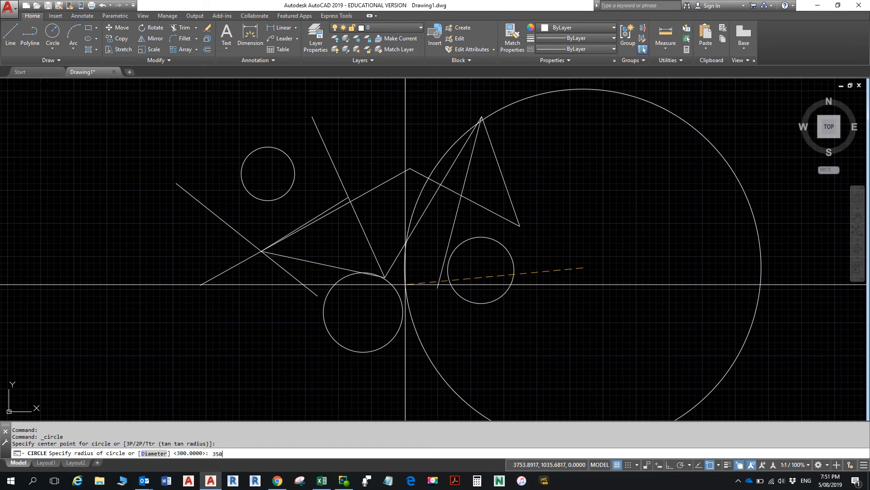
key(Return)
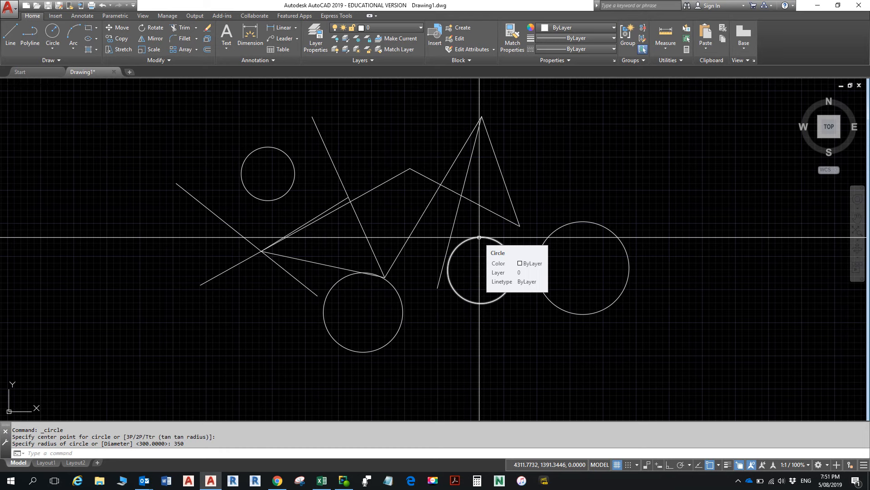
Step: Open the properties of the circle beside the rightmost steep line's lower end, float and re-dock the palette, and clear the selection
click(480, 237)
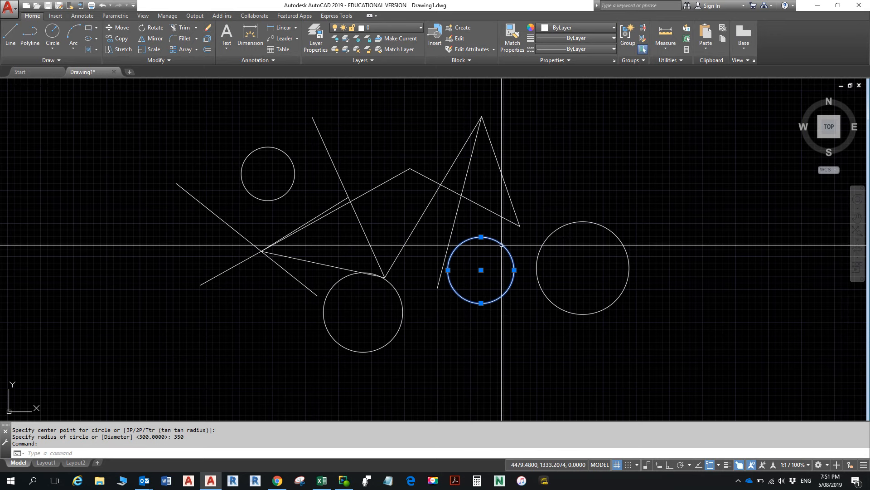
right_click(500, 246)
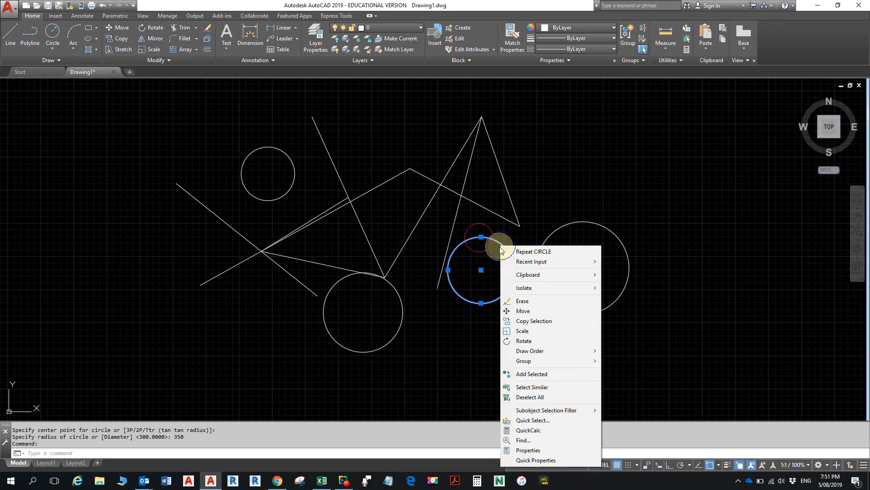
click(528, 450)
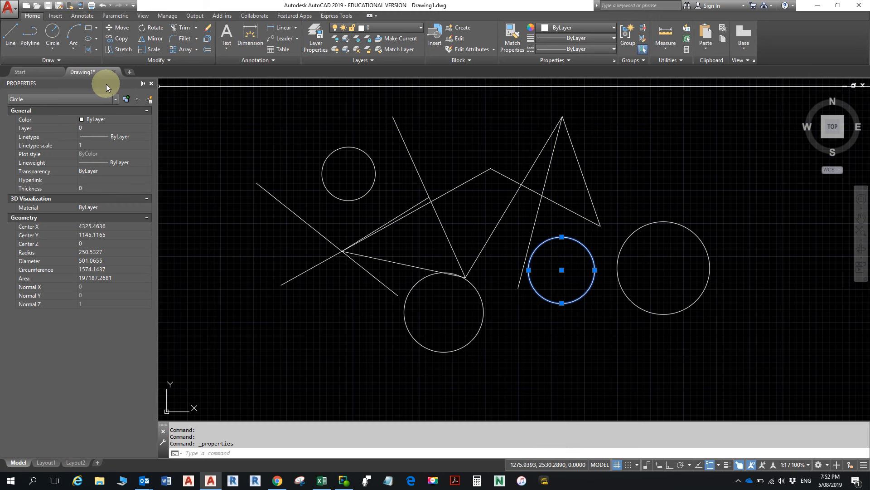
mouse_move(106, 84)
mouse_down()
mouse_move(158, 113)
mouse_move(314, 145)
mouse_move(309, 133)
mouse_up()
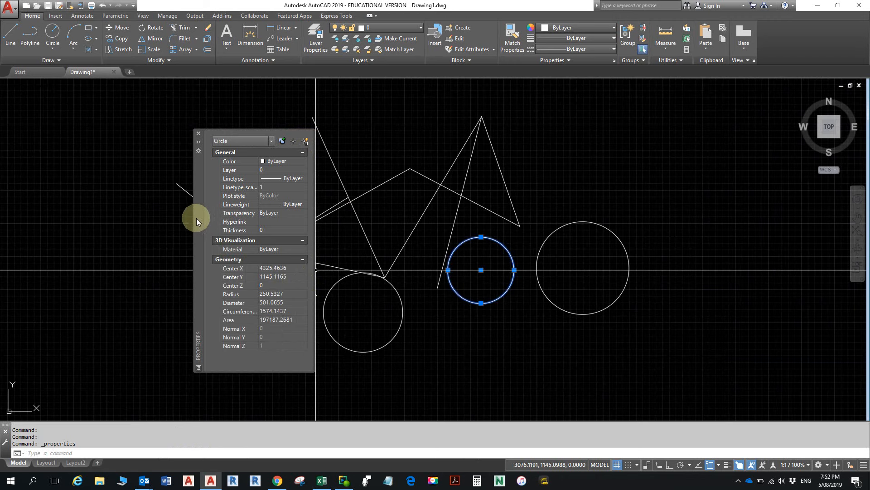
mouse_move(197, 219)
mouse_down()
mouse_move(31, 204)
mouse_move(0, 216)
mouse_move(12, 204)
mouse_up()
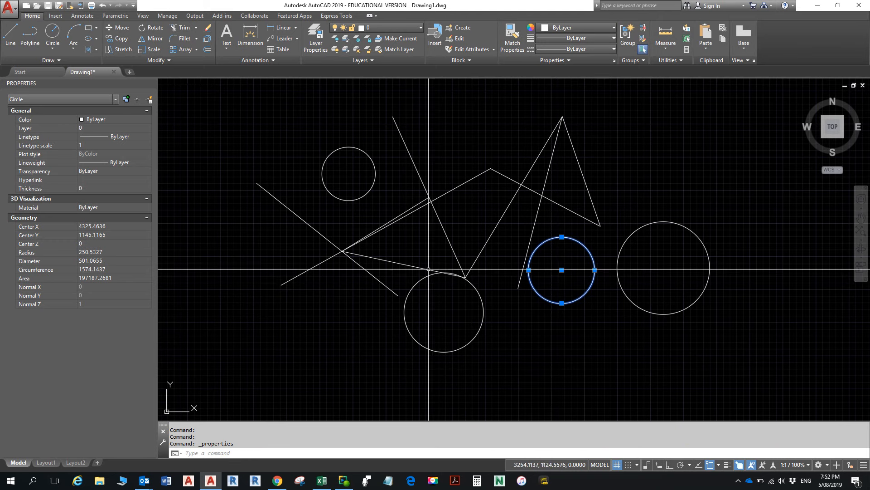
key(Escape)
key(Escape)
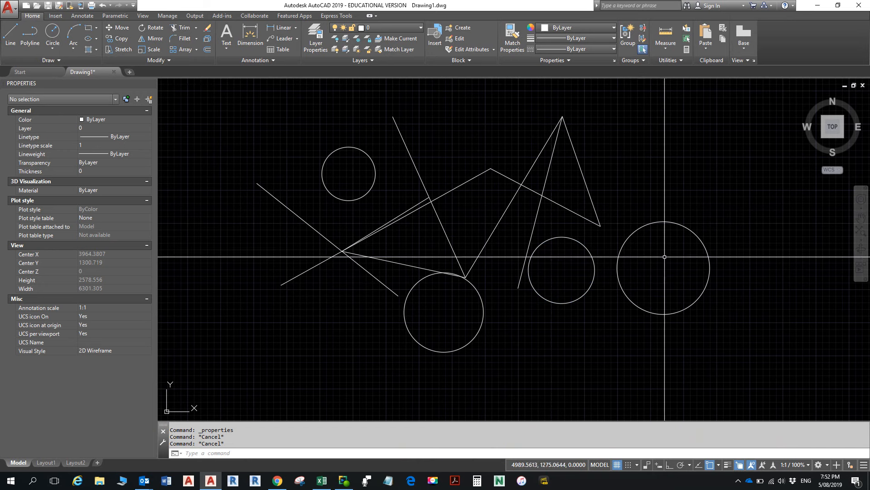
Step: Set the diameter of the circle below the connected line's lower corner to 800 and clear the selection
click(482, 301)
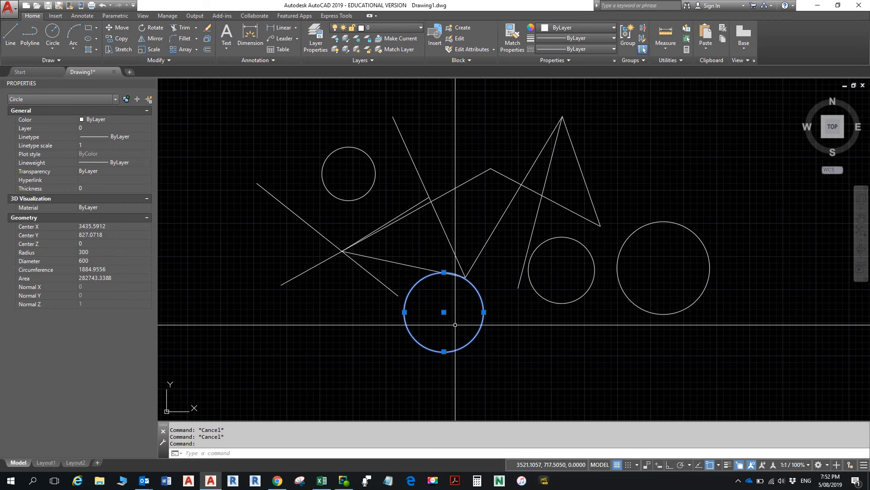
click(92, 261)
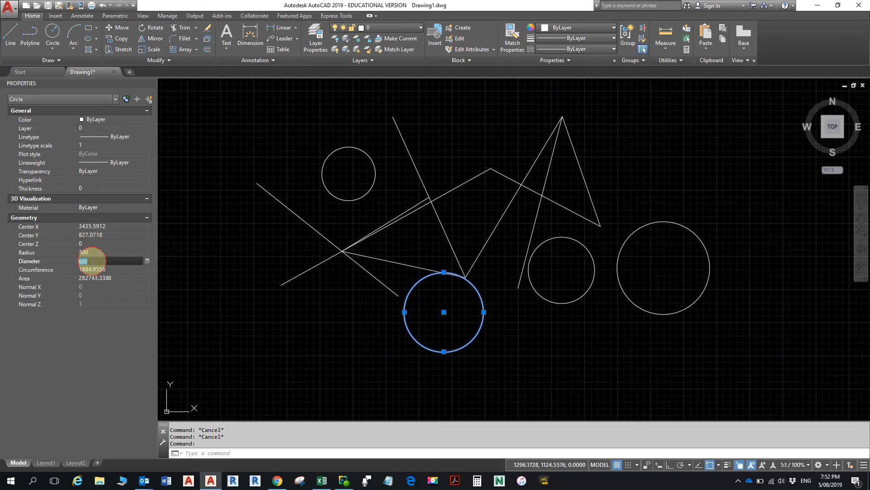
text(8)
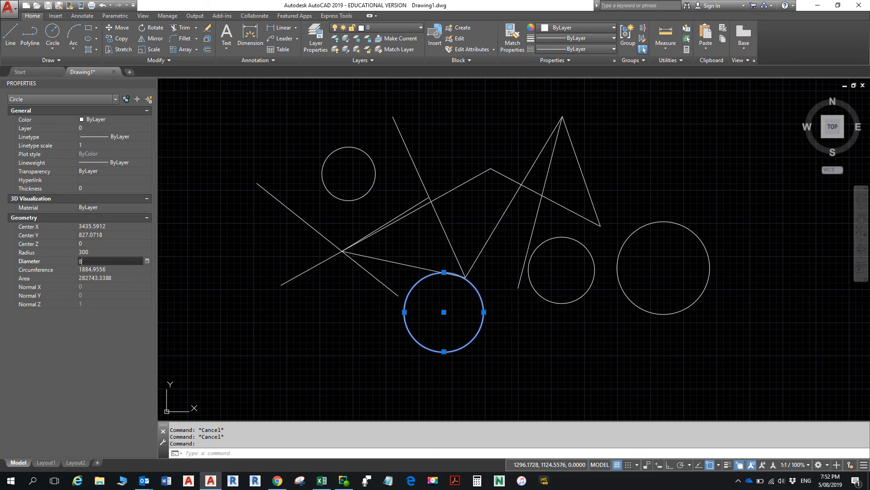
text(00)
click(96, 269)
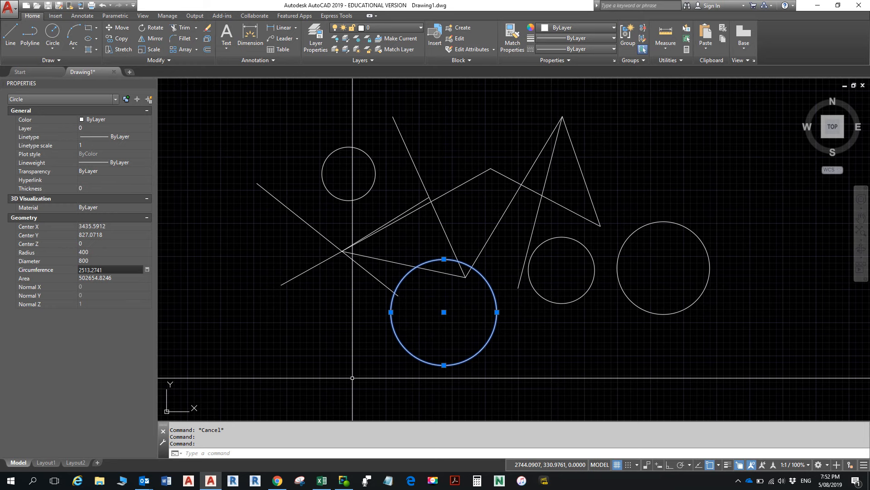
key(Escape)
key(Escape)
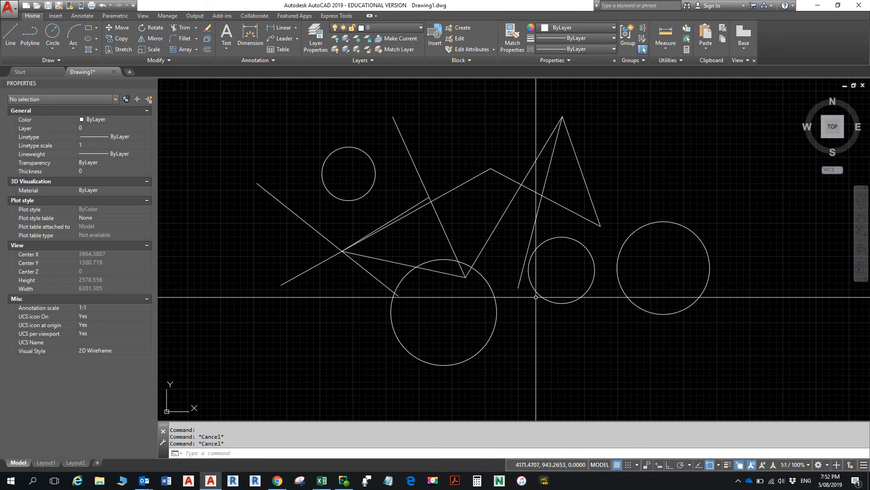
Step: Check the middle steep line's properties, then stretch its upper endpoint outward over the small upper circle to about X 2333, Y 2459
click(416, 170)
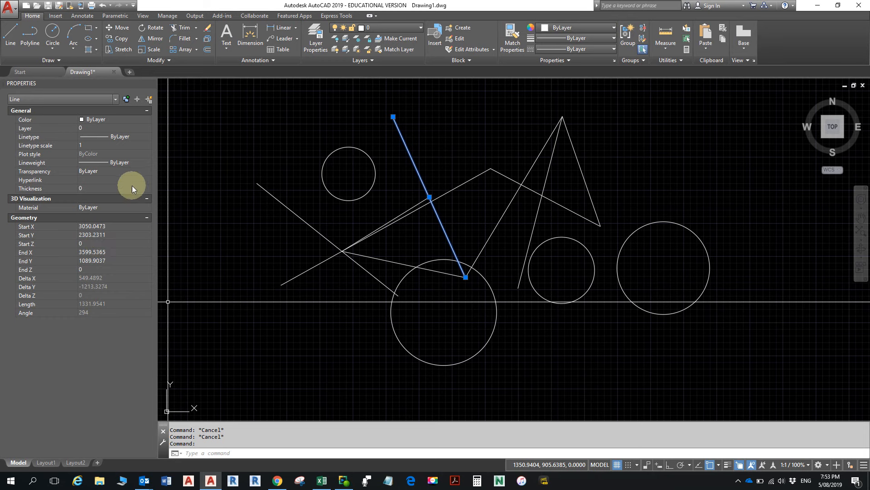
key(Escape)
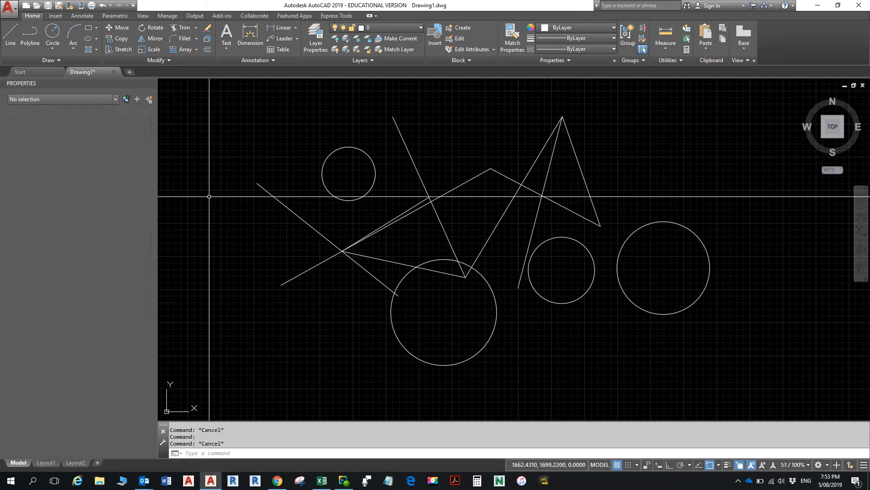
click(409, 156)
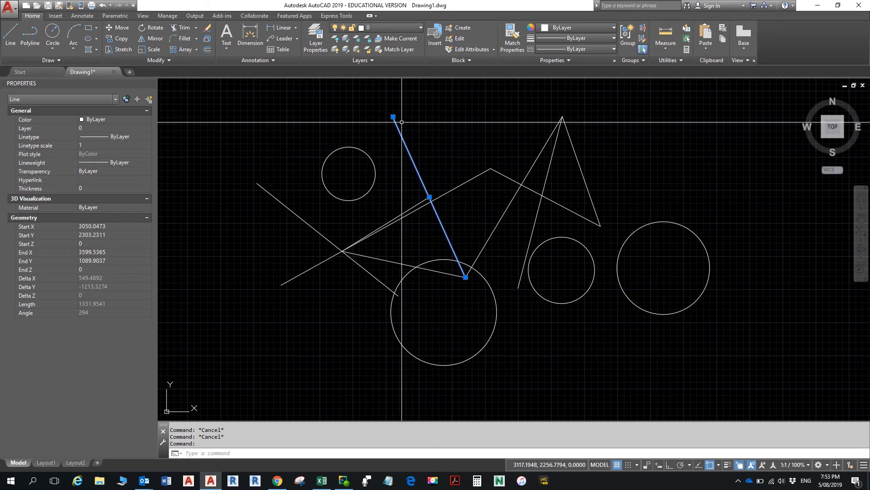
click(393, 117)
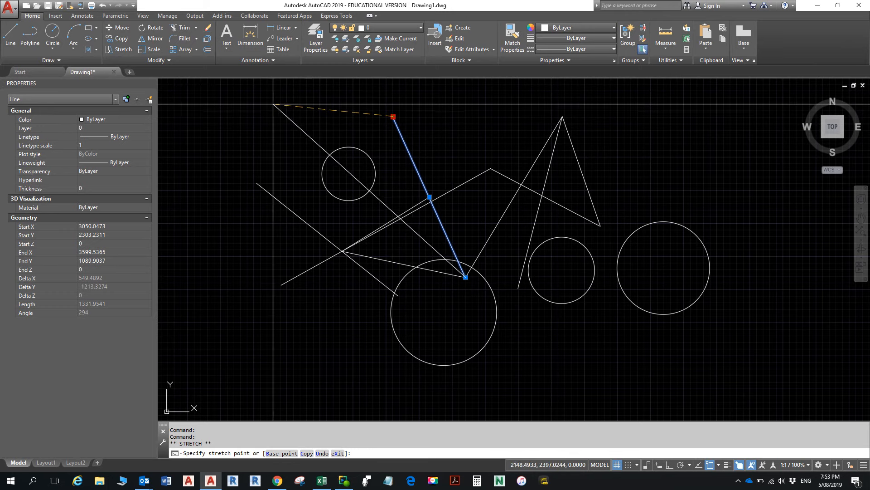
click(298, 96)
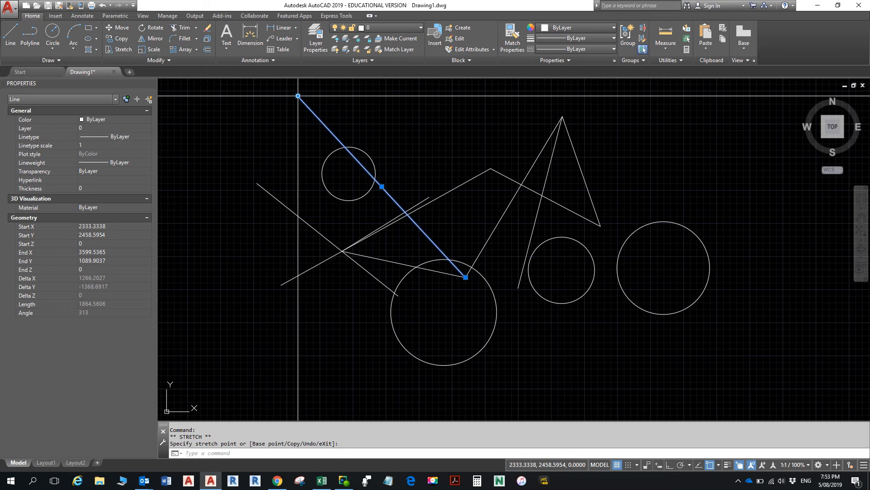
Step: Rotate the stretched line about its midpoint to an angle of about 229 degrees, cycling the grip mode past Stretch and Move
click(382, 186)
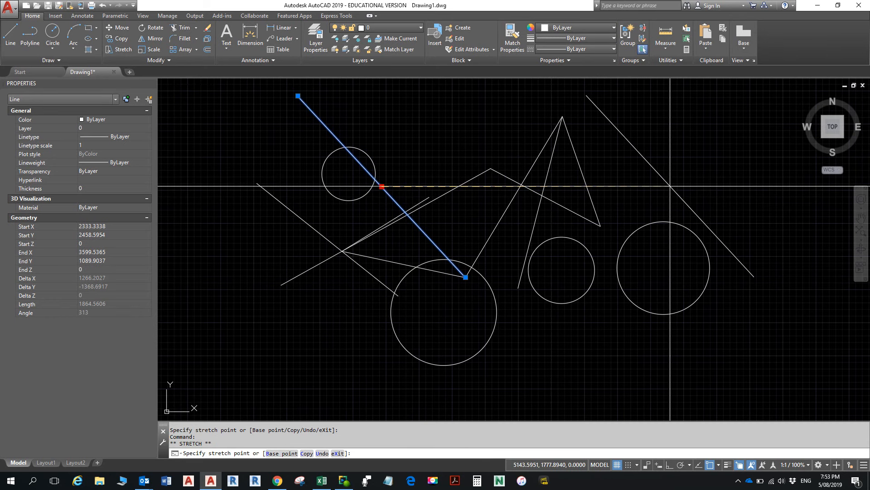
key(space)
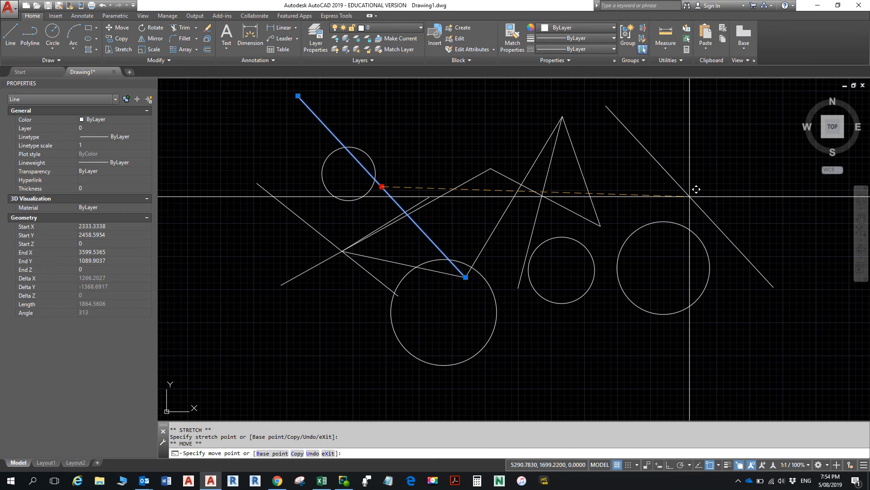
key(space)
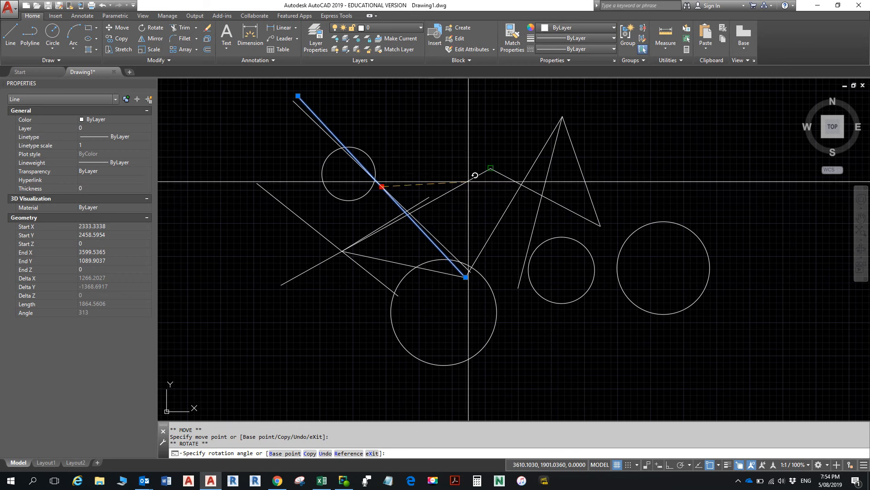
click(389, 232)
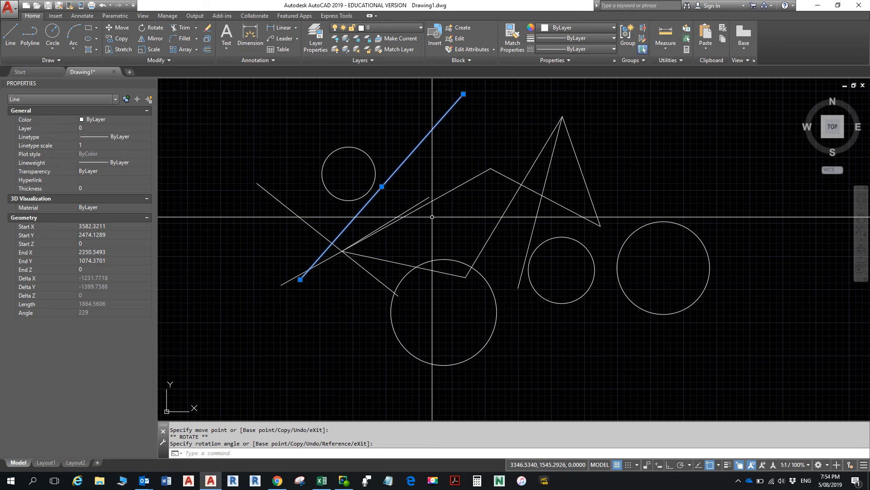
Step: Enlarge the rightmost circle by its upper quadrant grip until it overlaps the neighbouring circle
click(656, 223)
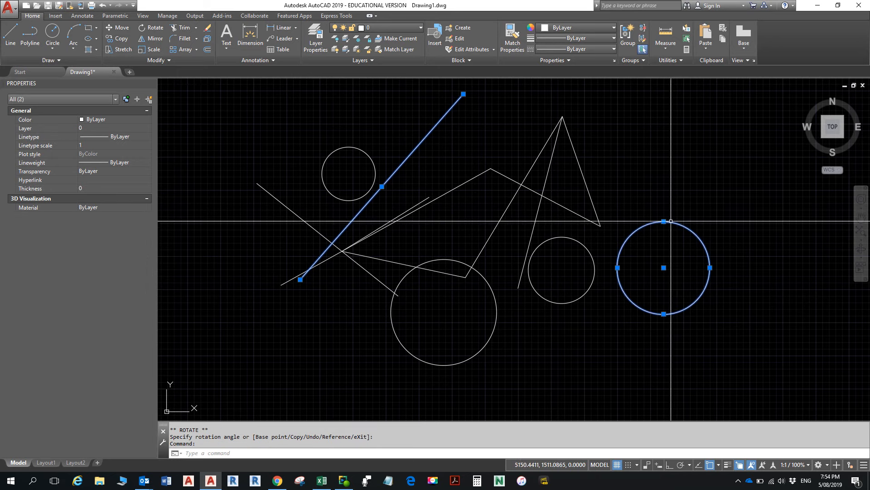
click(664, 222)
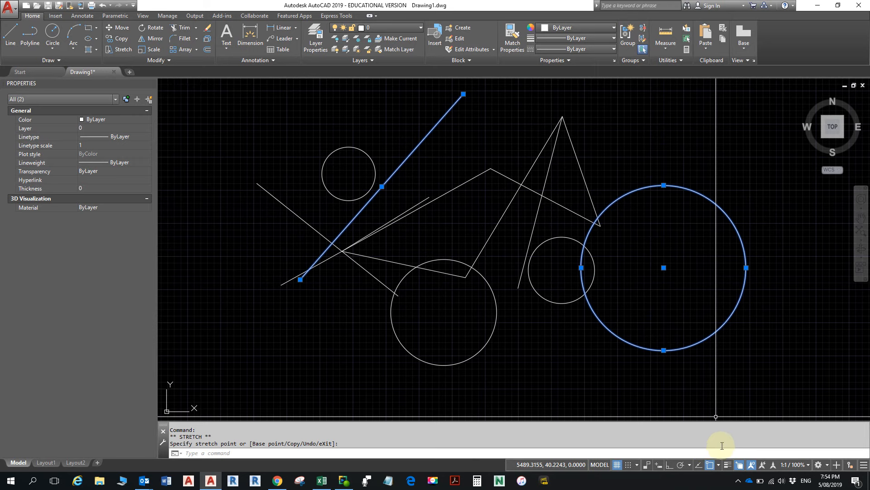
click(708, 464)
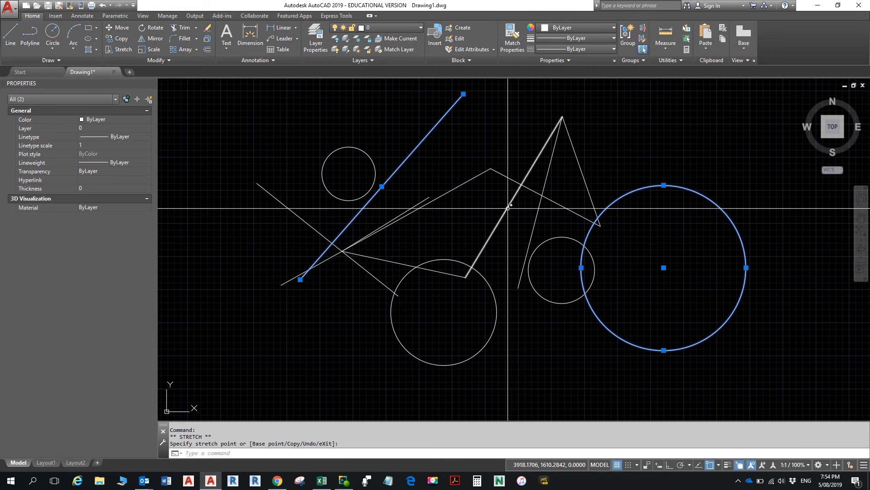
Step: Start the Line command and target the upper endpoint of the leftmost line
middle_drag(459, 207, 615, 223)
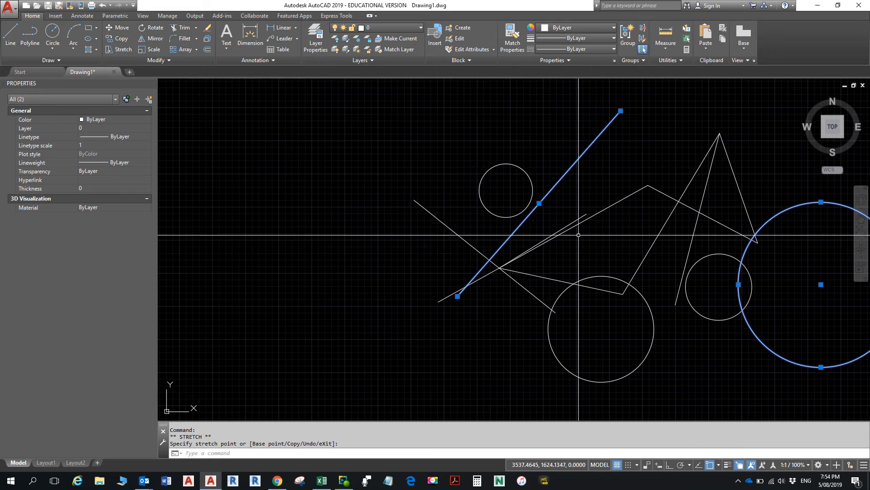
middle_drag(475, 243, 476, 208)
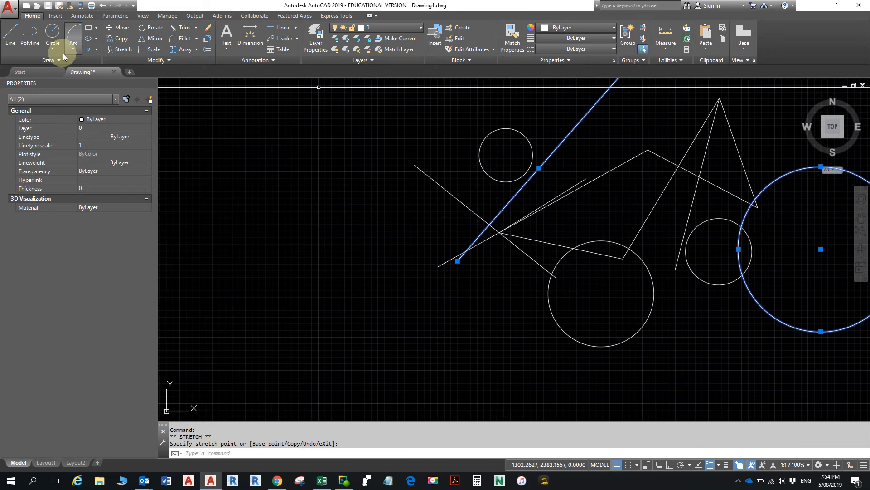
click(10, 40)
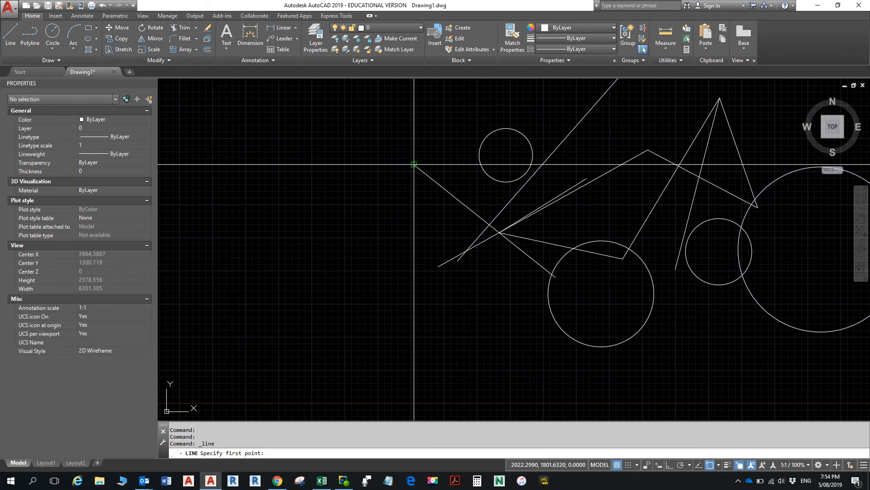
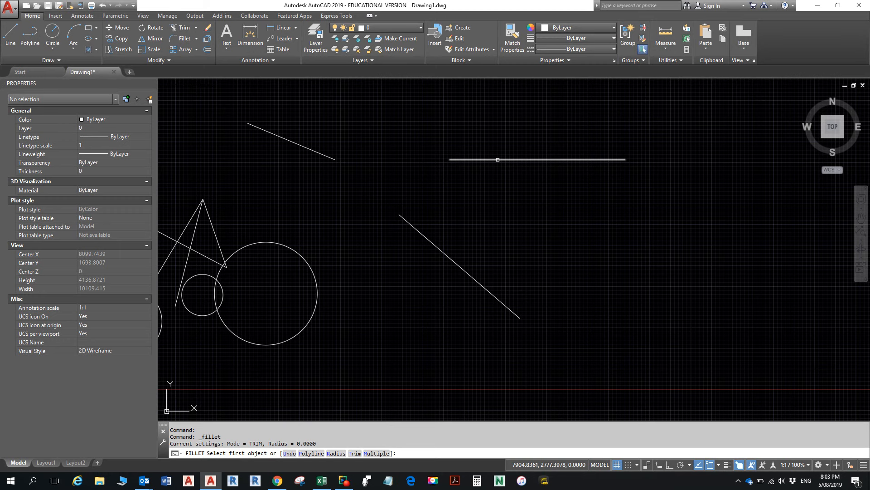
Step: Join the horizontal line and the long diagonal line in a sharp corner using Fillet with radius 0, and inspect the corner closely
click(498, 159)
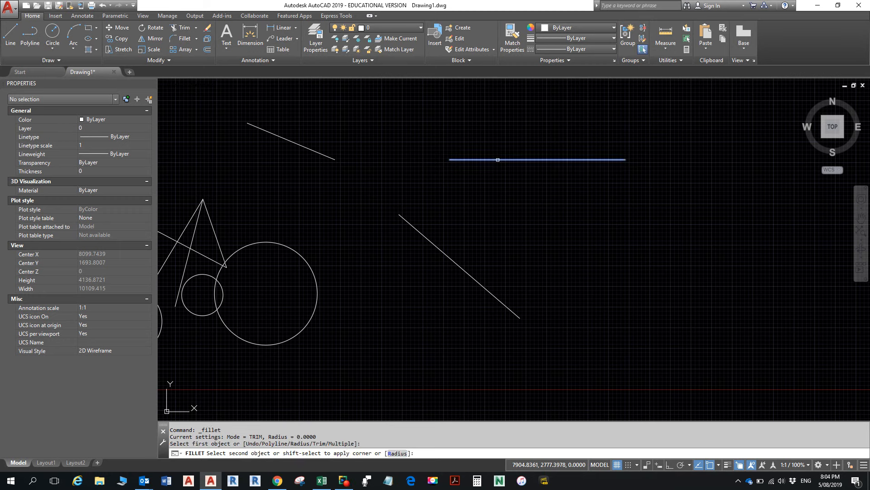
click(410, 224)
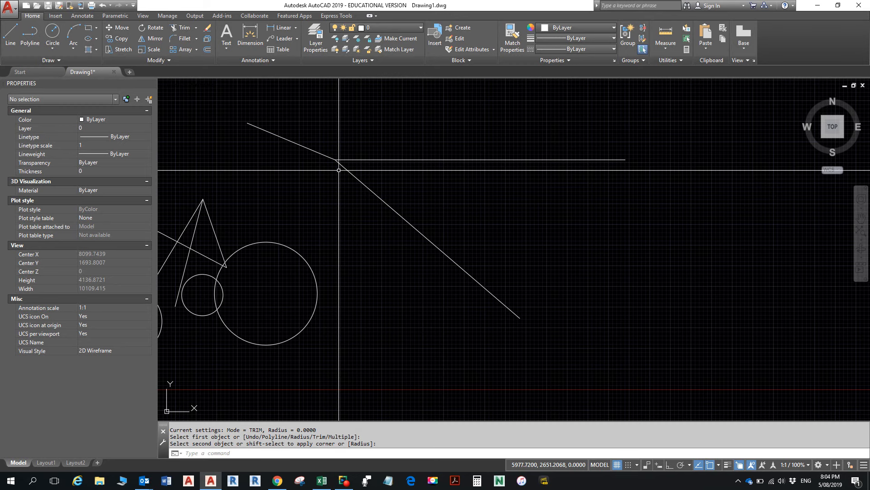
scroll(339, 170, up, 15)
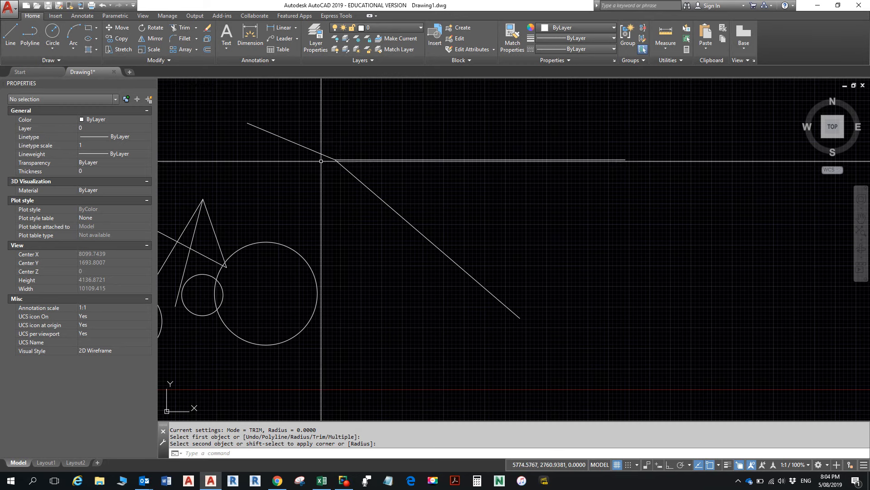
scroll(316, 141, down, 10)
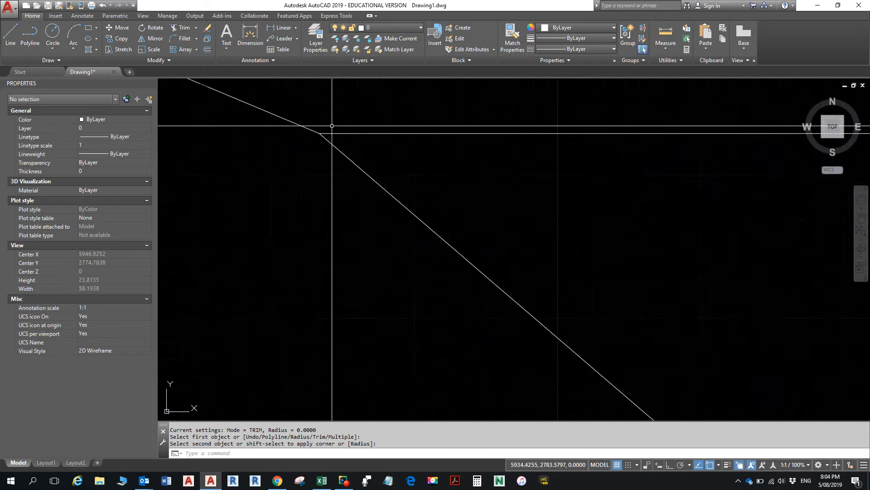
Step: Fillet the long diagonal line and the horizontal line at their shared corner with a radius of 150
scroll(510, 237, down, 8)
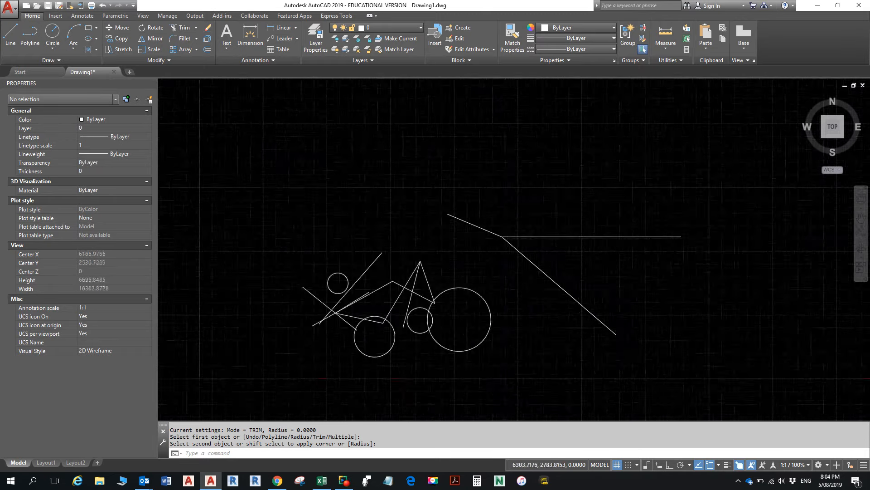
middle_drag(536, 215, 486, 190)
scroll(486, 190, down, 2)
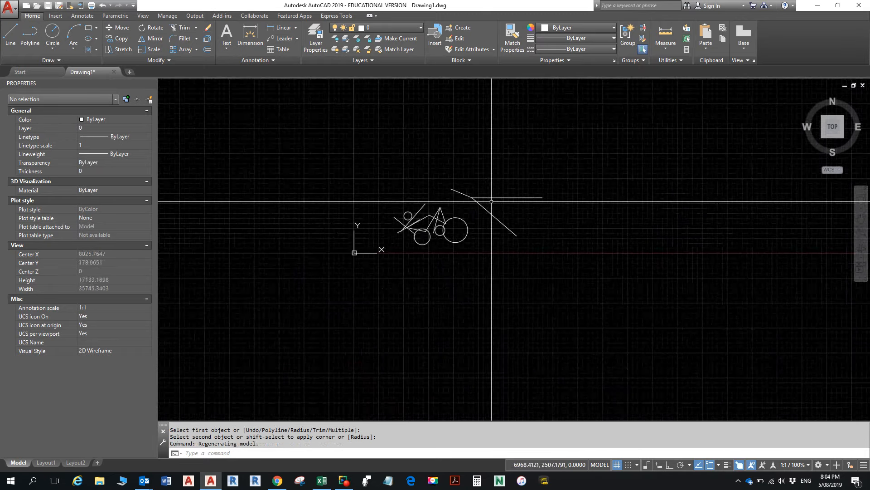
scroll(482, 190, up, 4)
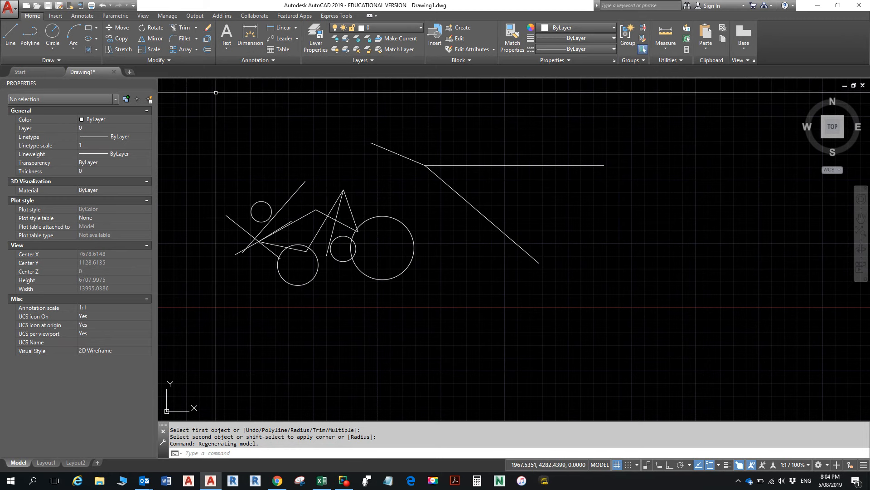
click(184, 39)
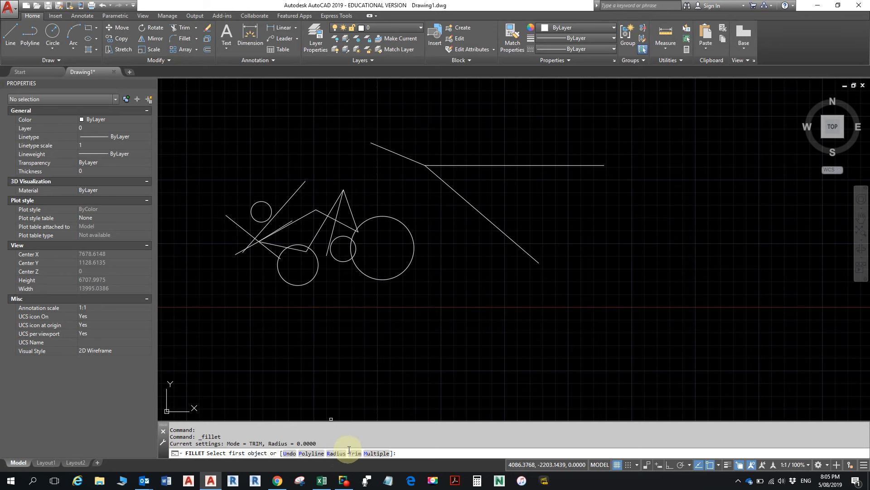
click(338, 452)
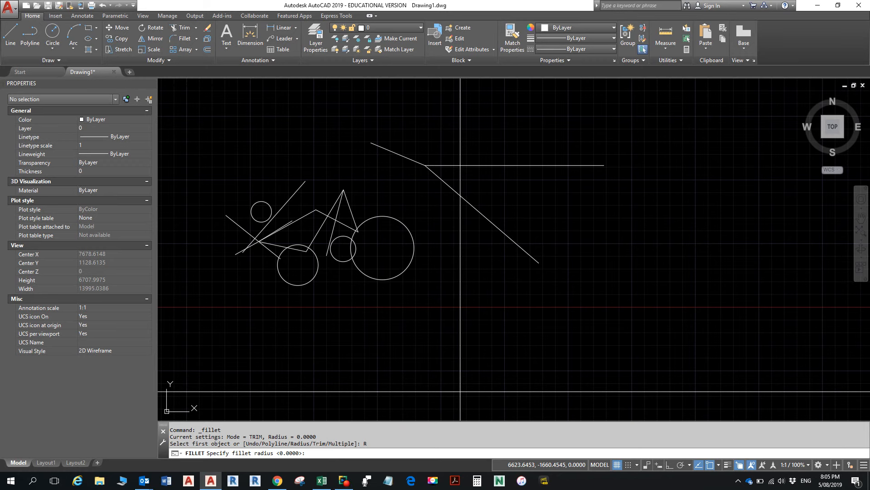
text(50)
key(Return)
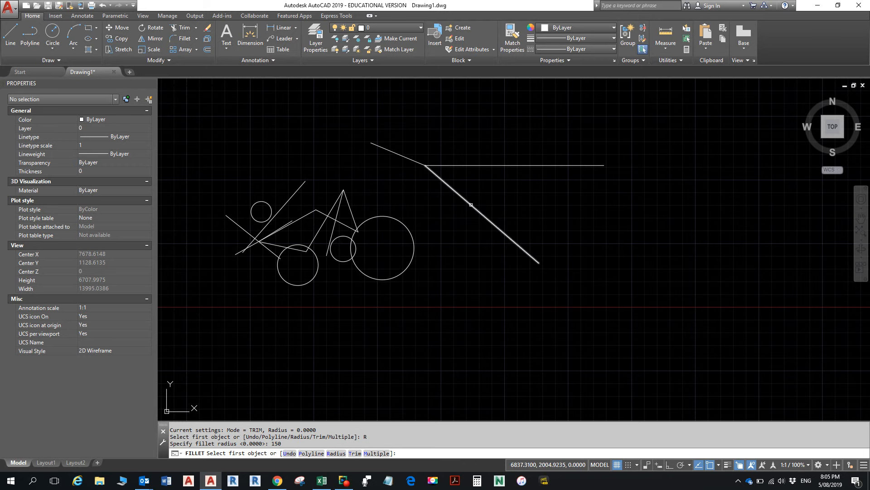
click(471, 205)
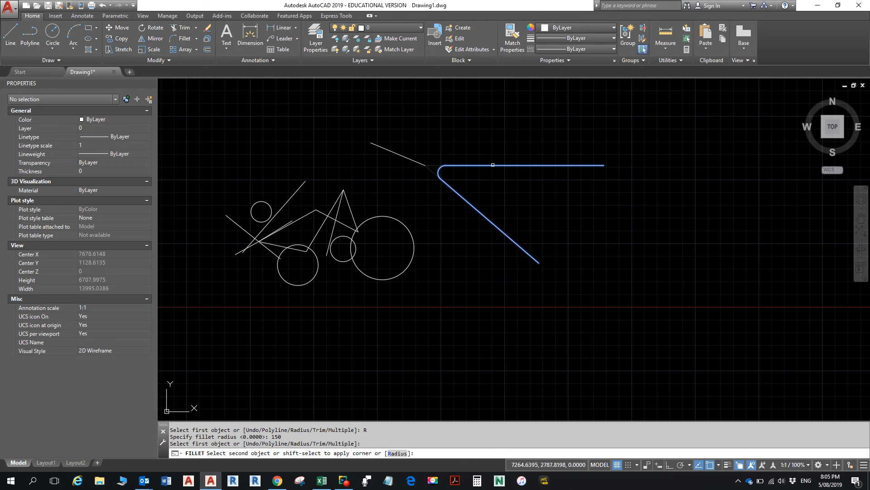
click(492, 165)
Step: Inspect the rounded corner closely, and undo the fillet between the horizontal and long diagonal lines
scroll(433, 172, up, 6)
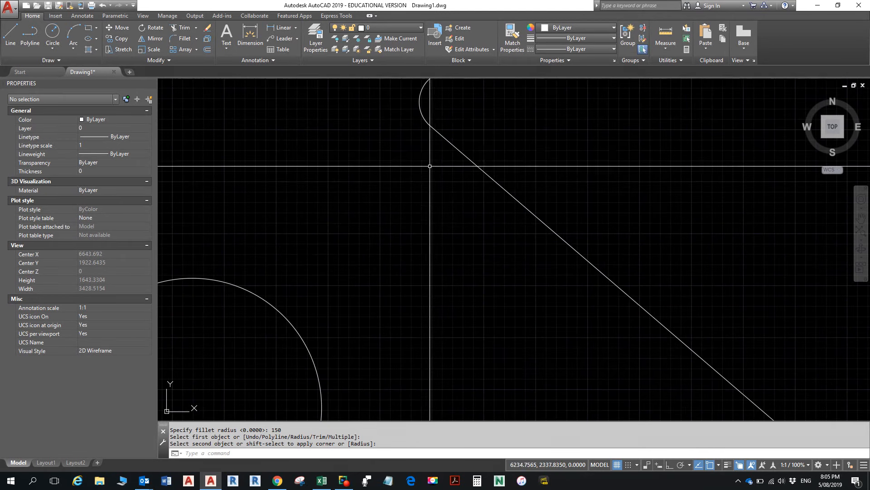
middle_drag(429, 166, 420, 307)
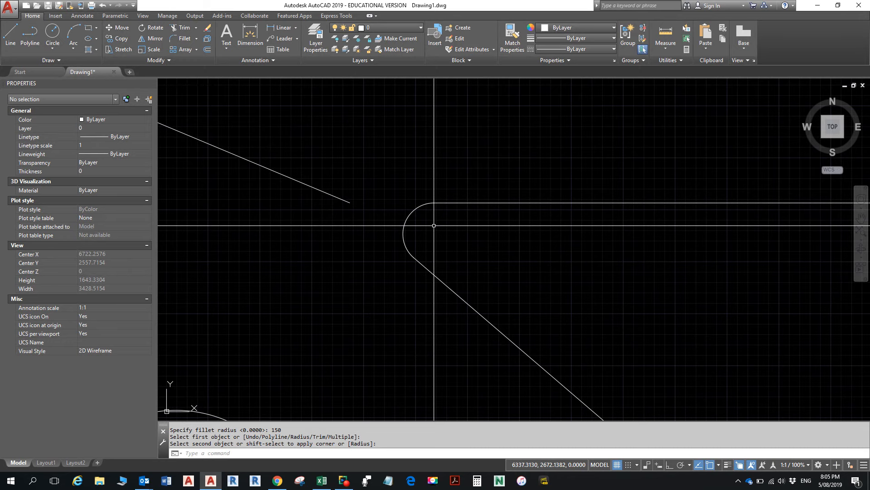
scroll(433, 225, down, 4)
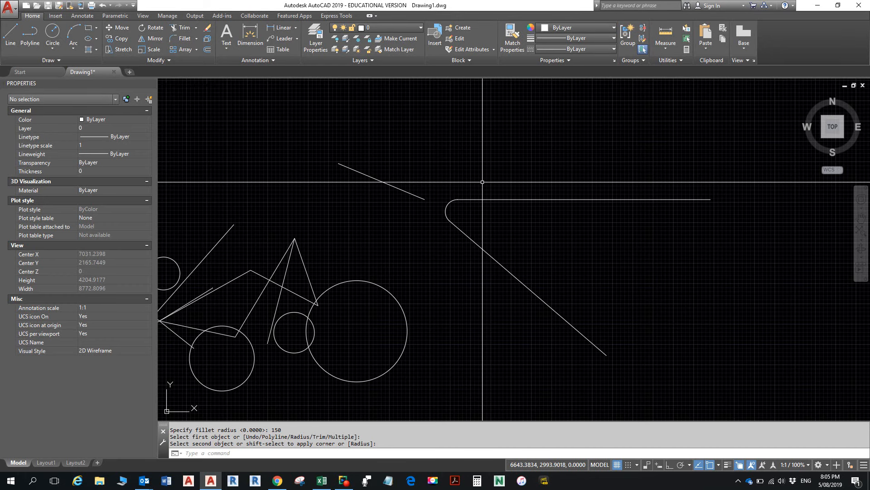
key(ctrl+z)
key(ctrl+z)
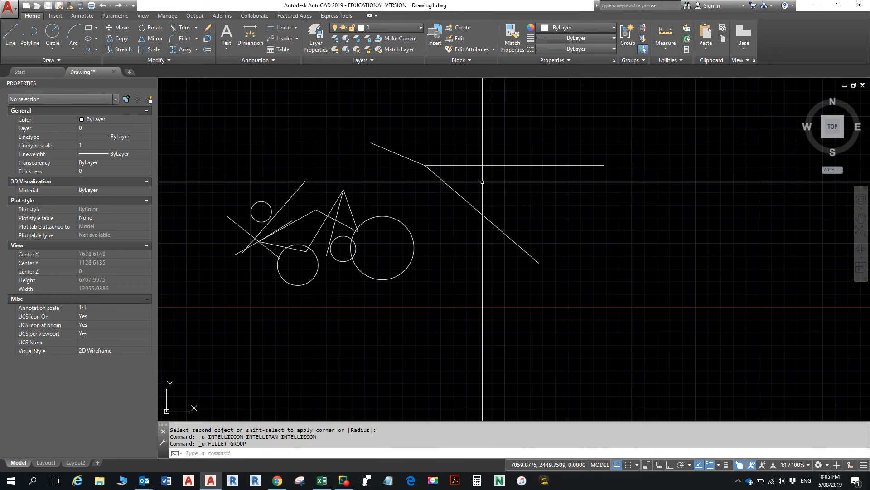
Step: Stretch the horizontal line's left end past the corner with Ortho on, to a total length of about 5109
click(426, 165)
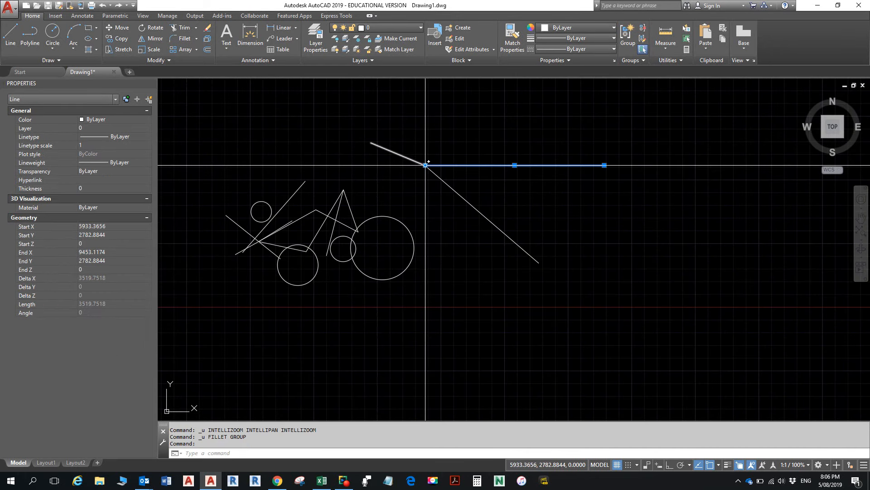
click(425, 165)
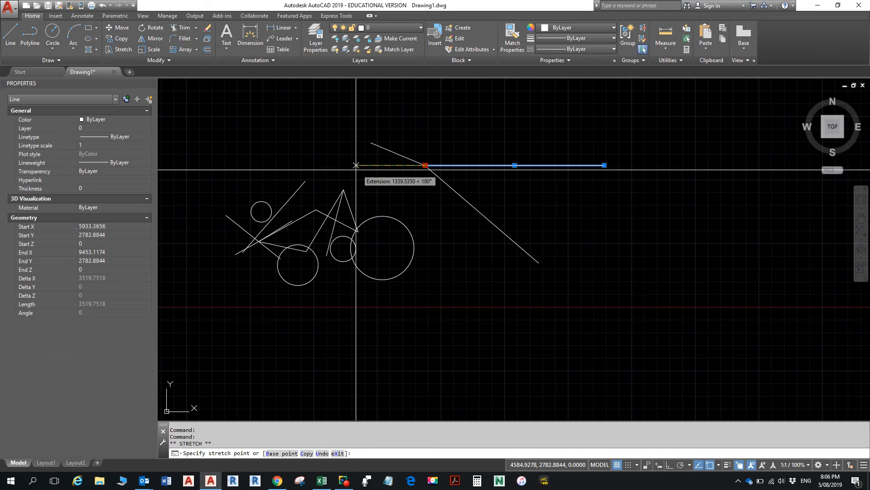
key(F8)
click(341, 171)
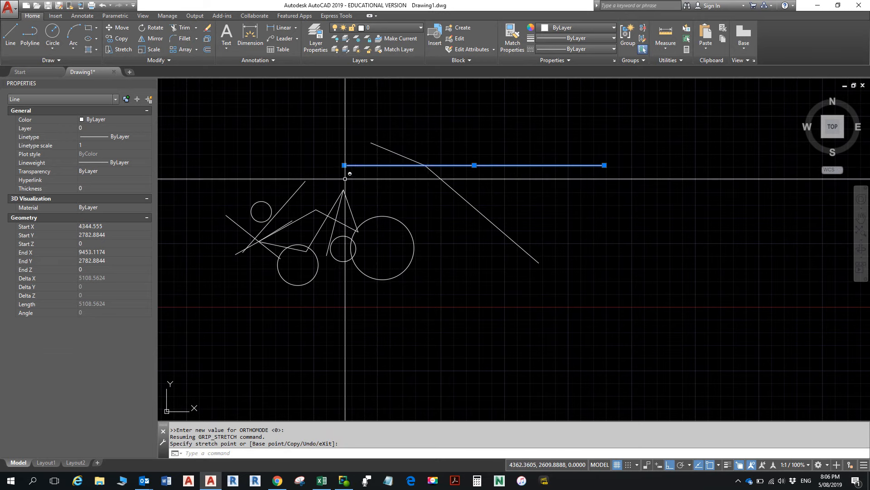
Step: Stretch the long diagonal line's upper end along its own direction past the horizontal line so they cross, and clear the selection
click(444, 180)
click(426, 165)
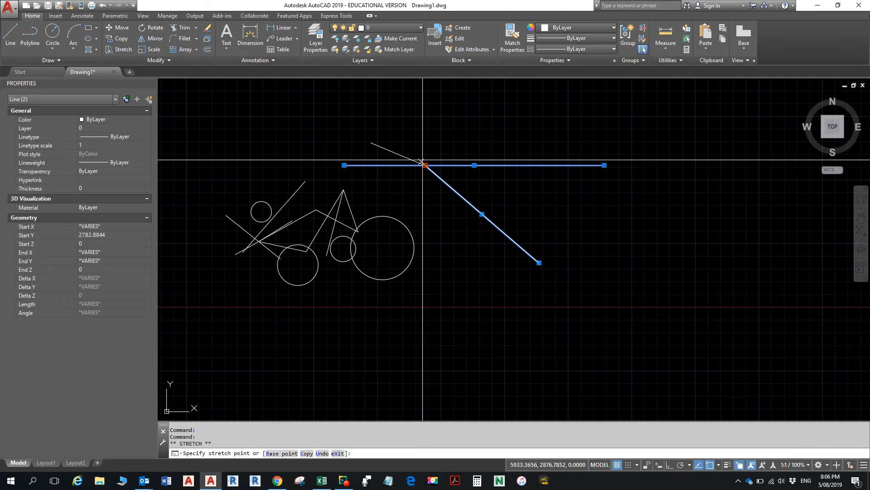
click(375, 123)
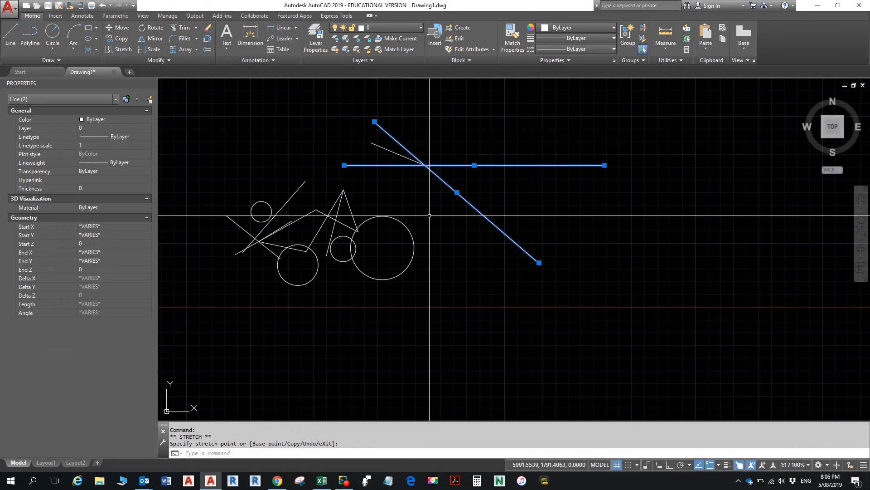
key(Escape)
key(Escape)
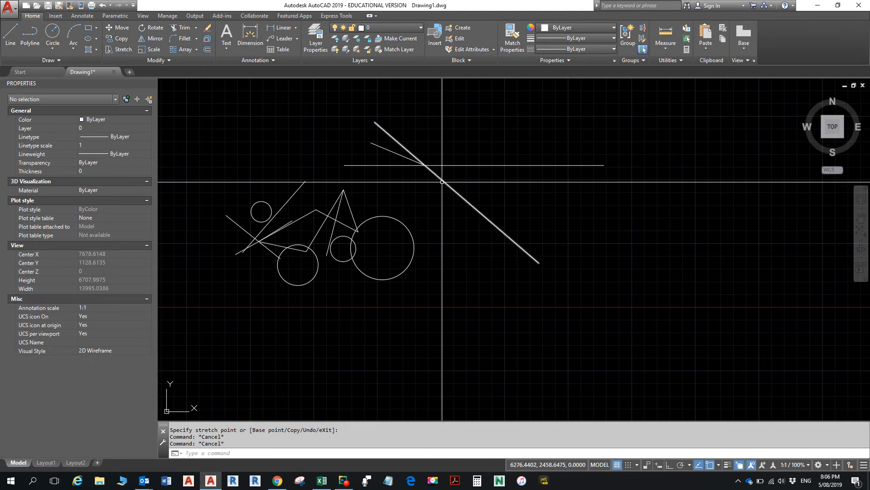
Step: Fillet the diagonal's lower part with the horizontal line's right part at radius 150, and undo that fillet
text(f)
key(Return)
text(r)
key(Return)
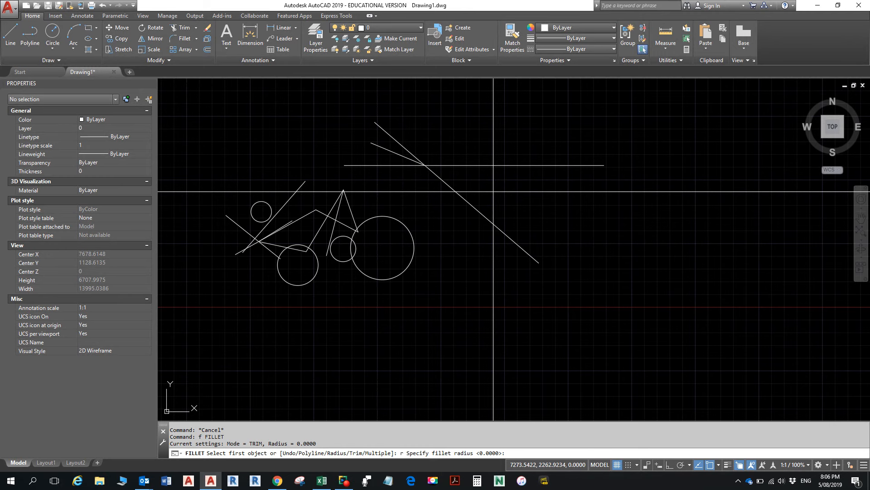
text(50)
key(Return)
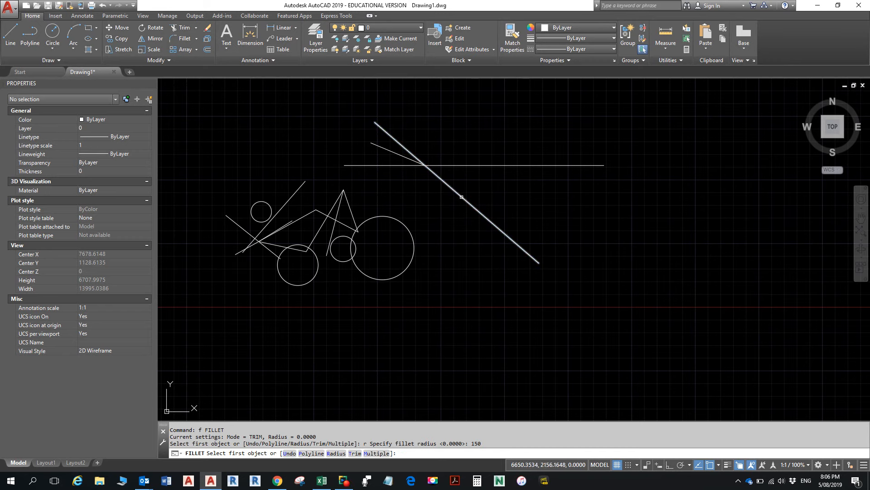
click(463, 196)
click(483, 166)
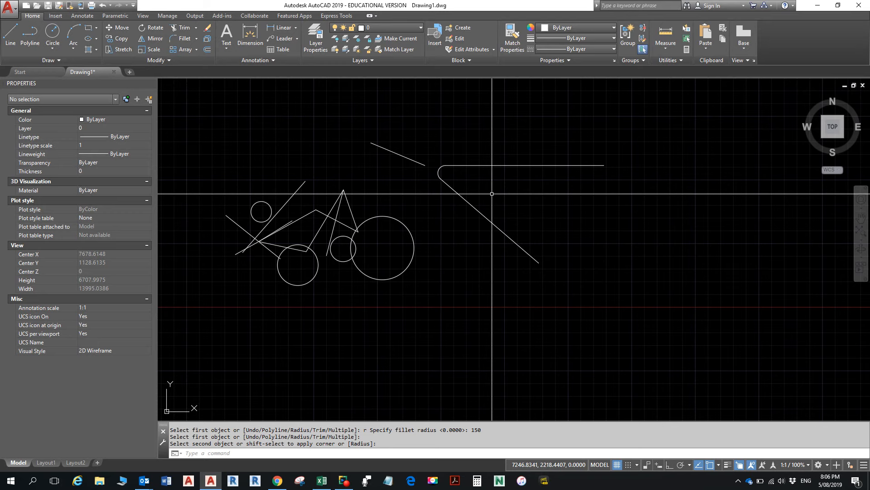
key(ctrl+z)
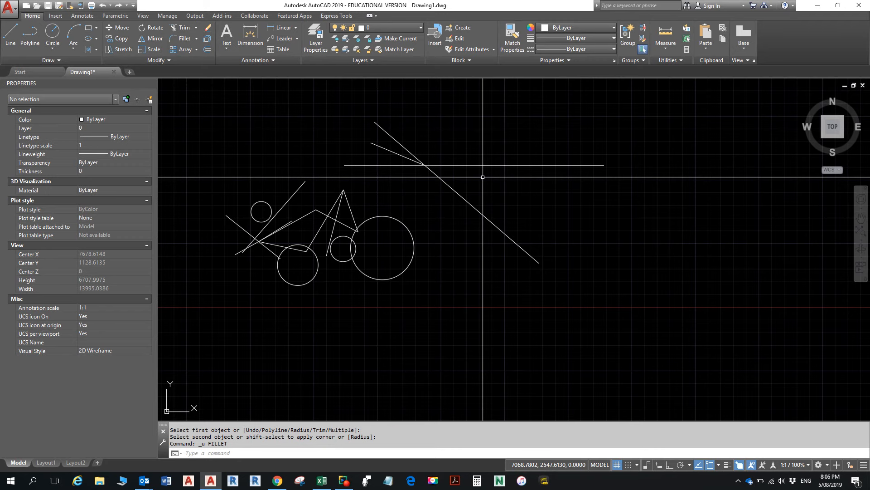
Step: Fillet the crossing lines with radius 150, keeping the diagonal's upper part and the horizontal line's right part
text(f)
key(Return)
text(r)
key(Return)
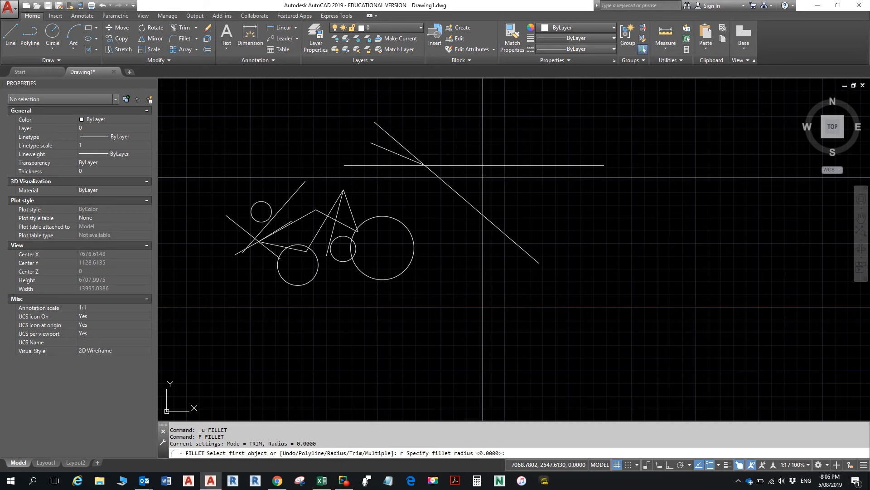
text(150)
key(Return)
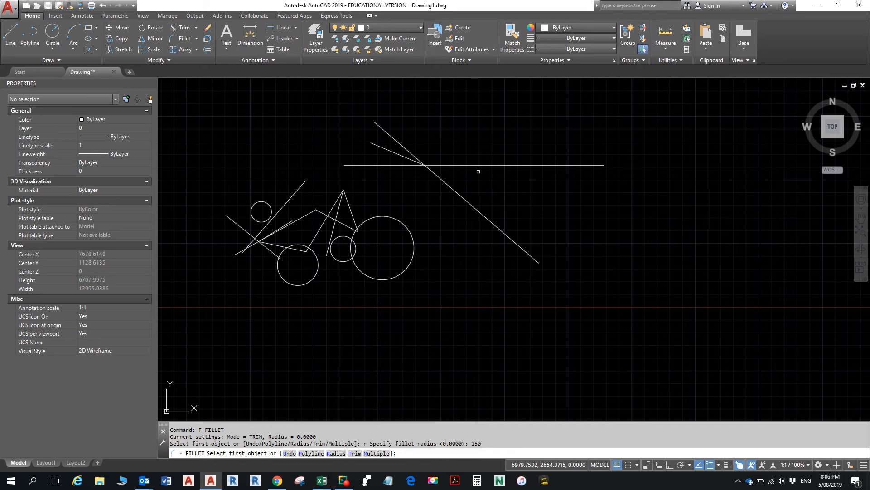
click(399, 142)
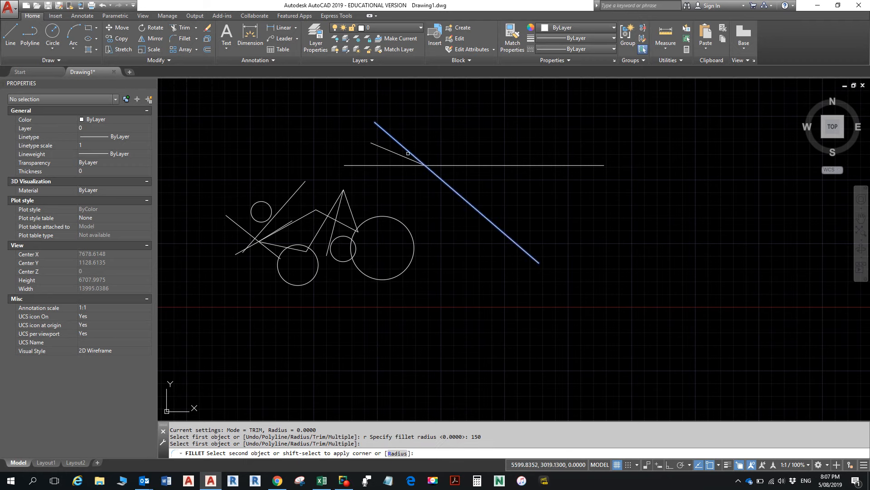
click(387, 166)
scroll(448, 163, up, 2)
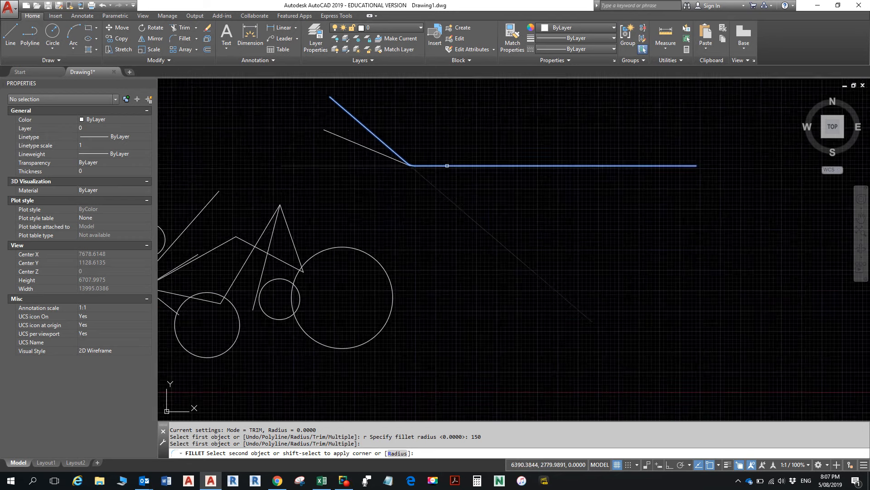
scroll(446, 166, up, 3)
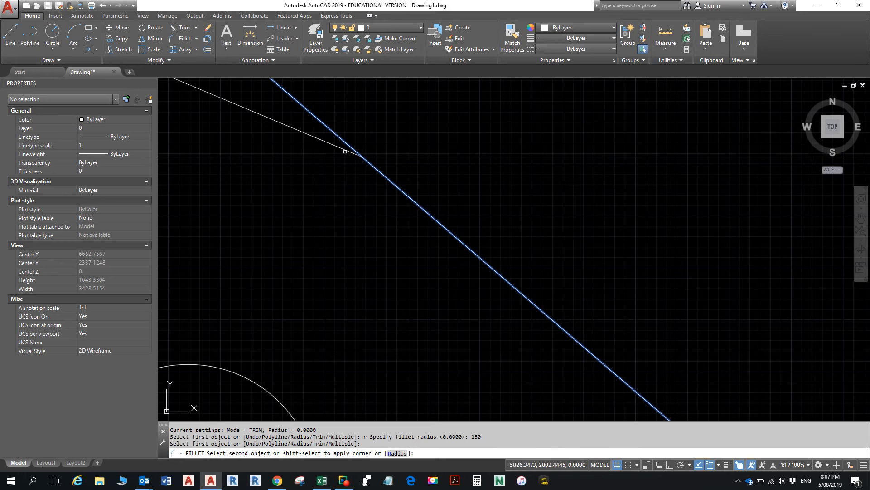
click(385, 157)
scroll(409, 166, down, 4)
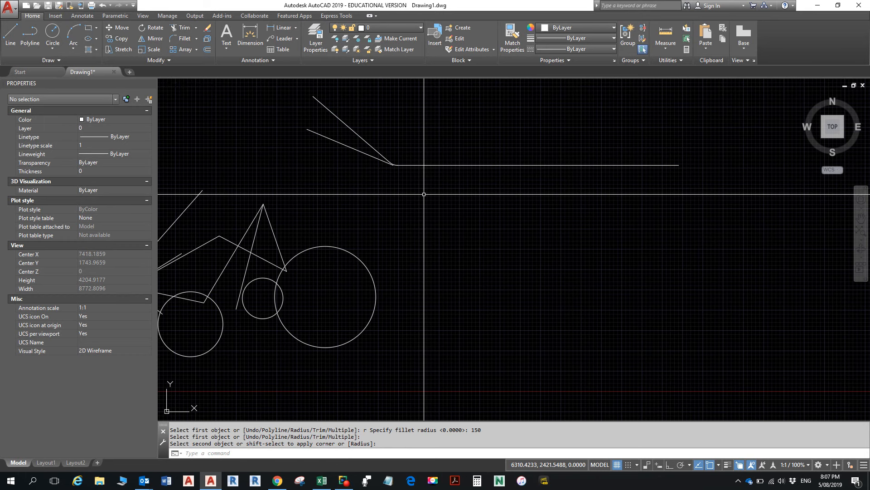
Step: Select the new fillet arc and examine its radius and geometry properties up close
key(alt)
scroll(393, 163, up, 10)
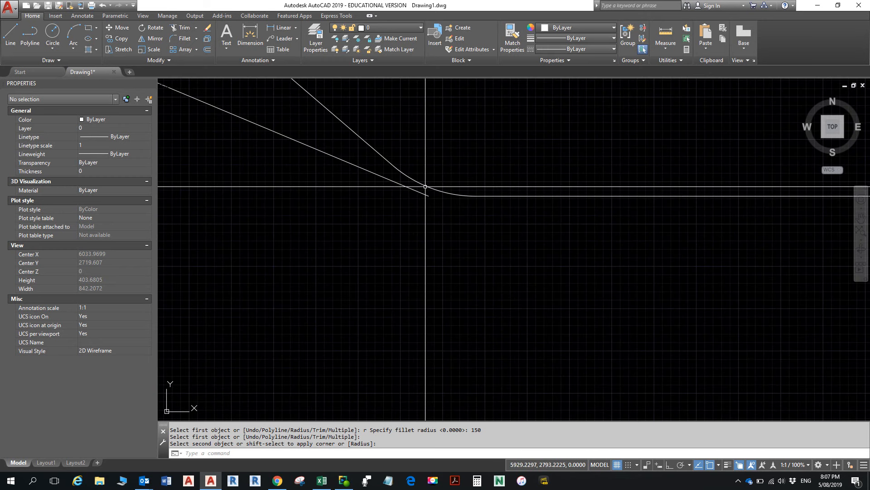
click(426, 185)
click(474, 196)
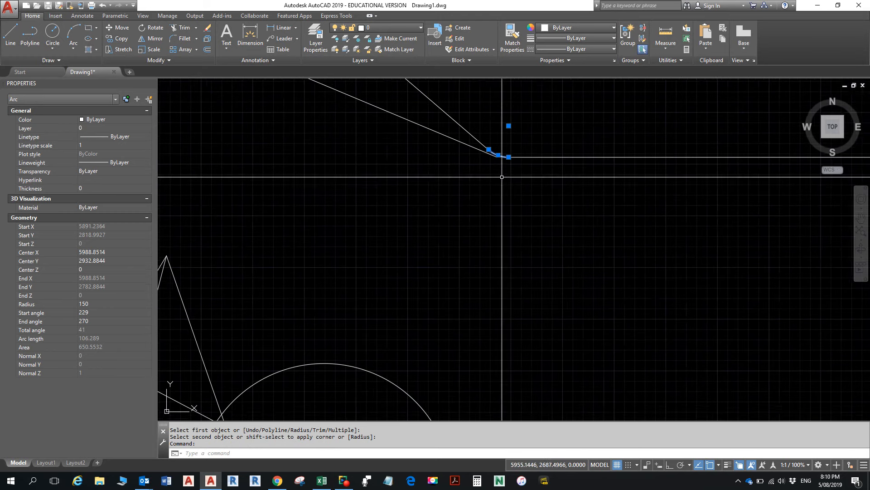
middle_drag(502, 177, 517, 214)
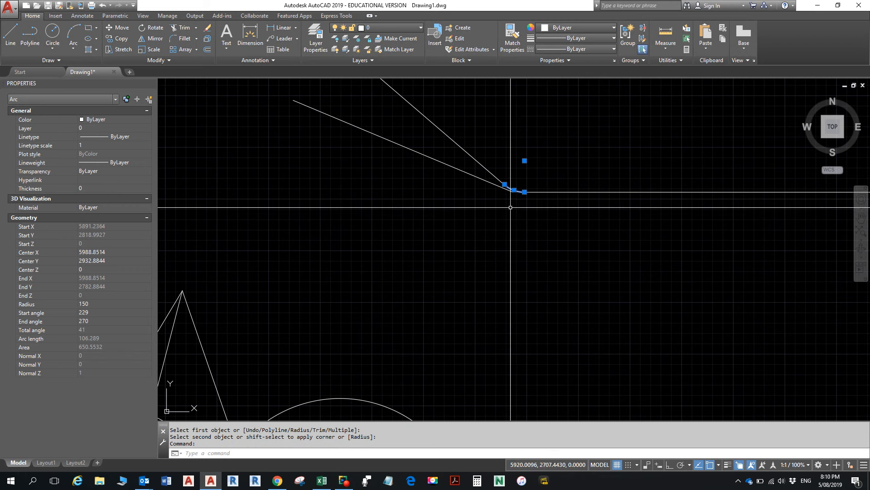
key(Escape)
Step: Fillet the peak between the two sloping lines above the lower circles, reusing the stored radius of 150
click(185, 40)
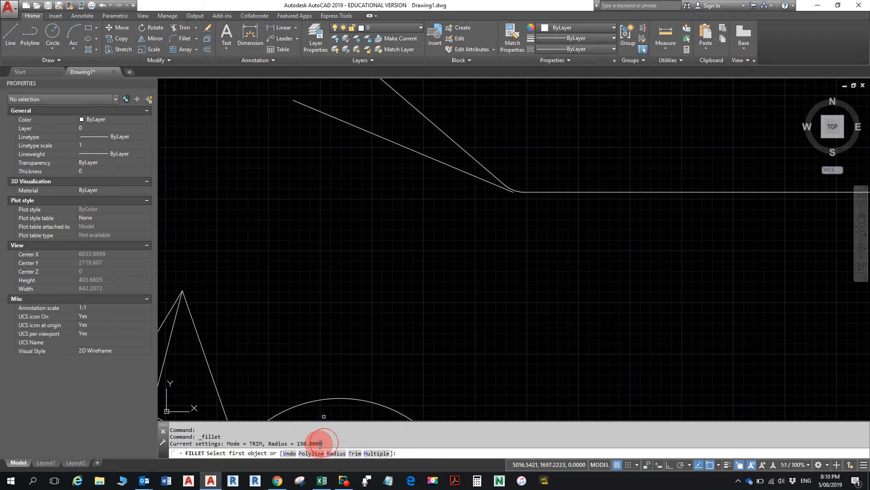
drag(321, 443, 292, 448)
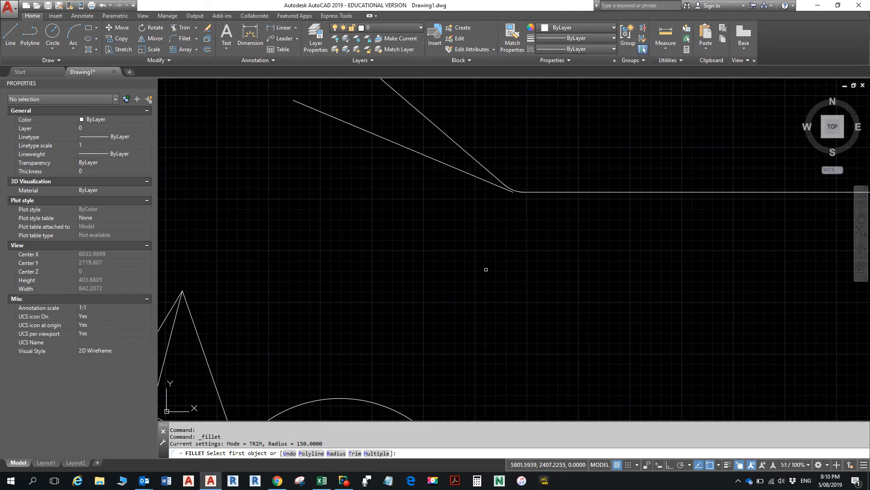
scroll(482, 247, down, 10)
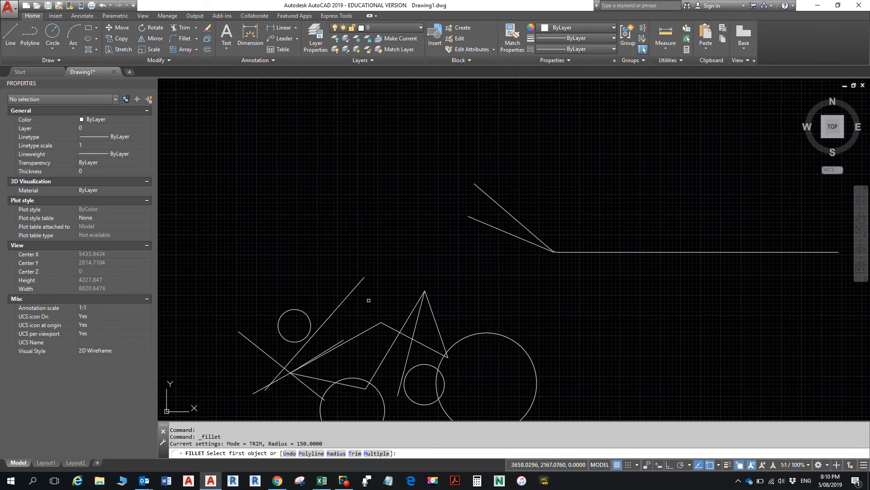
click(358, 335)
click(390, 325)
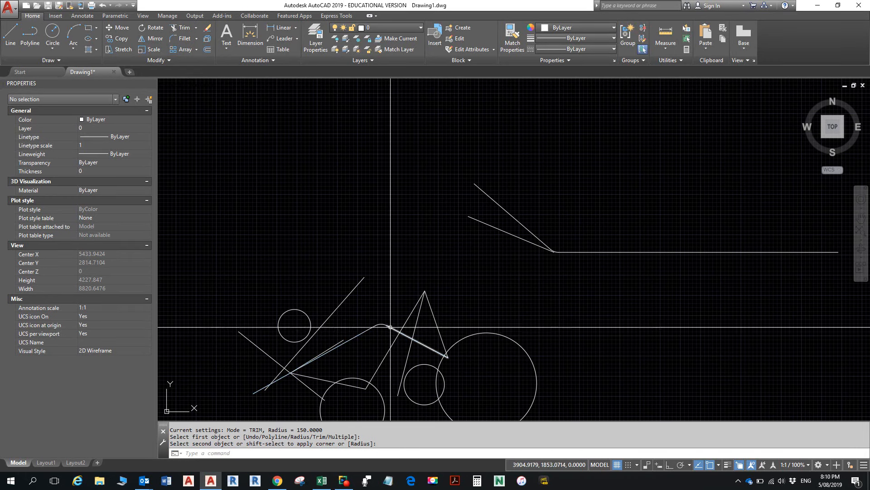
scroll(385, 329, up, 6)
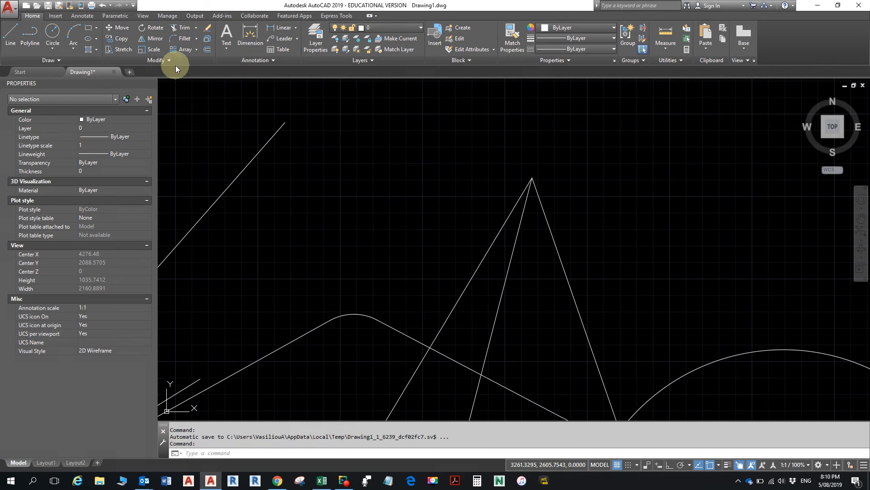
Step: Start a multiple fillet with radius 150 and round the peak and right-hand corner of the sloping lines above the lower circles
click(180, 38)
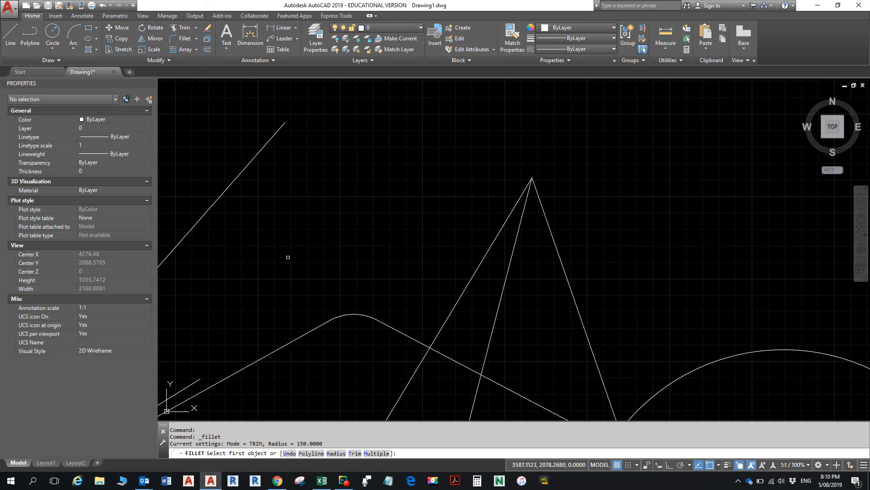
click(375, 454)
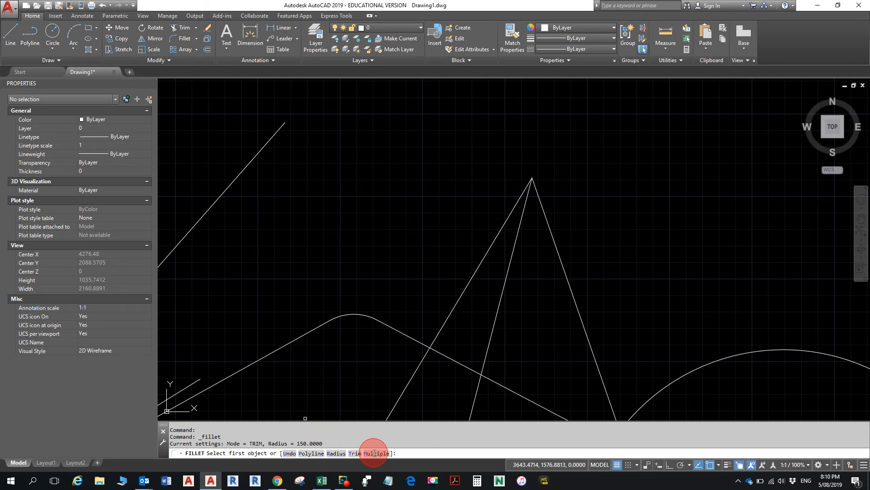
scroll(466, 263, down, 4)
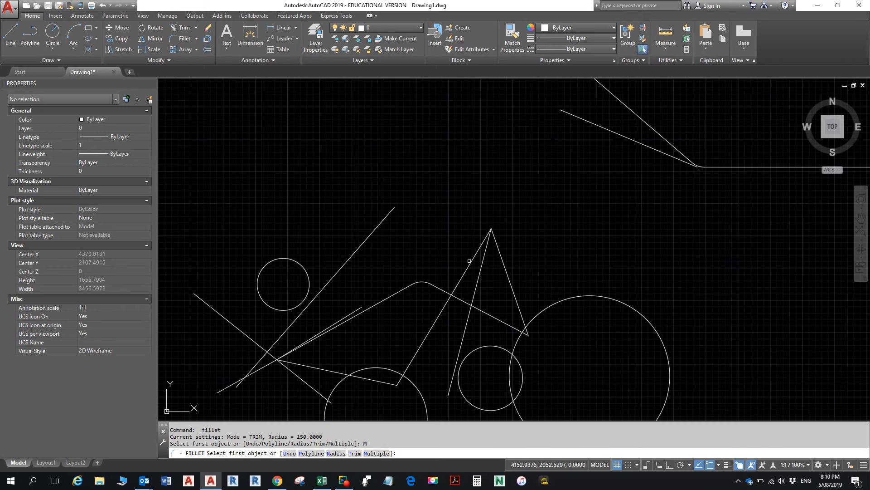
click(469, 267)
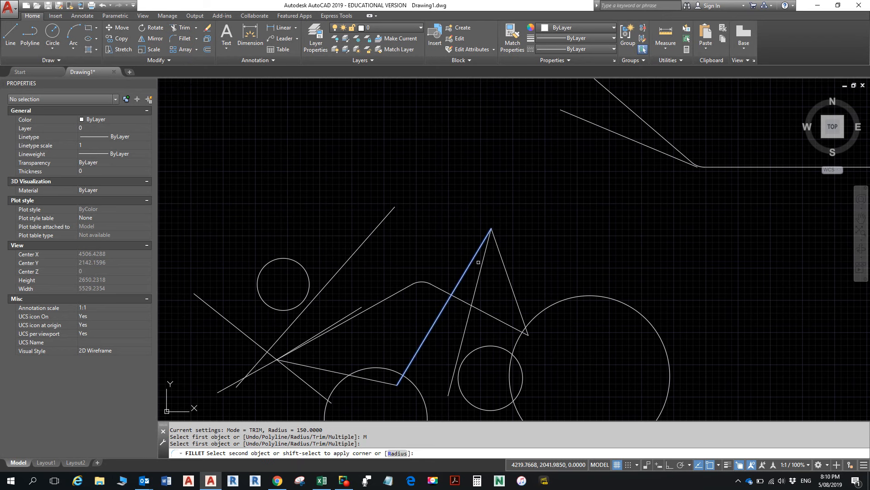
click(503, 262)
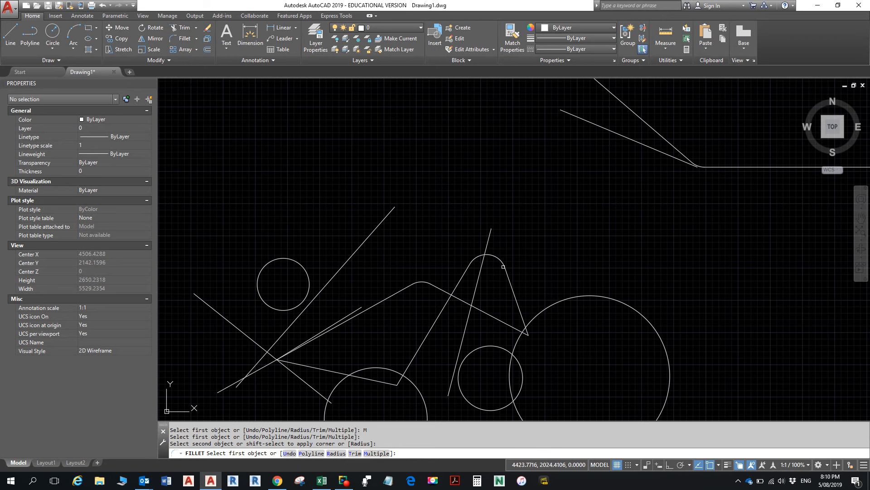
click(488, 314)
click(512, 290)
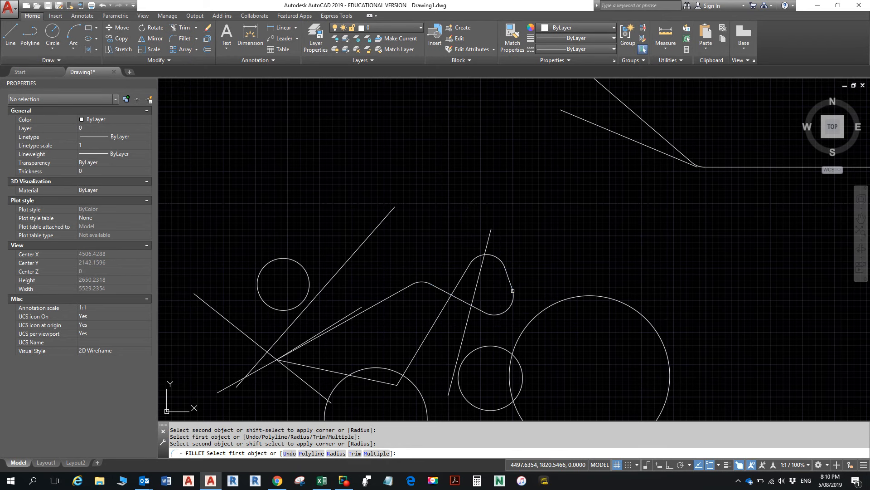
Step: Round the outline's bottom corner at the lower-left circle and its far-left corner with the same radius, ending the multiple fillet
click(430, 328)
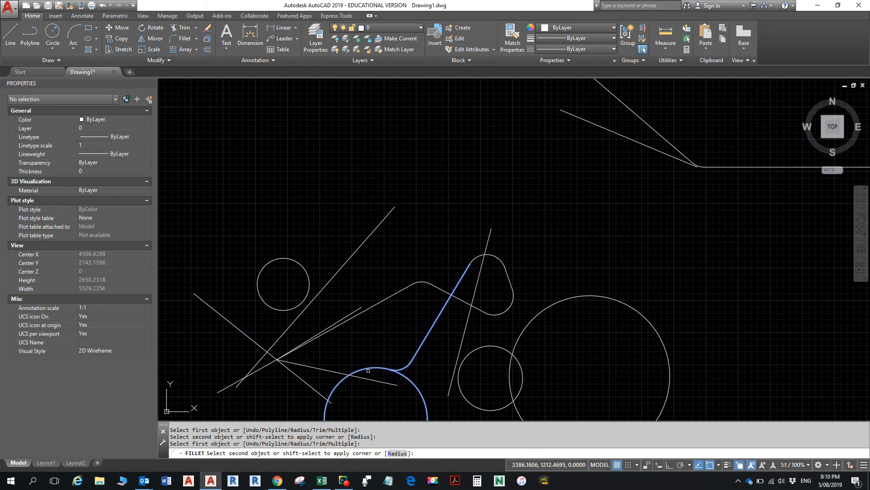
click(353, 374)
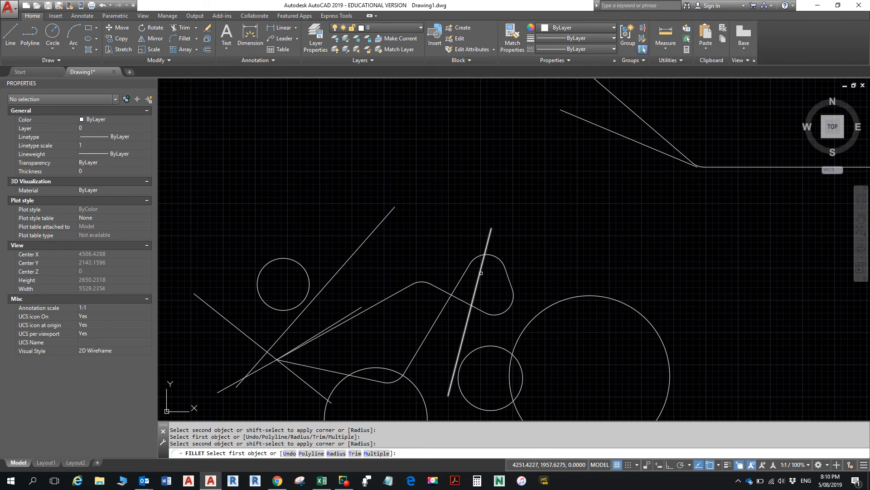
mouse_move(472, 288)
middle_down()
mouse_move(468, 266)
mouse_move(509, 203)
middle_up()
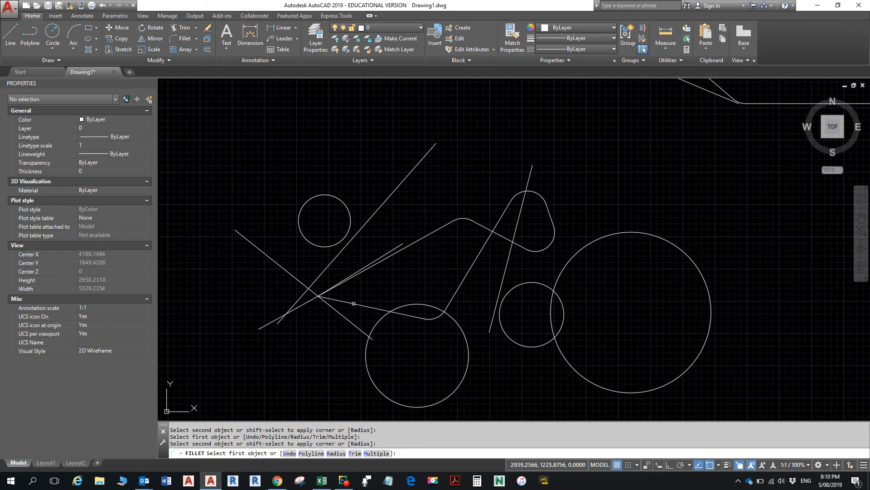
click(352, 303)
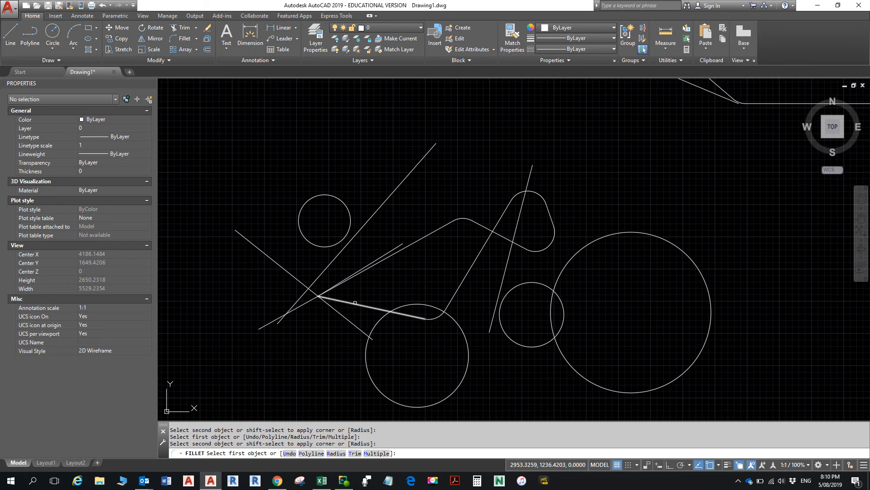
click(389, 258)
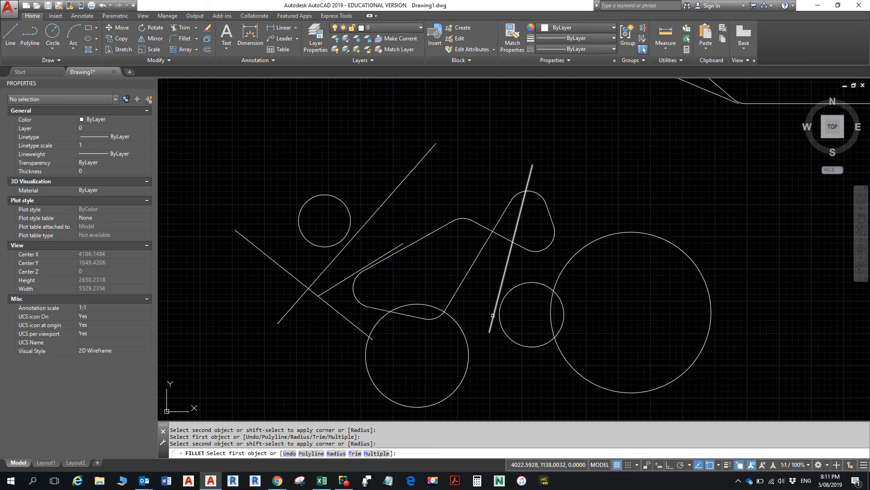
key(Escape)
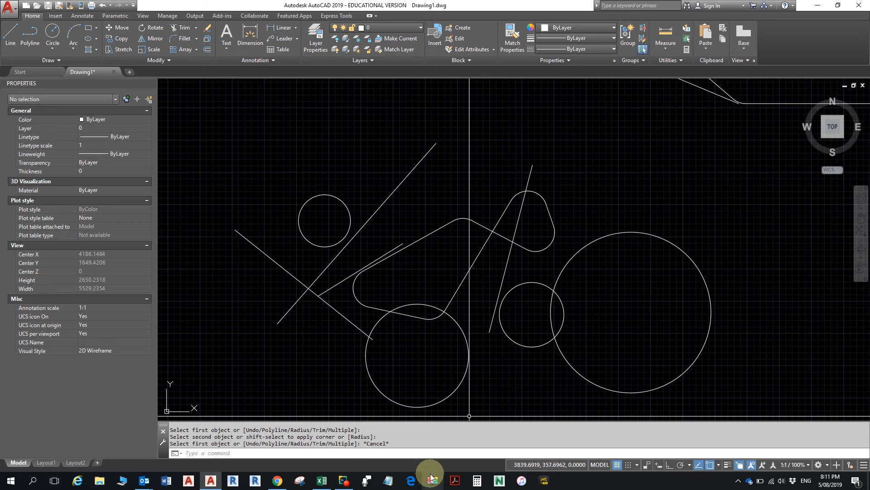
Step: Switch to Chrome, examine the course page's Object Snaps, Polar Tracking and Object Snap Tracking exercise heading, and return to AutoCAD
click(272, 482)
scroll(385, 204, up, 9)
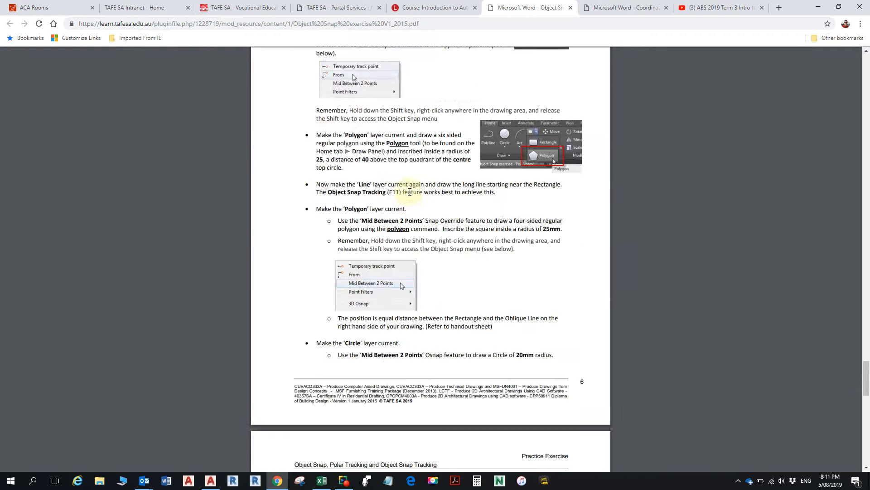
scroll(413, 190, up, 17)
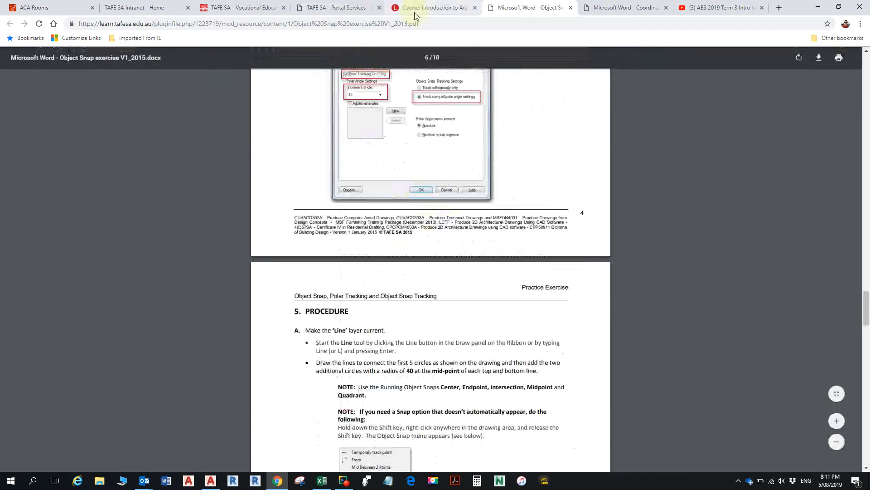
click(415, 14)
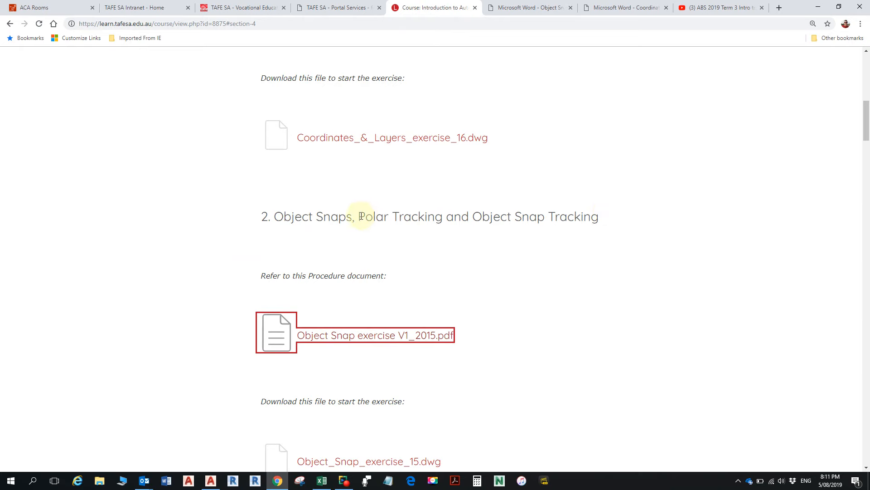
drag(361, 217, 435, 216)
key(alt+Tab)
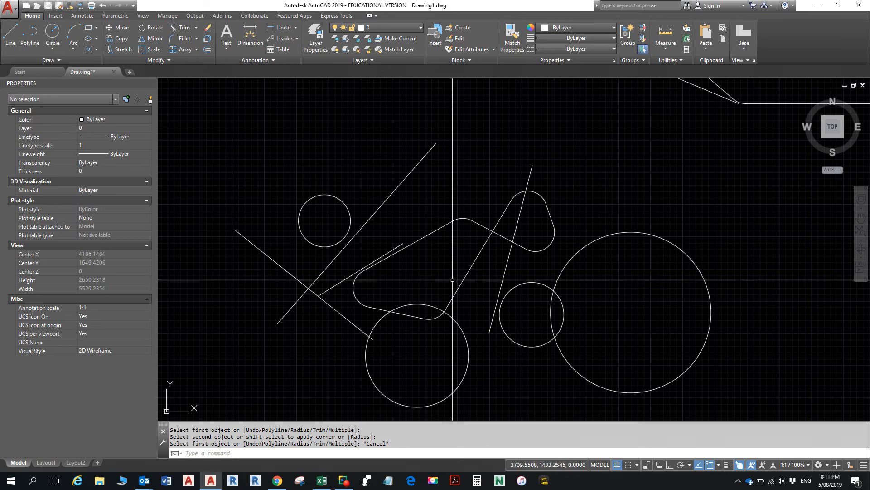
Step: Turn on polar tracking and review its available increment angles
click(683, 464)
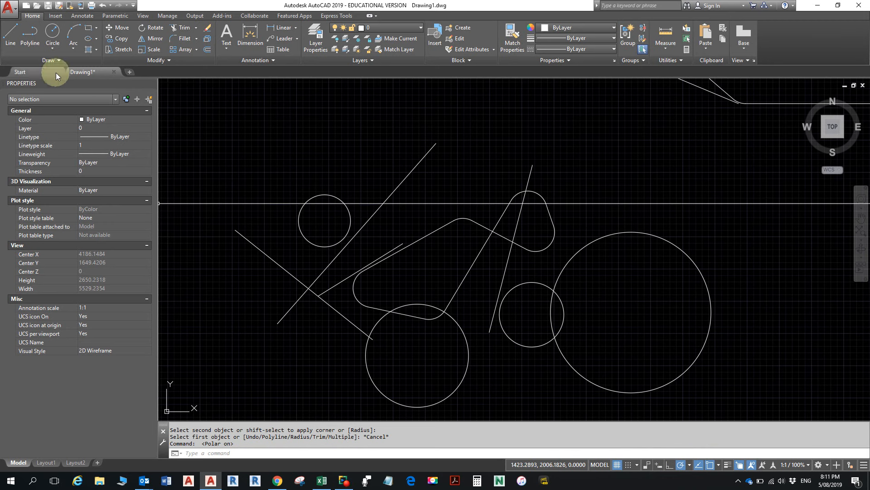
click(9, 40)
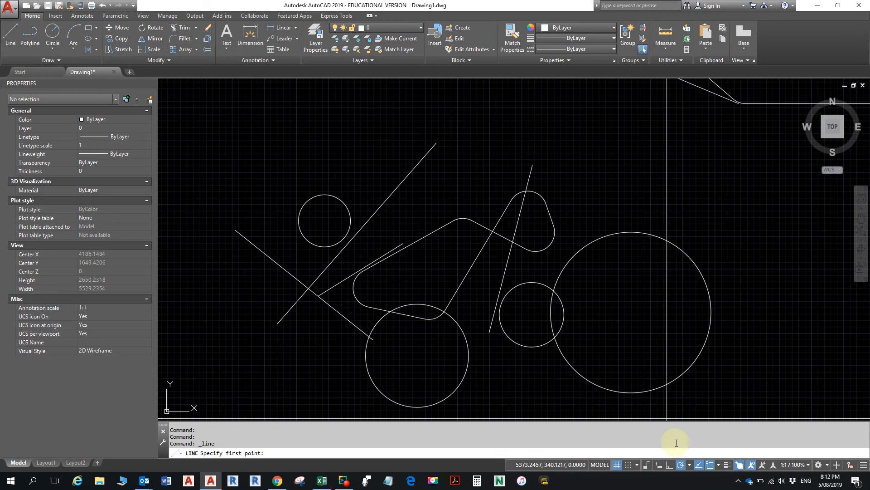
key(Escape)
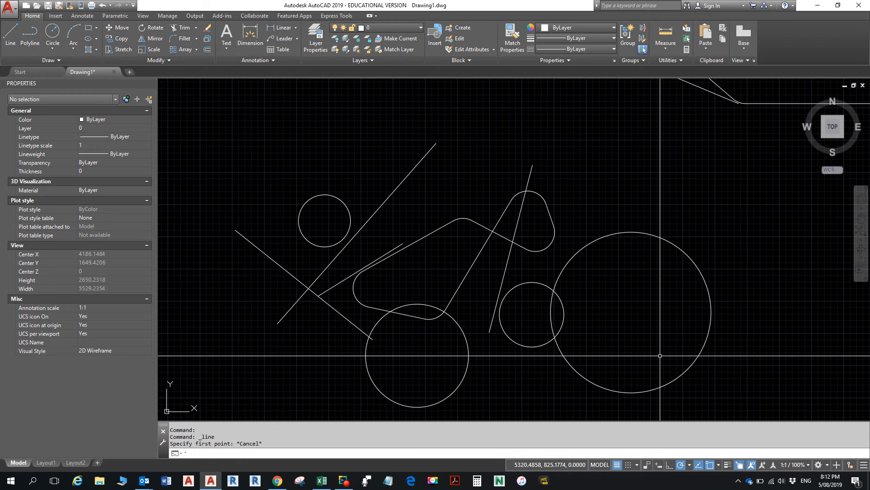
click(689, 465)
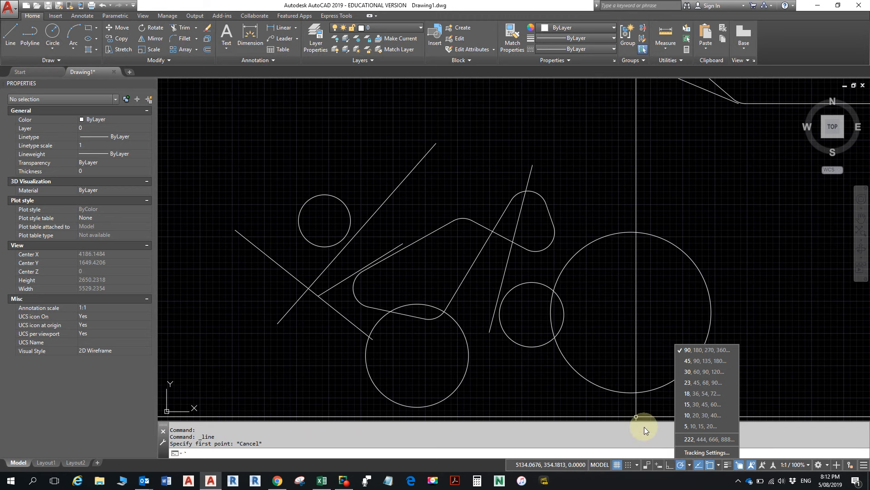
Step: Start a line above the small left circle and draw a 1000-long horizontal segment to the right along the 0° polar path
click(10, 35)
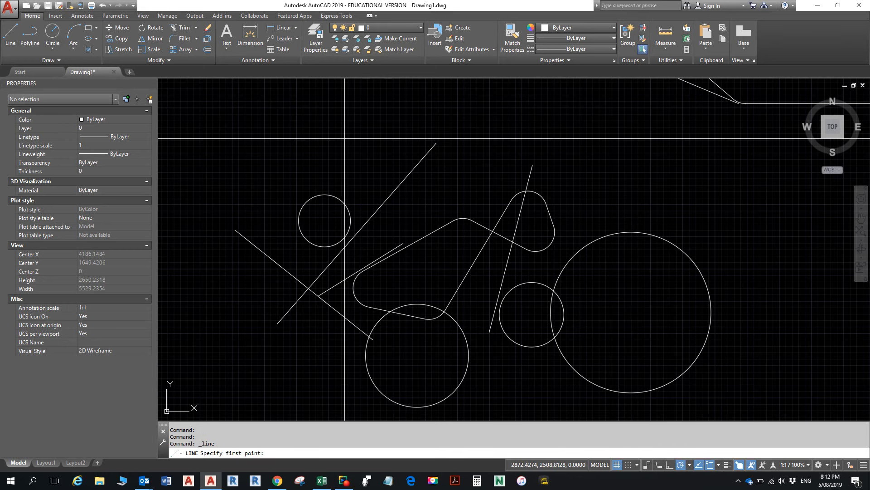
click(345, 138)
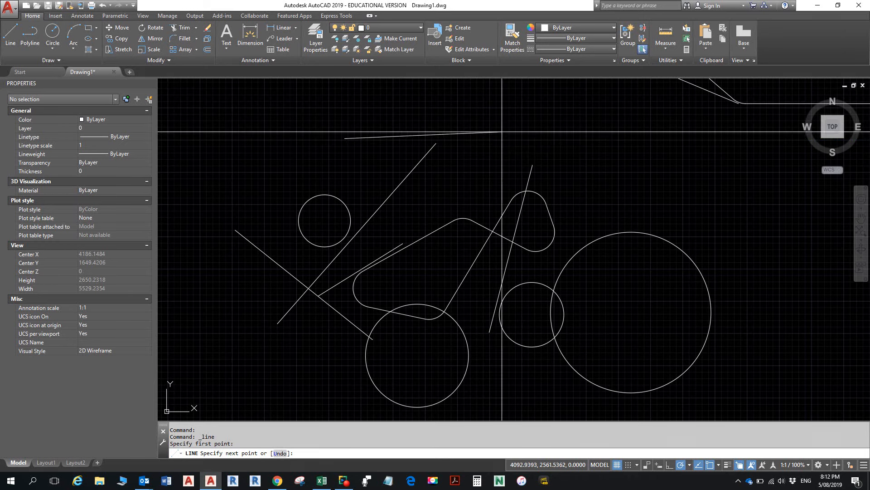
scroll(489, 120, down, 2)
middle_drag(490, 120, 521, 158)
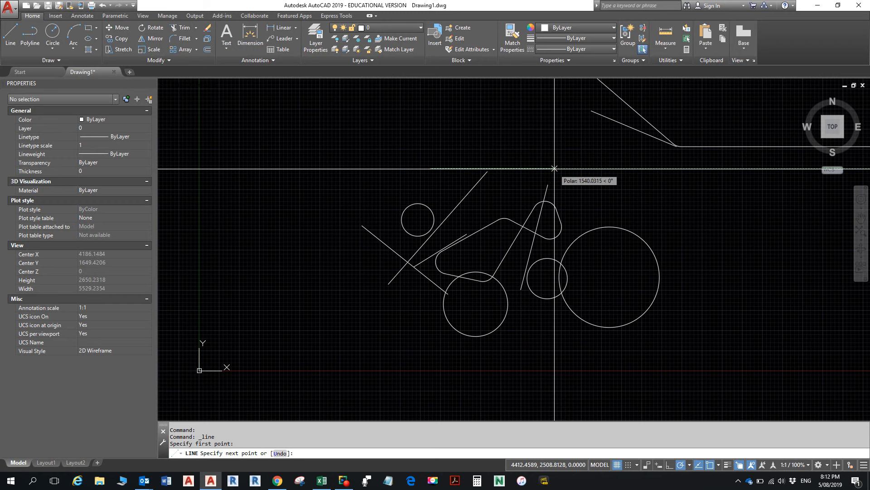
text(1000)
key(BackSpace)
key(BackSpace)
key(BackSpace)
key(BackSpace)
text(1000)
key(Return)
Step: Continue the line with a 5000-long segment straight up along the 90° polar path, and end the line
scroll(555, 169, down, 3)
scroll(596, 181, up, 7)
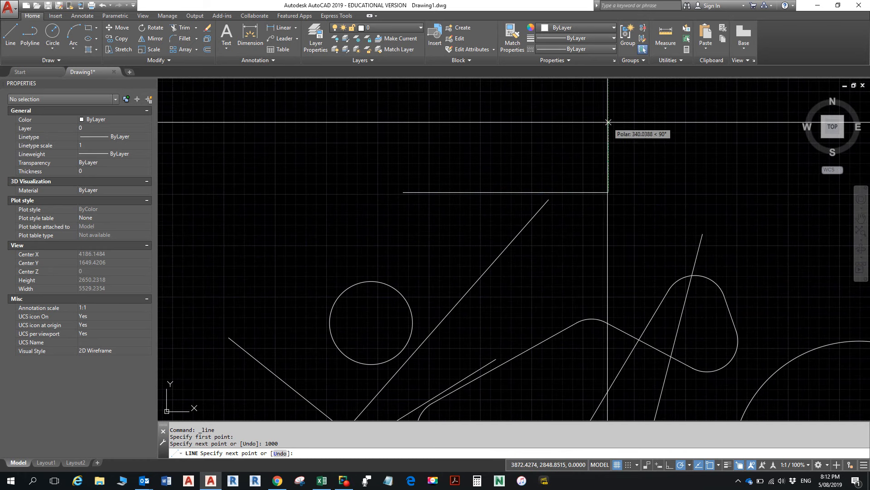
text(5000)
key(Return)
scroll(577, 192, down, 4)
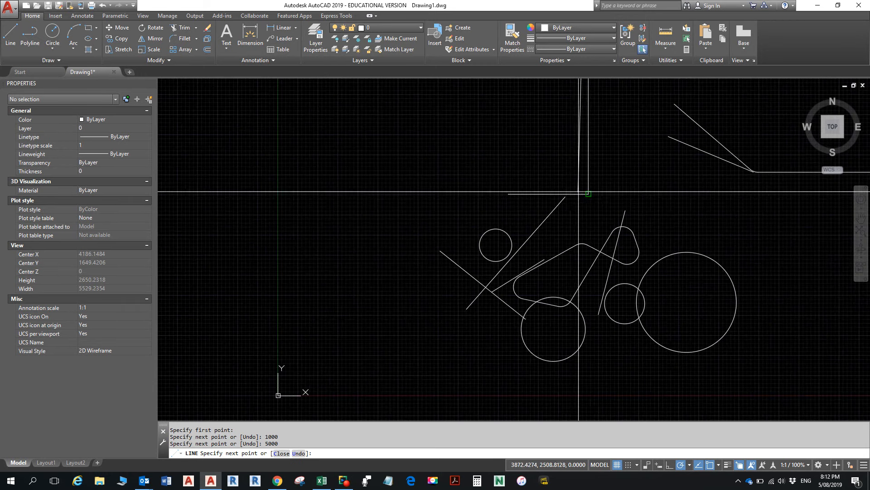
middle_drag(570, 198, 568, 302)
scroll(579, 259, down, 4)
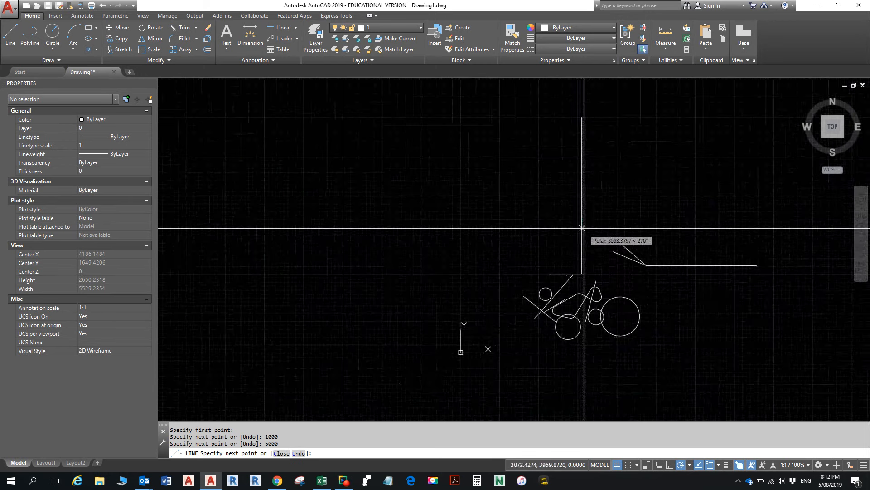
scroll(582, 218, down, 2)
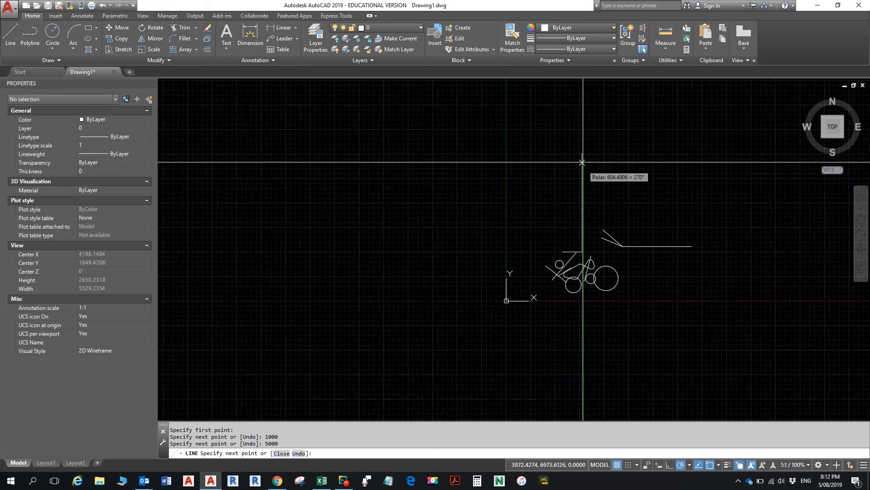
scroll(582, 170, up, 2)
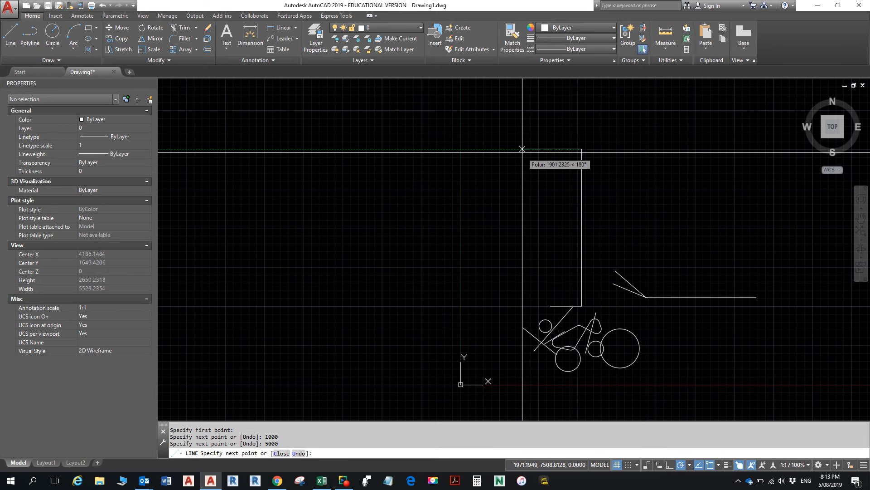
key(Escape)
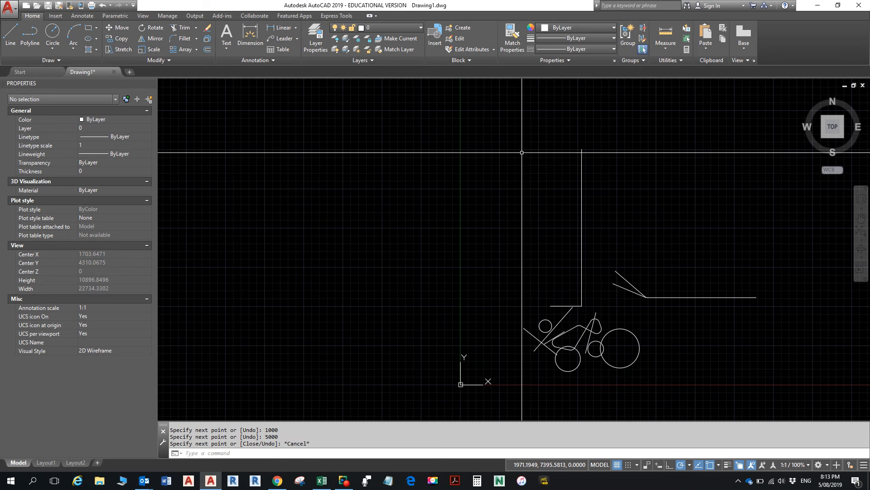
Step: Examine the increment angle choices in the polar tracking settings and close the dialog without changes
click(689, 465)
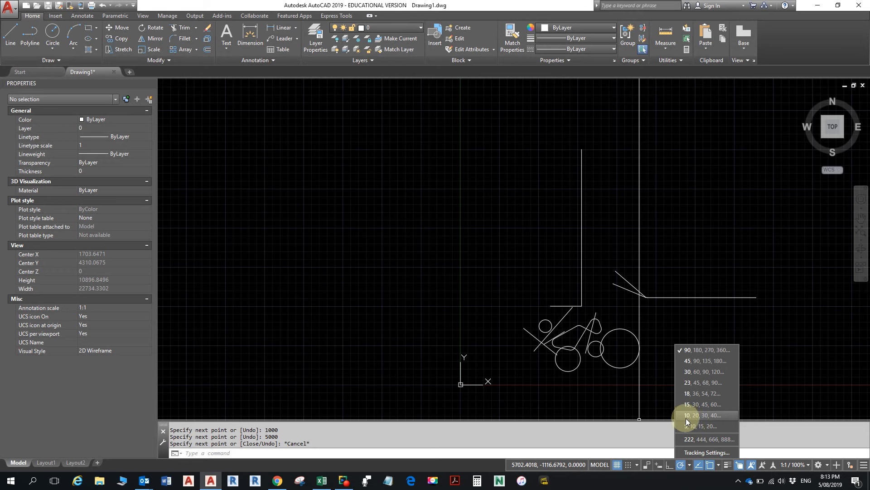
click(704, 453)
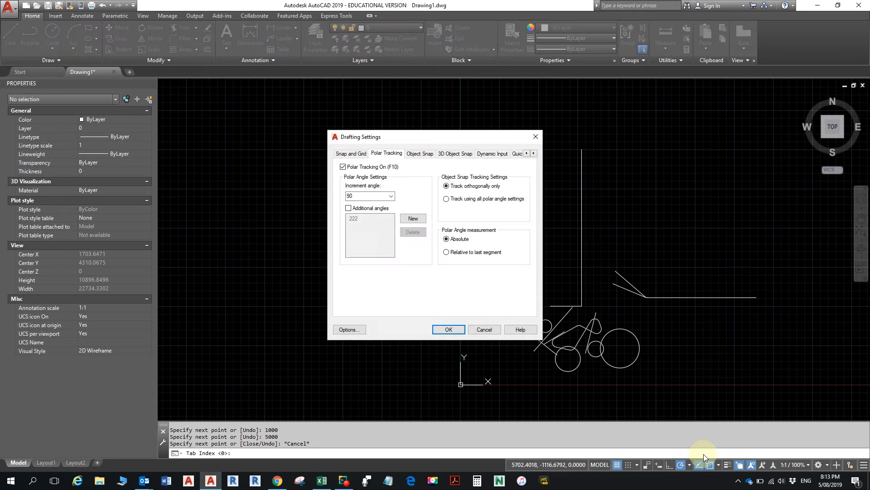
click(391, 195)
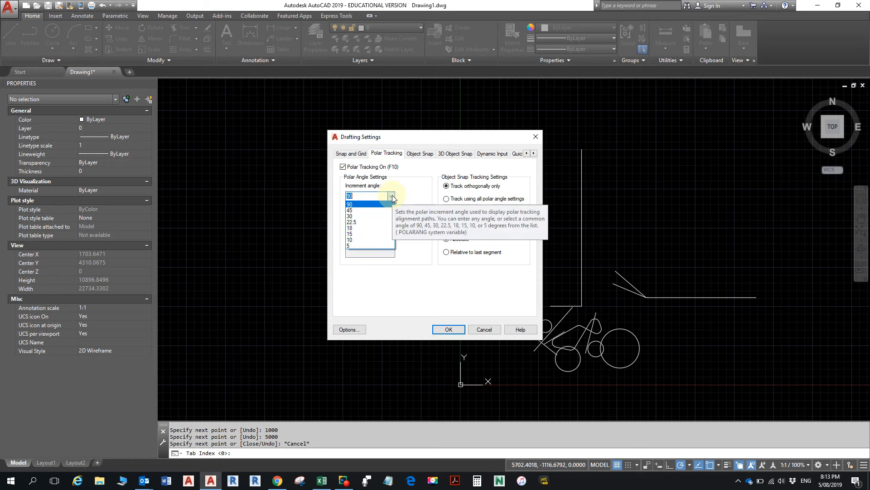
click(417, 189)
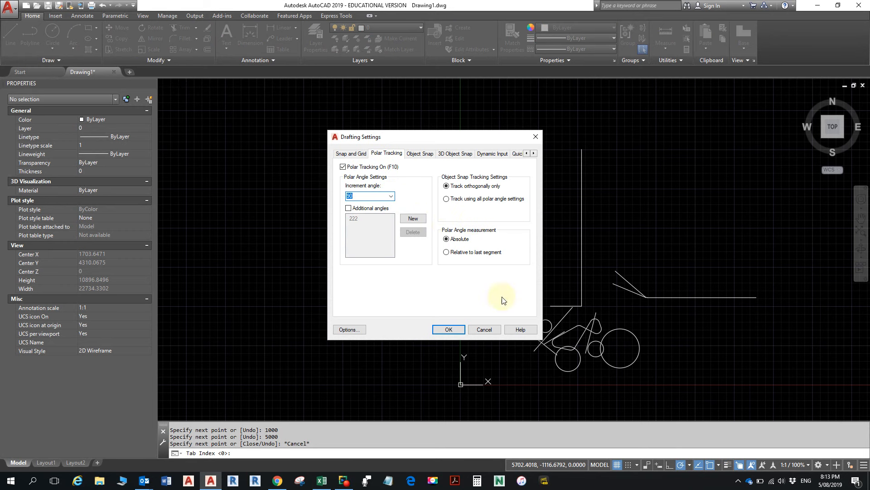
click(485, 330)
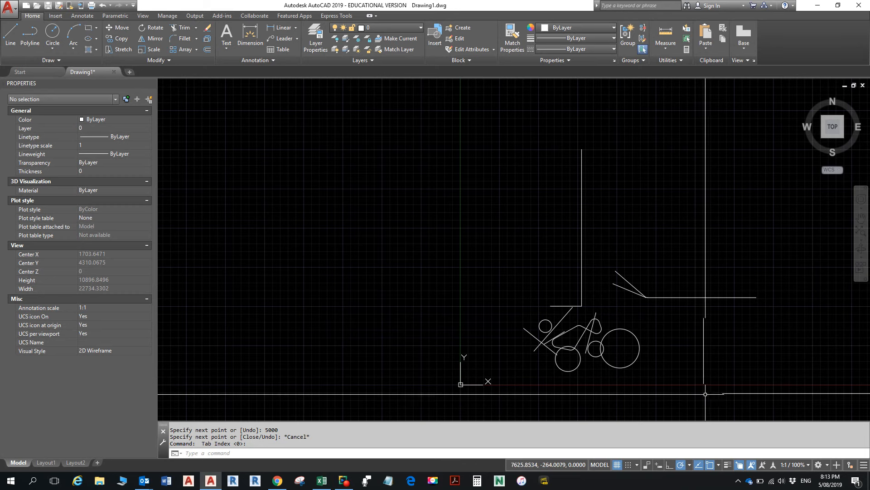
Step: Set the polar tracking increment to 15° and start a line in the empty area to the west with a 2000-long segment at 30°
click(689, 464)
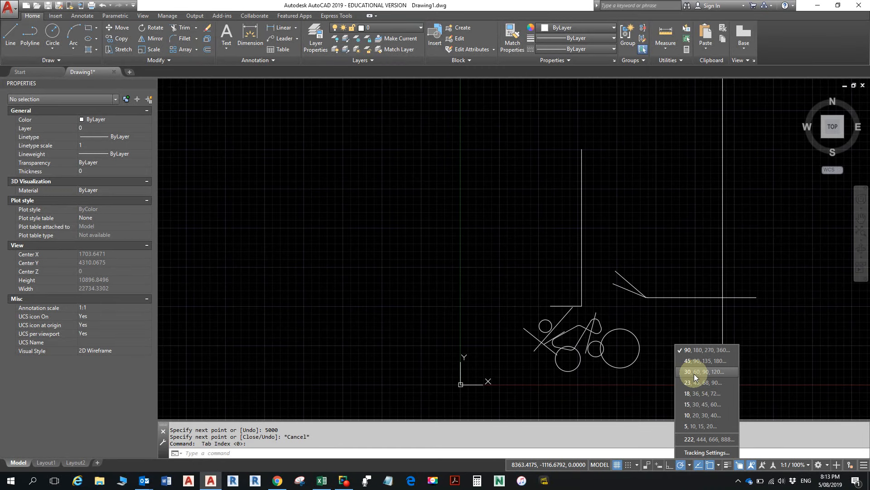
click(690, 403)
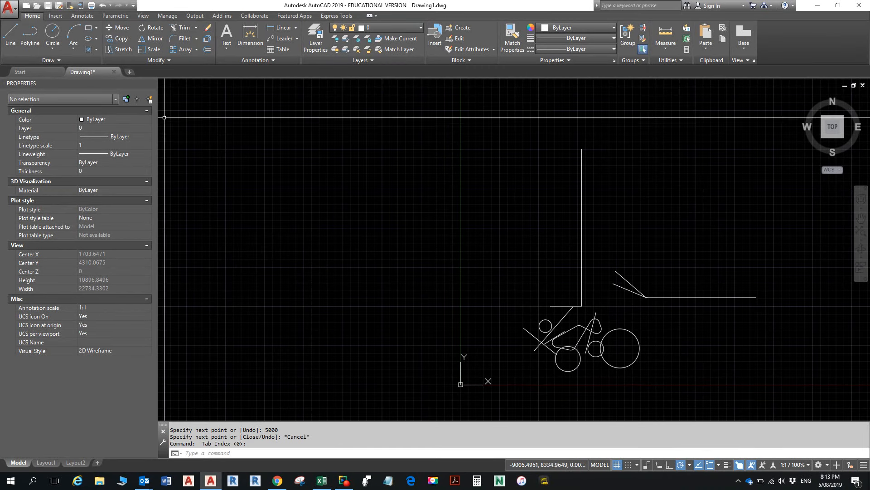
click(11, 35)
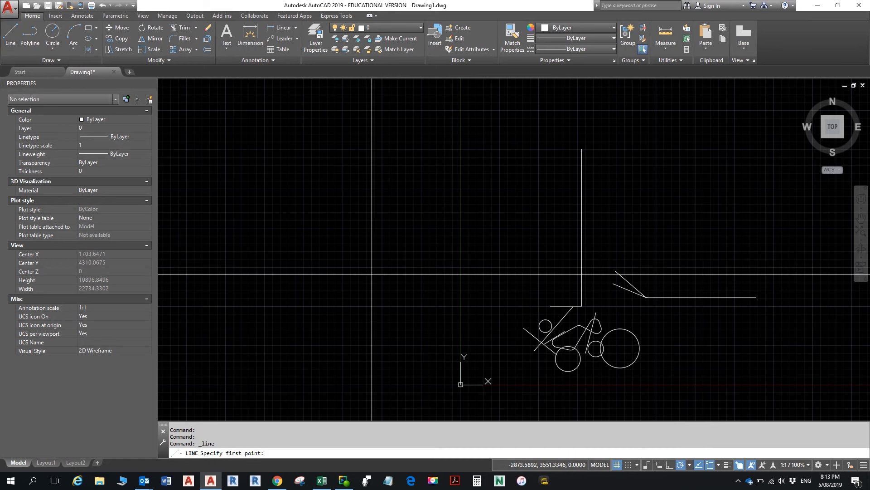
click(365, 280)
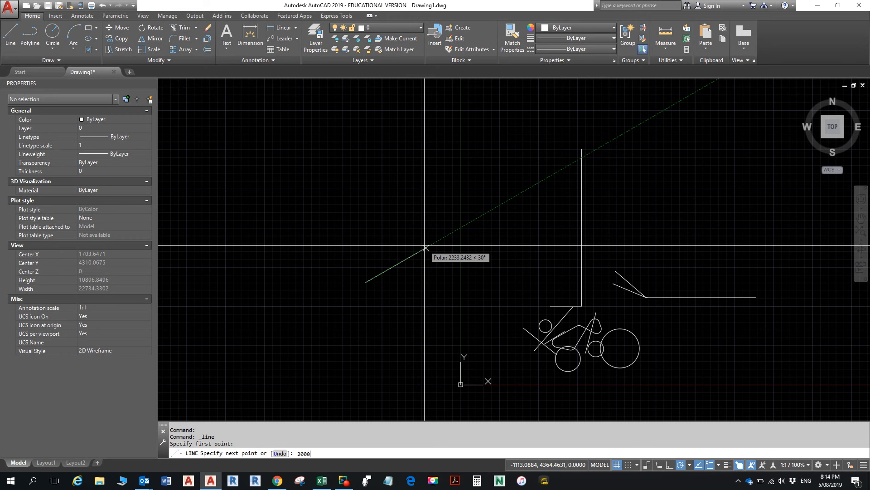
key(Return)
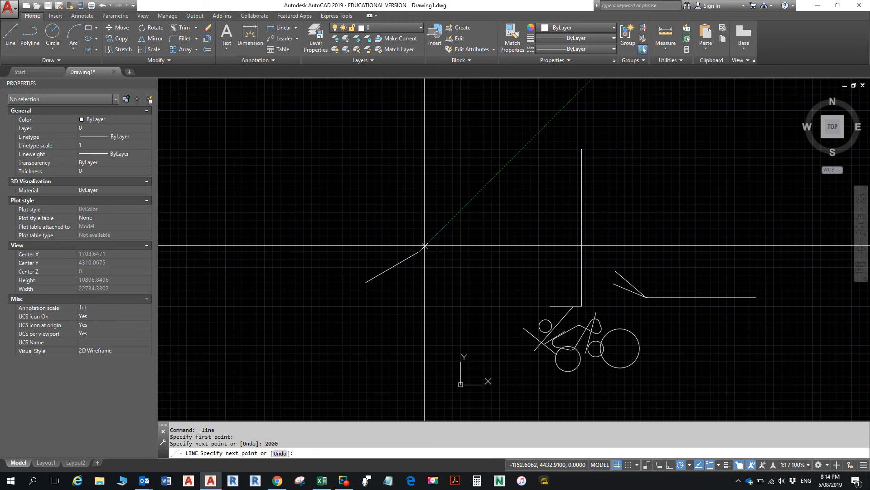
Step: Turn on dynamic input, add a 2000-long segment along the 150° polar path, and end the line
click(658, 465)
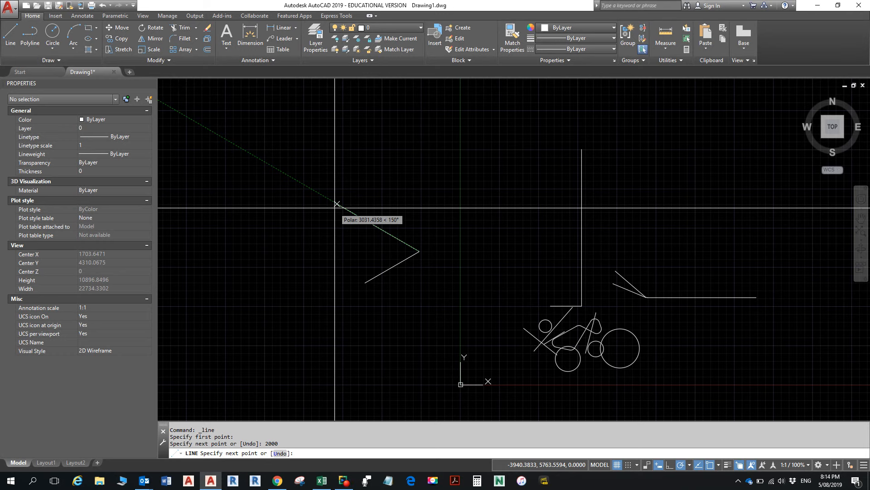
text(2000)
key(Return)
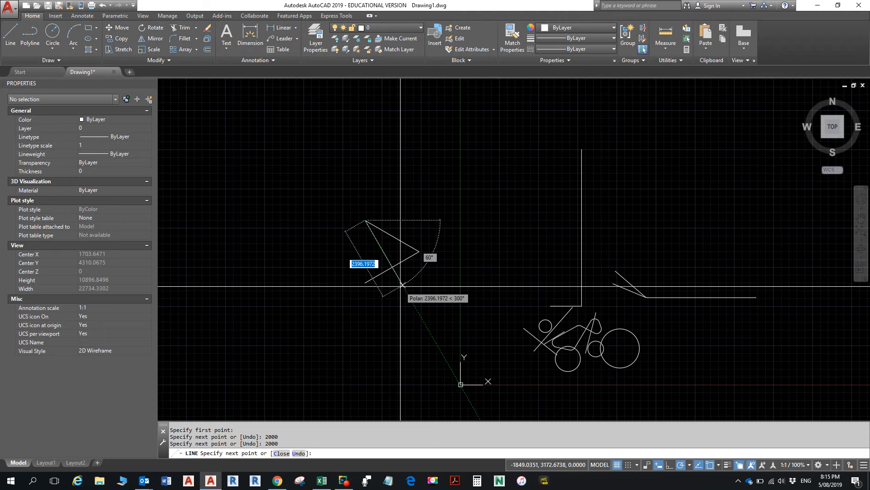
key(Escape)
Step: Switch to the course page in Chrome and look through it down to the Editing Tools: Move, Copy & Stretch section
key(alt+Tab)
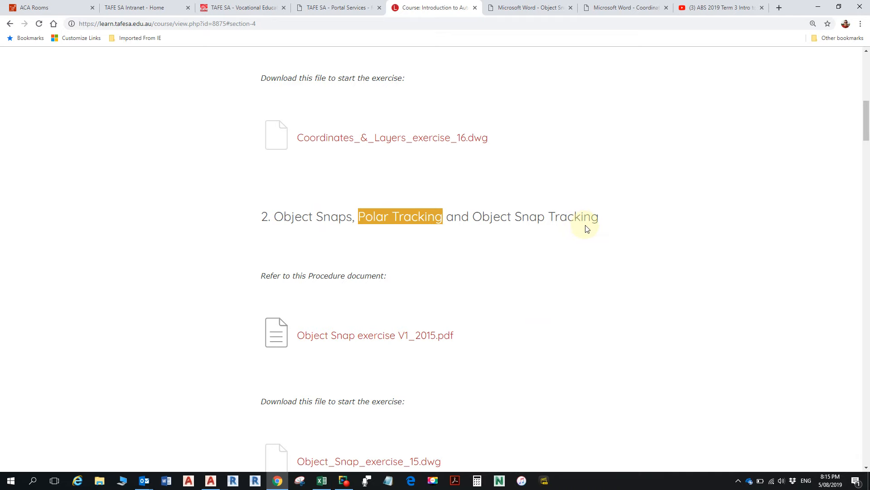
scroll(572, 254, down, 4)
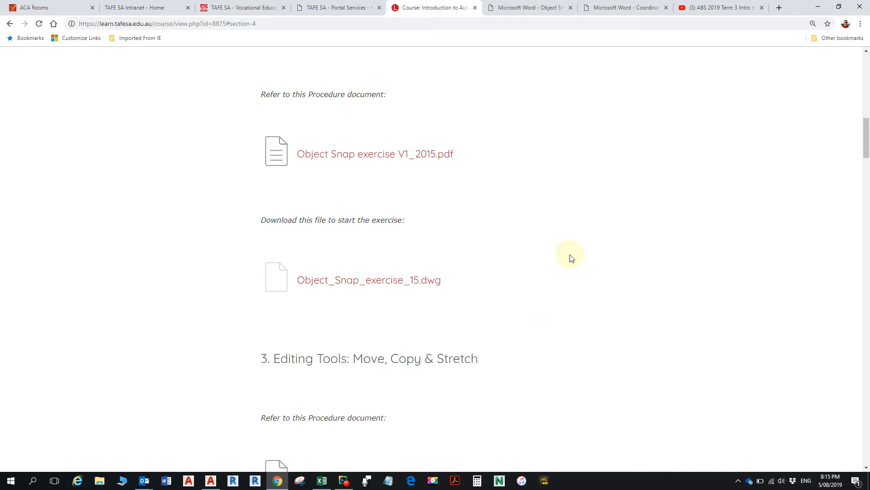
scroll(572, 258, down, 3)
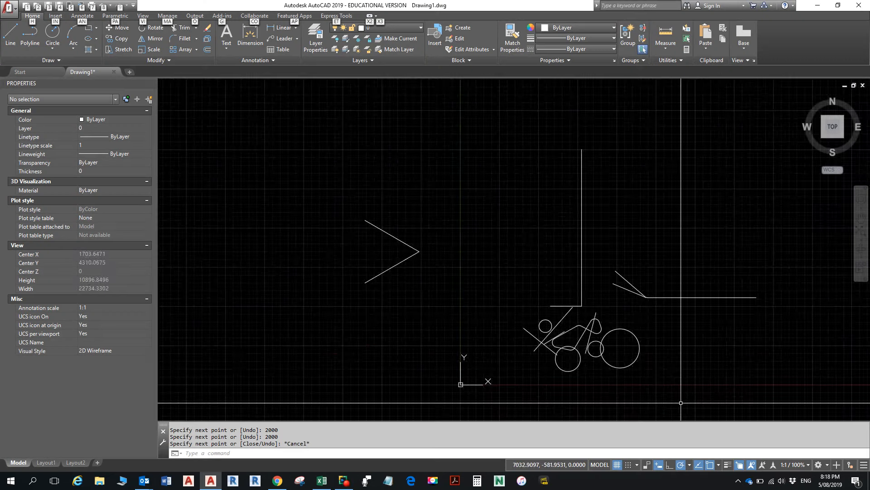
Step: Switch back to AutoCAD and draw a short horizontal line between the V-shaped lines and the tall vertical line
scroll(680, 402, up, 3)
middle_drag(586, 259, 629, 320)
scroll(521, 204, down, 2)
middle_drag(523, 208, 543, 286)
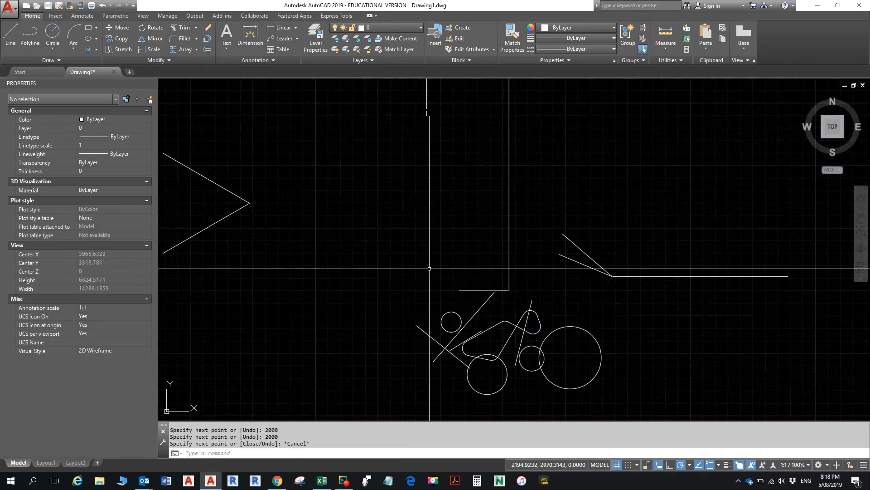
scroll(494, 293, down, 2)
middle_drag(490, 287, 506, 282)
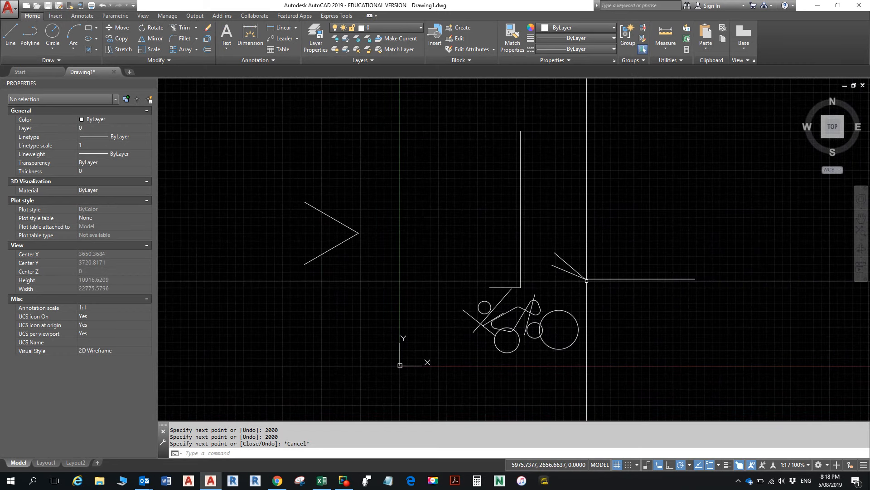
click(18, 35)
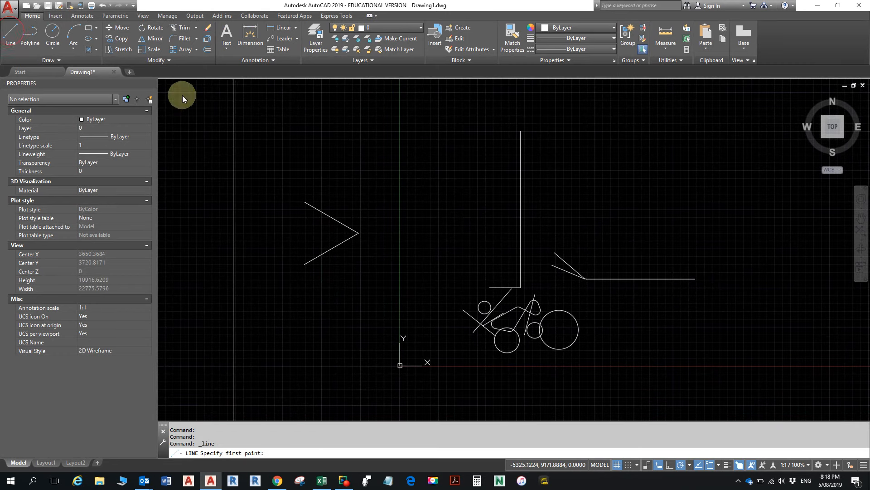
click(418, 230)
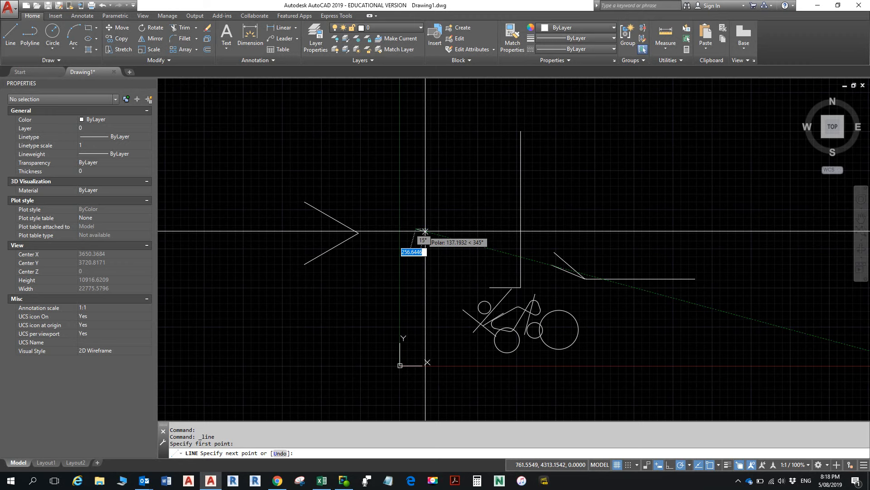
click(476, 229)
key(Escape)
Step: Draw a second horizontal line of matching length about 1200 below the first one, aligned with its ends
key(Return)
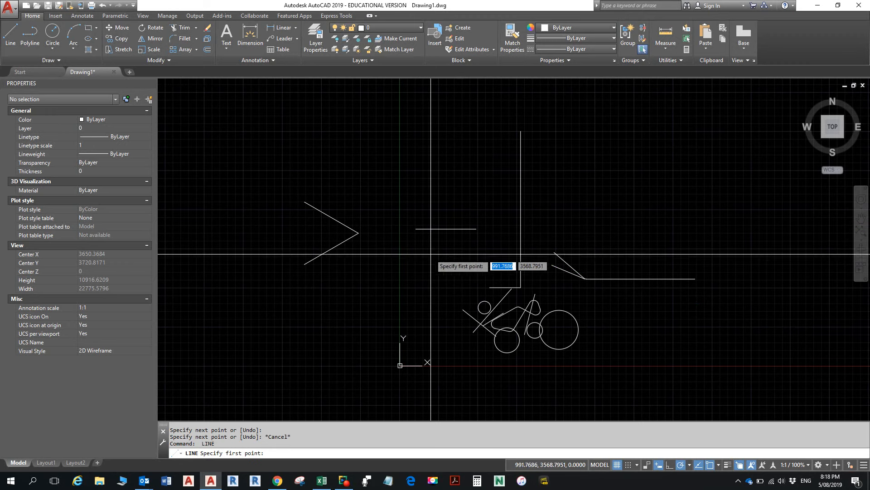
click(416, 266)
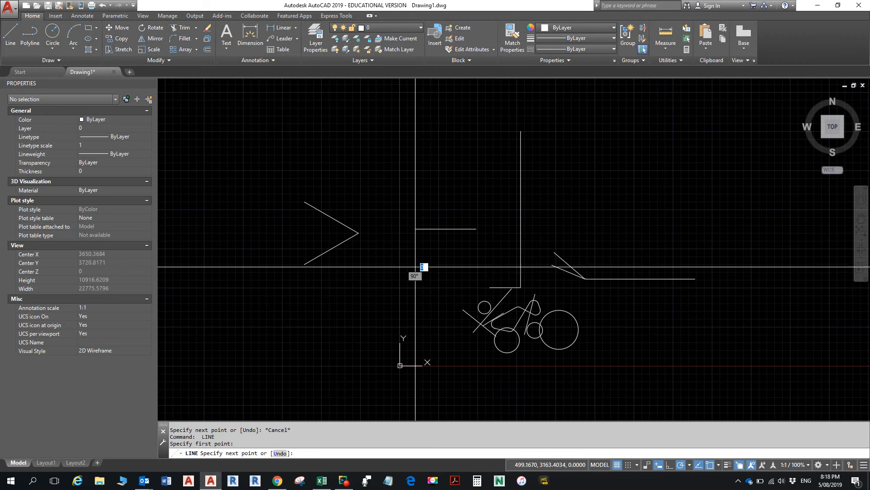
click(475, 267)
key(Escape)
key(Escape)
Step: Measure the distance between the left endpoints of the two parallel horizontal lines
scroll(437, 265, up, 4)
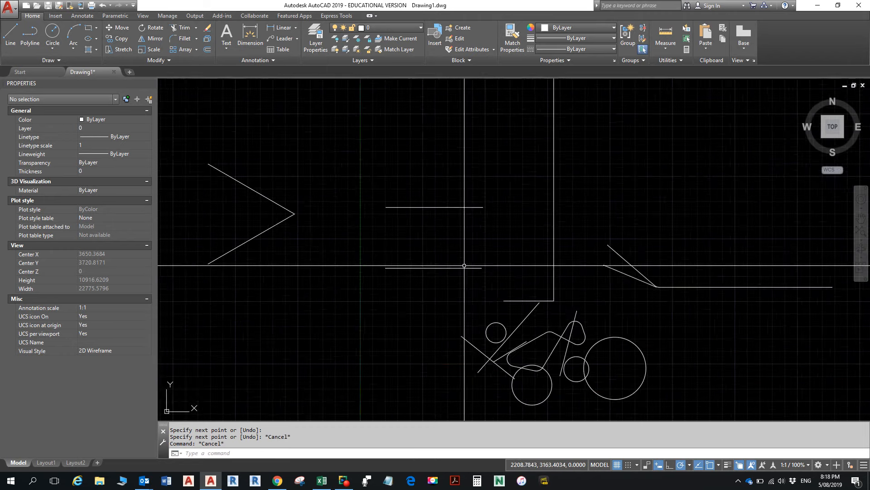
click(663, 34)
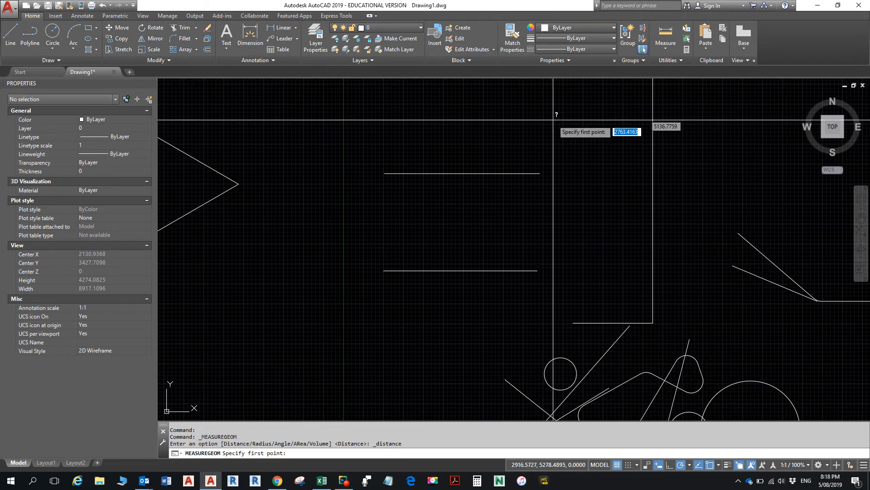
click(384, 173)
click(384, 270)
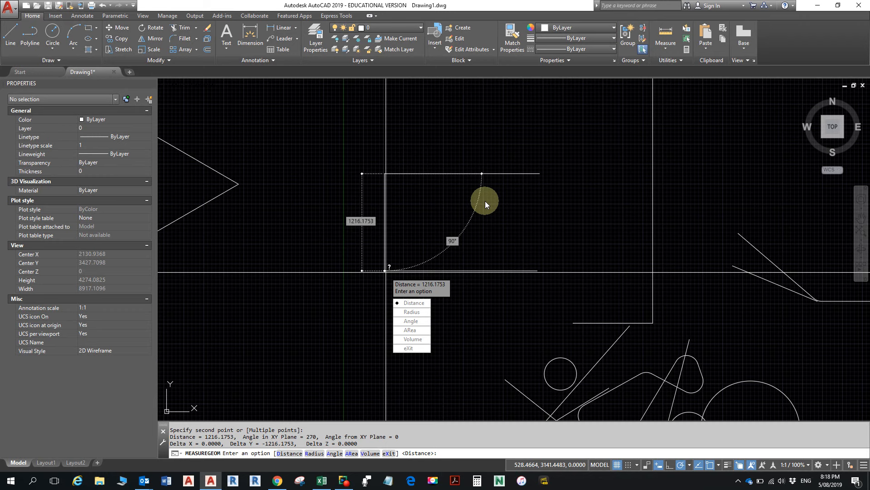
key(Escape)
key(Escape)
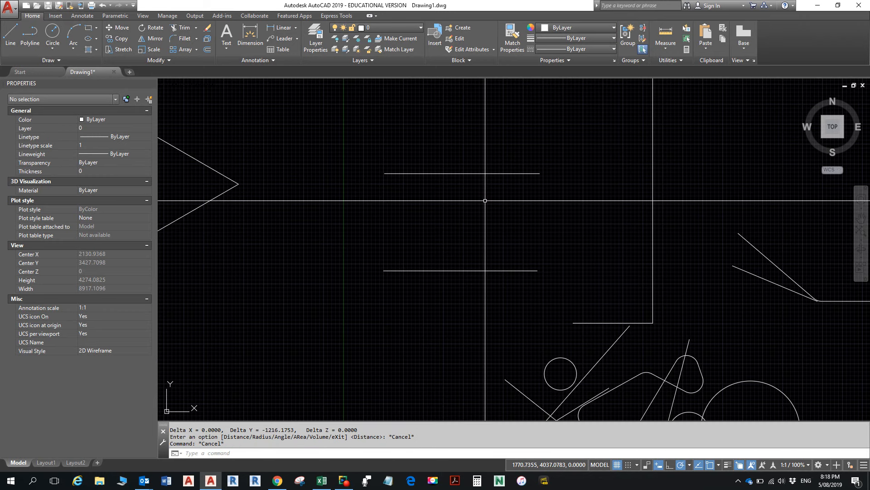
Step: Fillet the left ends of the two parallel lines, keeping the radius setting at 150
text(f)
key(Return)
text(r)
key(Return)
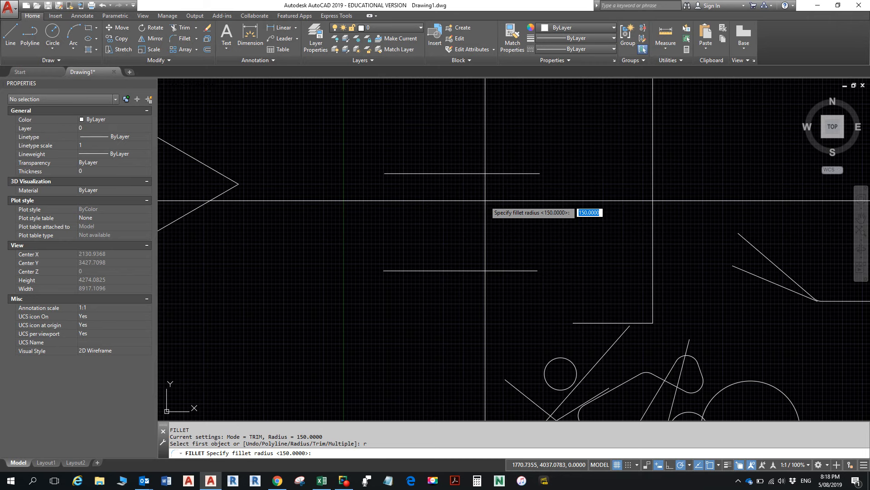
key(Return)
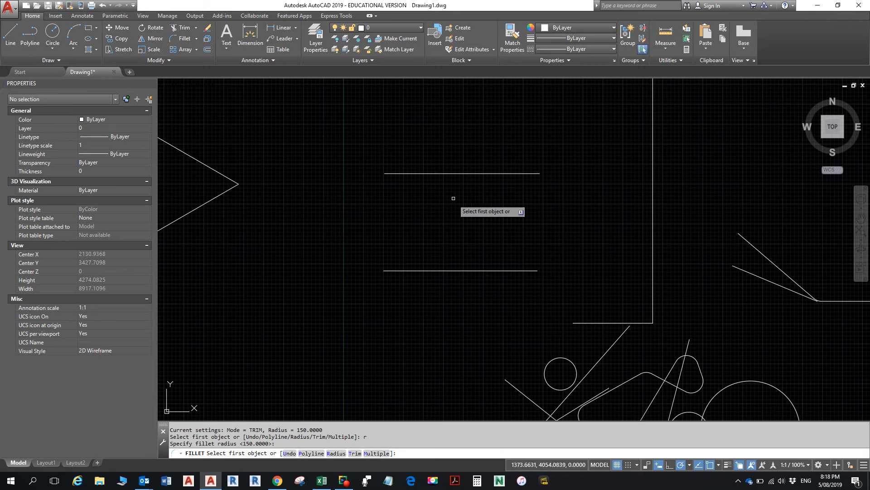
click(443, 172)
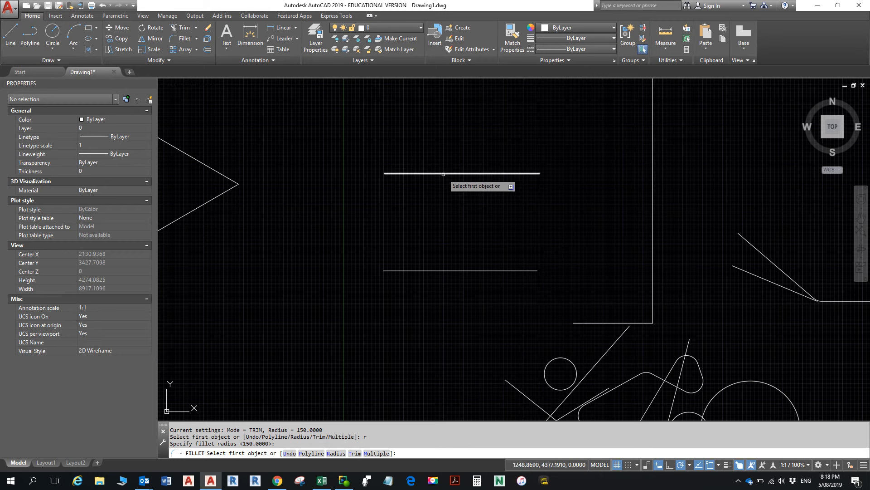
click(410, 271)
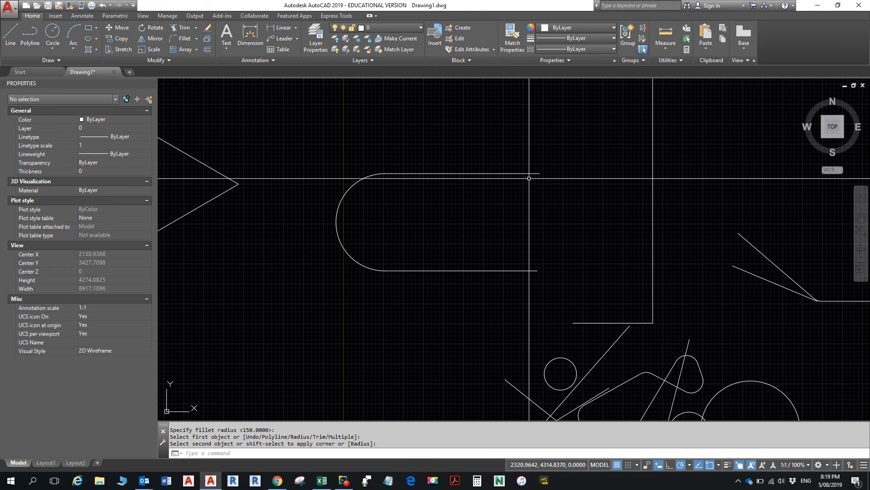
Step: Fillet the right ends of the two parallel lines with the radius set to 6000, closing the slot shape
key(Escape)
key(Return)
text(r)
key(Return)
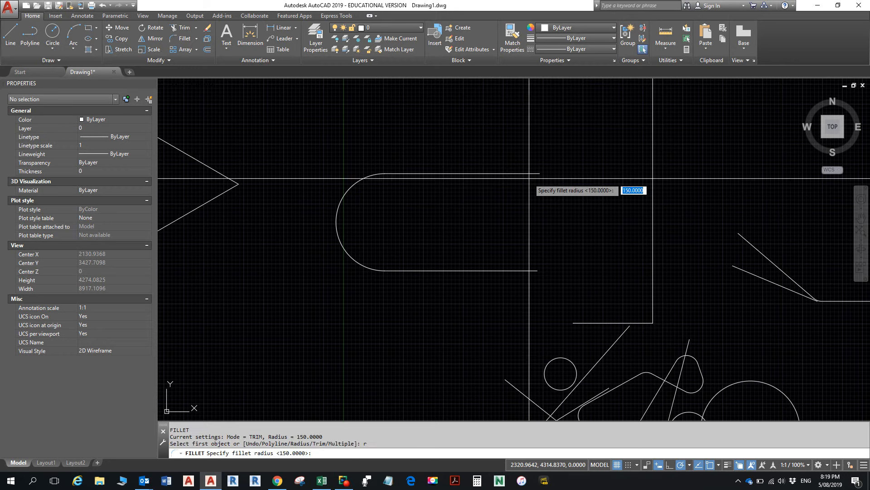
text(6000)
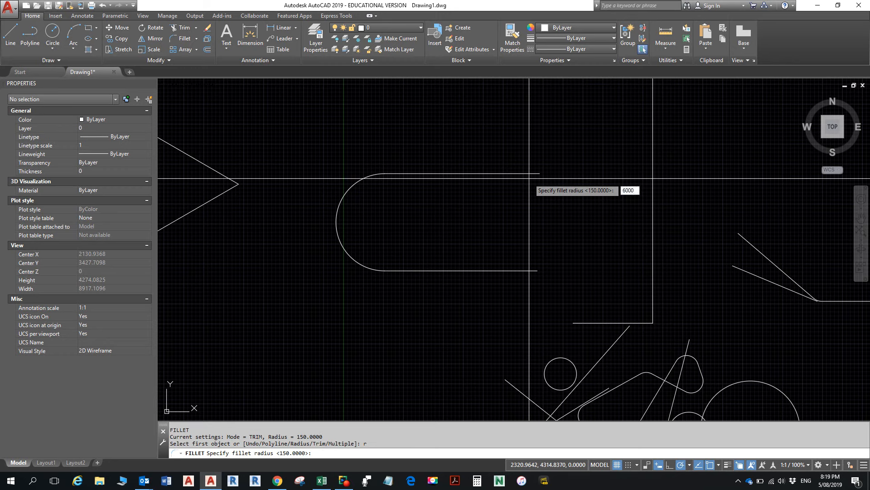
key(Return)
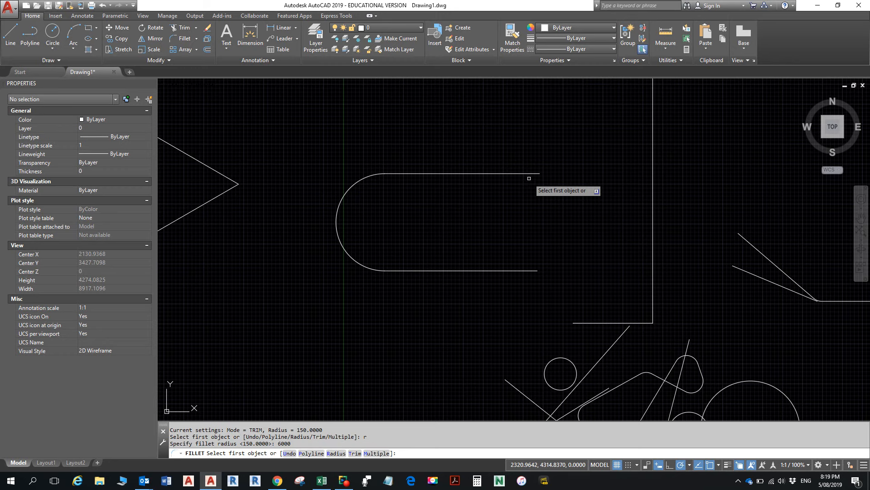
click(527, 174)
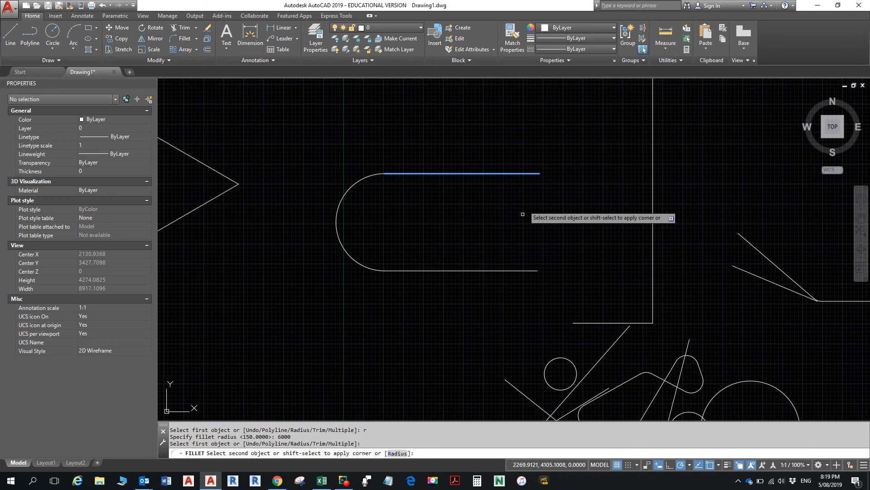
click(526, 271)
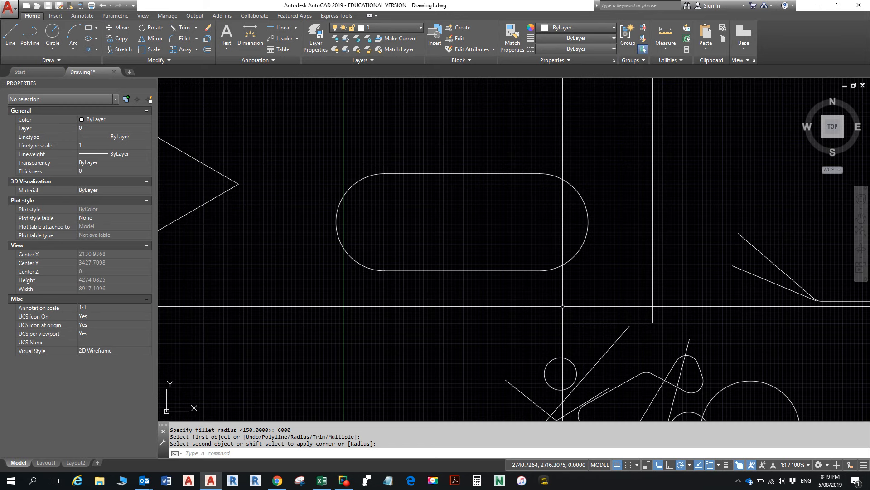
Step: Switch to the course page in Chrome and review the Move, Copy & Stretch exercise section
scroll(560, 285, down, 4)
middle_drag(560, 257, 525, 223)
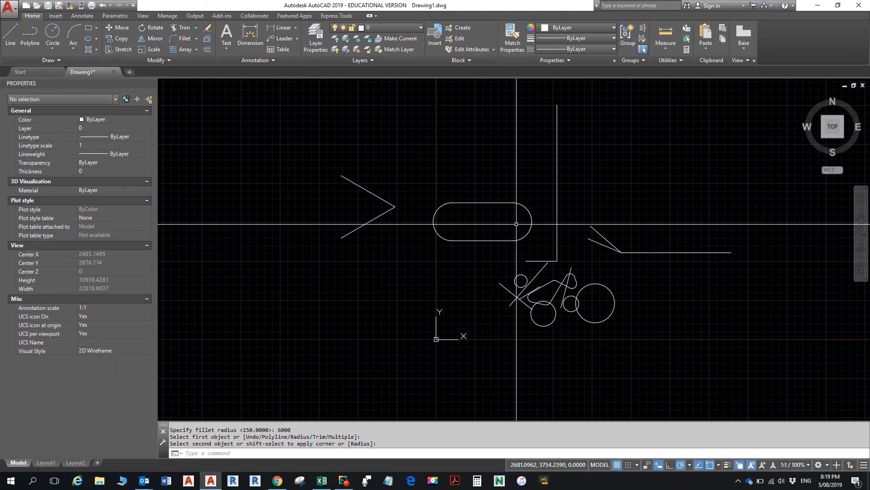
click(278, 481)
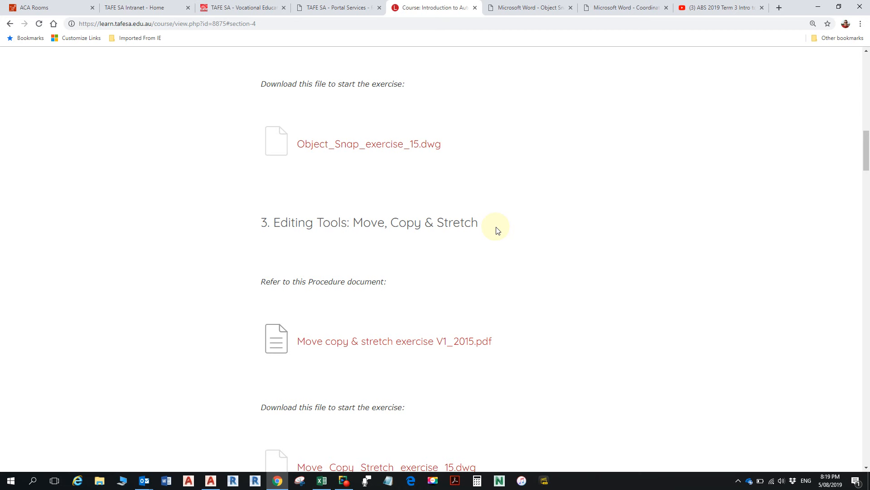
Step: Switch back to AutoCAD and select the large circle to examine its quadrant and center grips
key(alt+Tab)
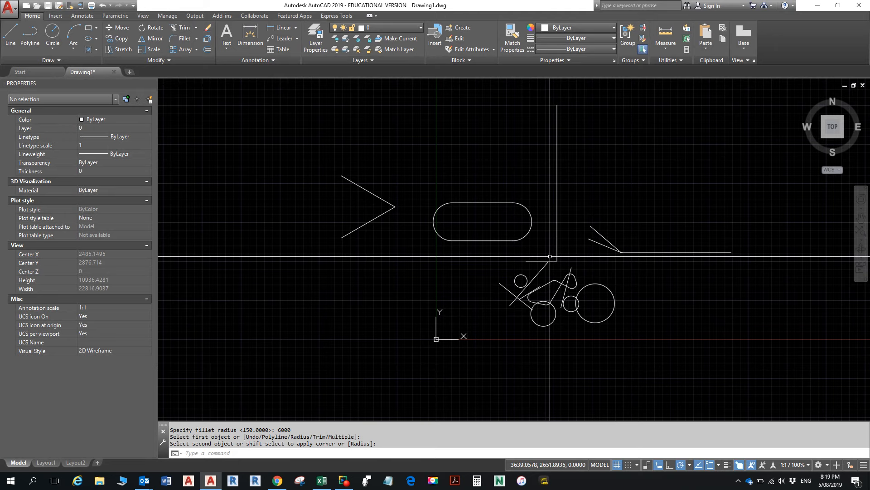
scroll(563, 305, up, 4)
middle_drag(527, 270, 470, 242)
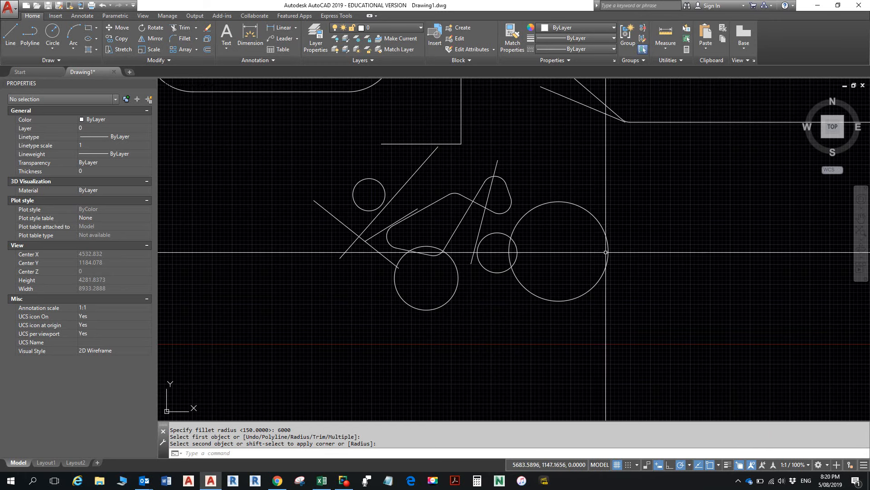
click(579, 206)
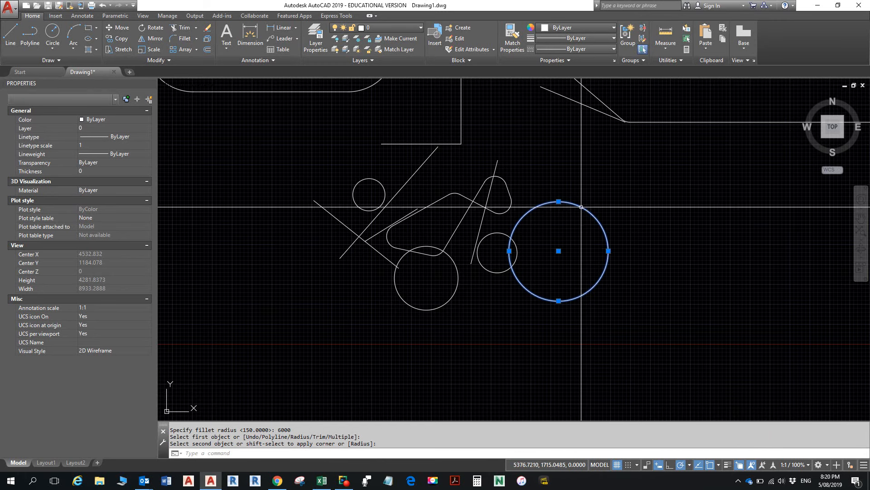
scroll(591, 251, up, 4)
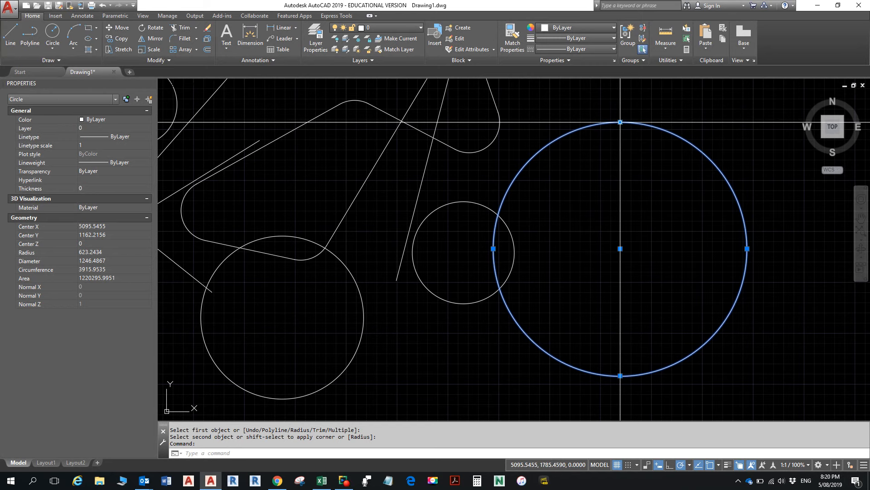
Step: Review which running object snap modes are enabled while a line is being started, leaving the command without drawing
click(16, 35)
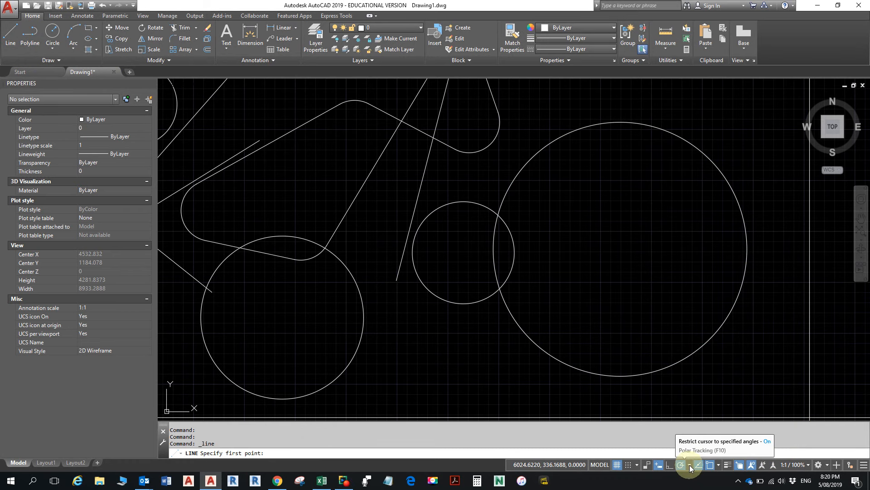
click(720, 464)
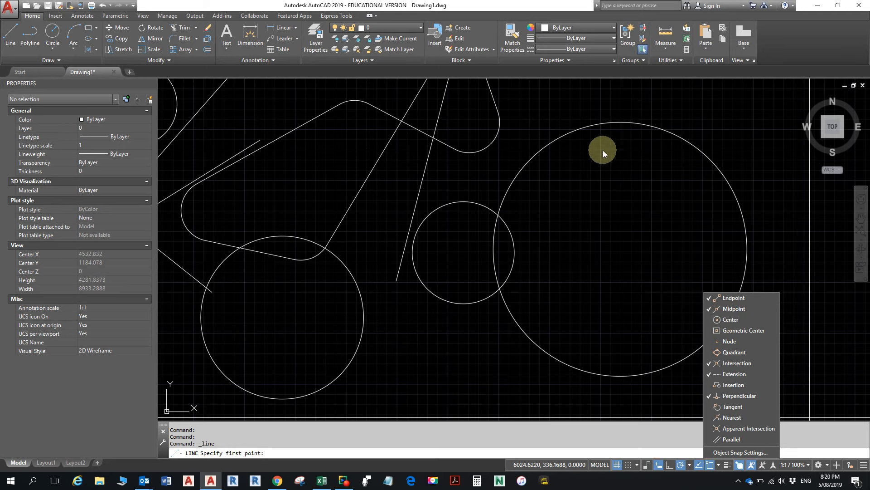
click(621, 119)
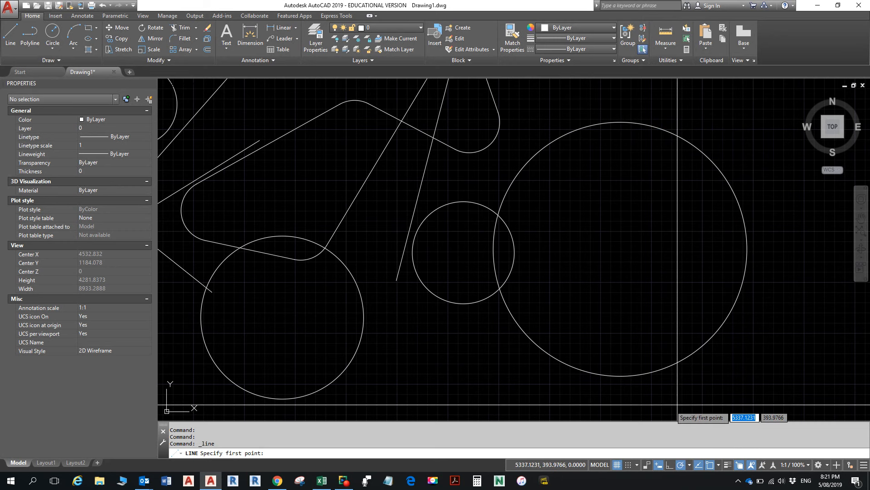
click(690, 465)
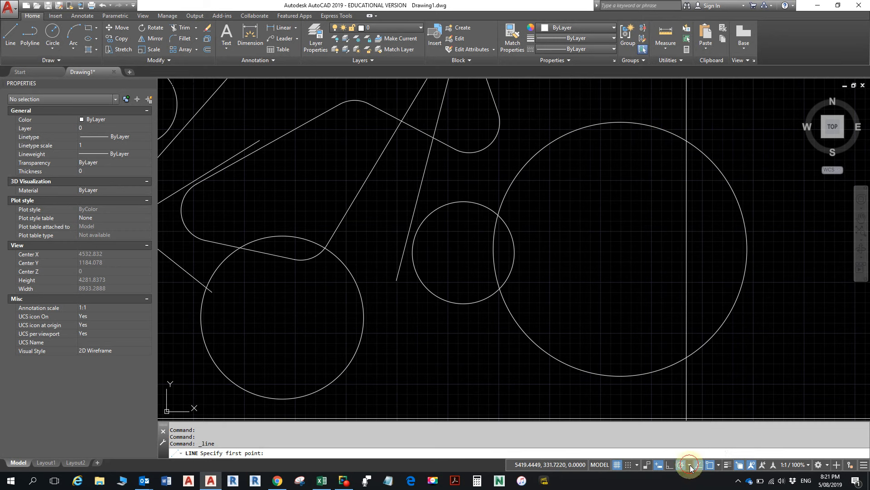
click(718, 464)
click(718, 463)
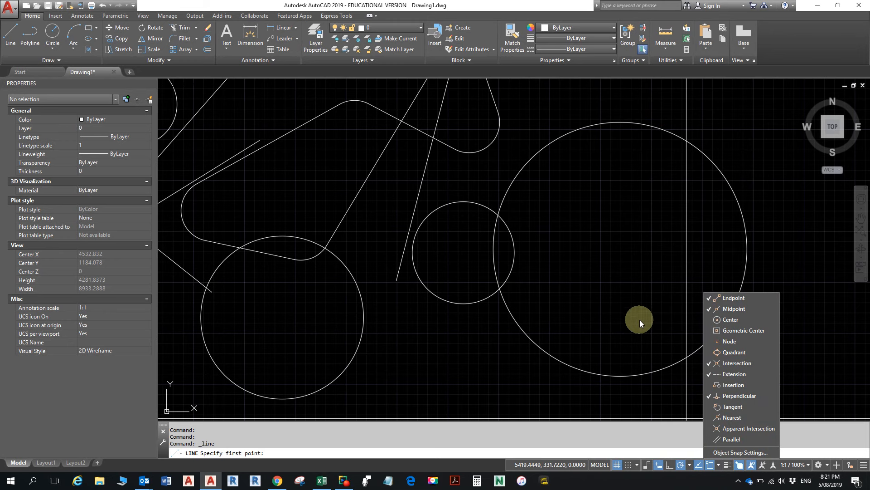
key(Escape)
click(749, 213)
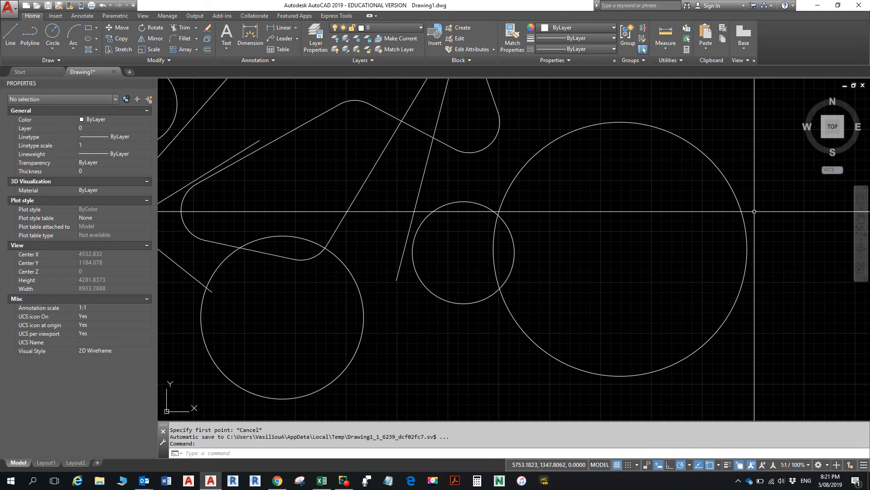
scroll(647, 287, down, 2)
middle_drag(647, 286, 596, 294)
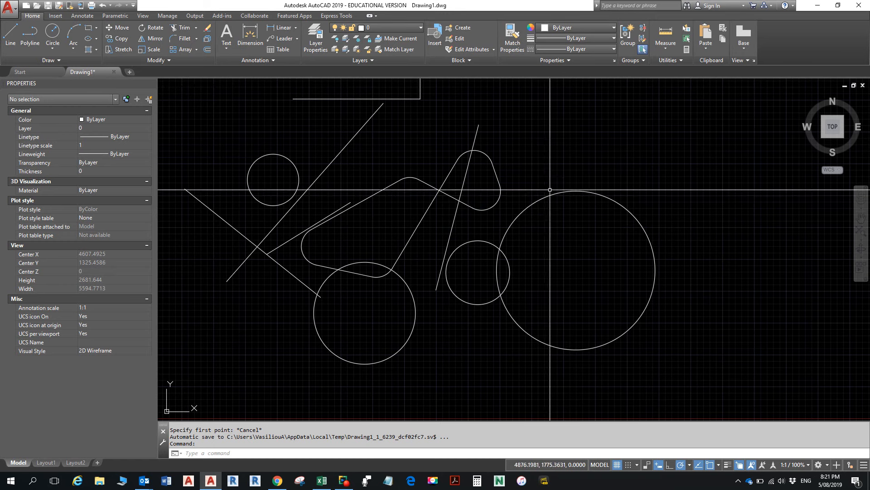
shift+right_click(573, 159)
click(586, 159)
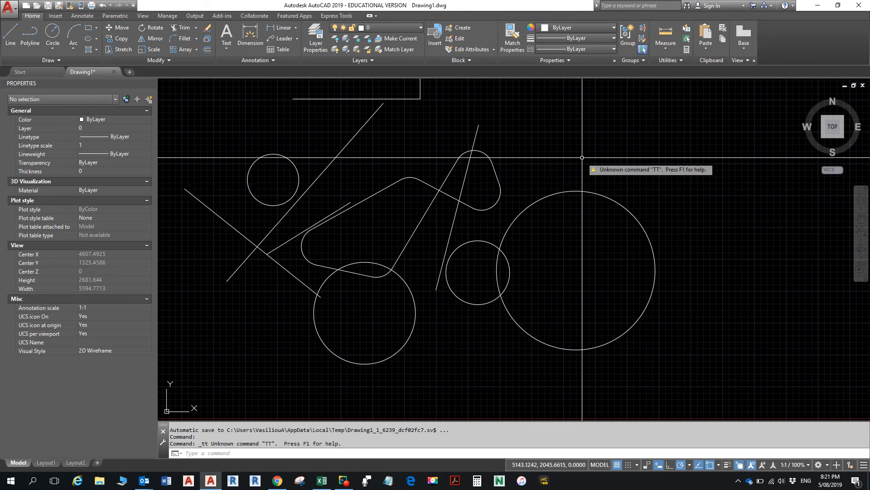
key(Escape)
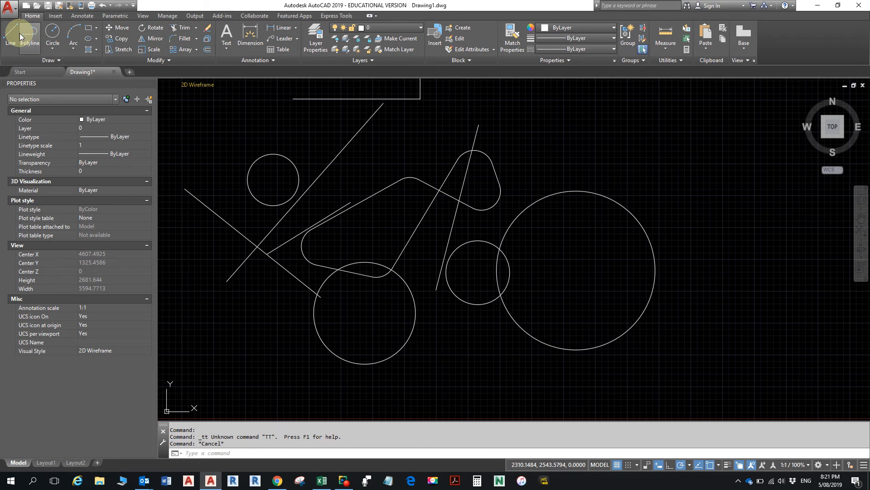
click(21, 36)
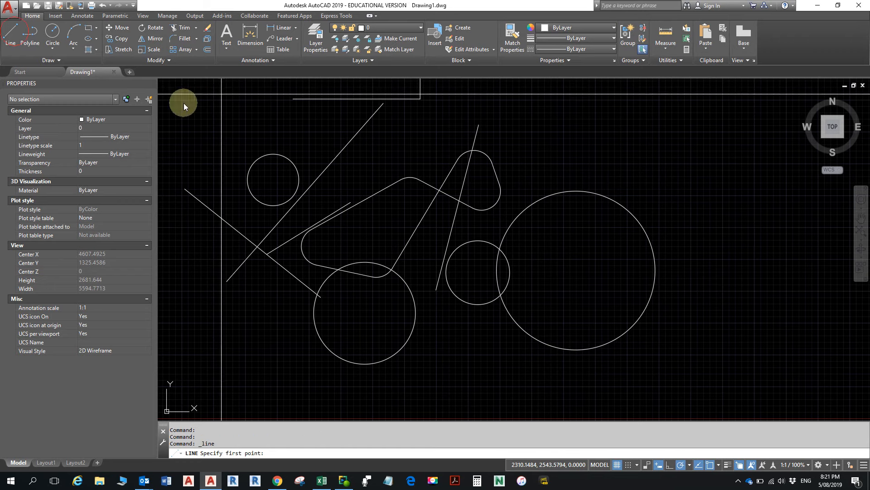
shift+right_click(609, 161)
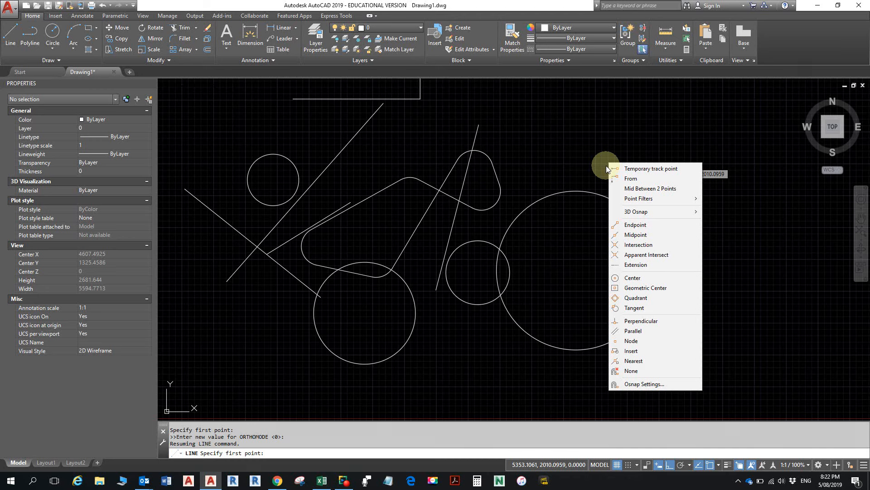
key(Escape)
Step: Try to apply a one-time Quadrant object snap with no drawing command running
shift+right_click(610, 174)
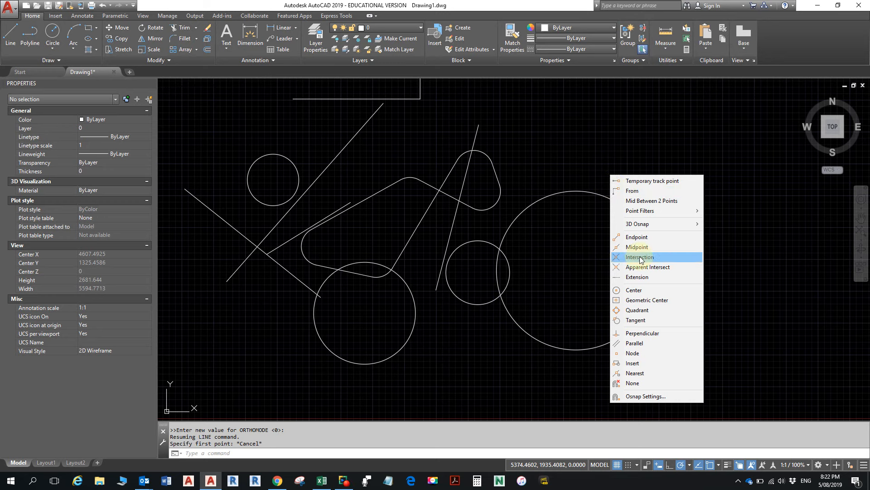
click(638, 310)
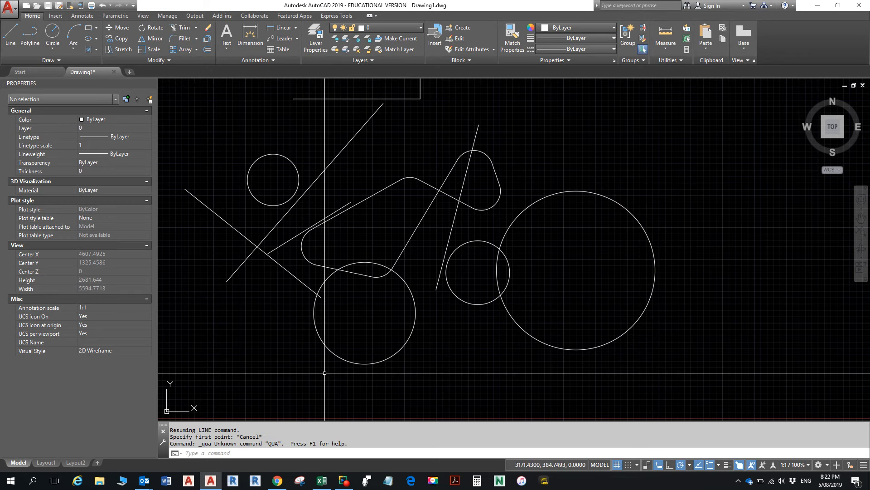
drag(197, 444, 350, 442)
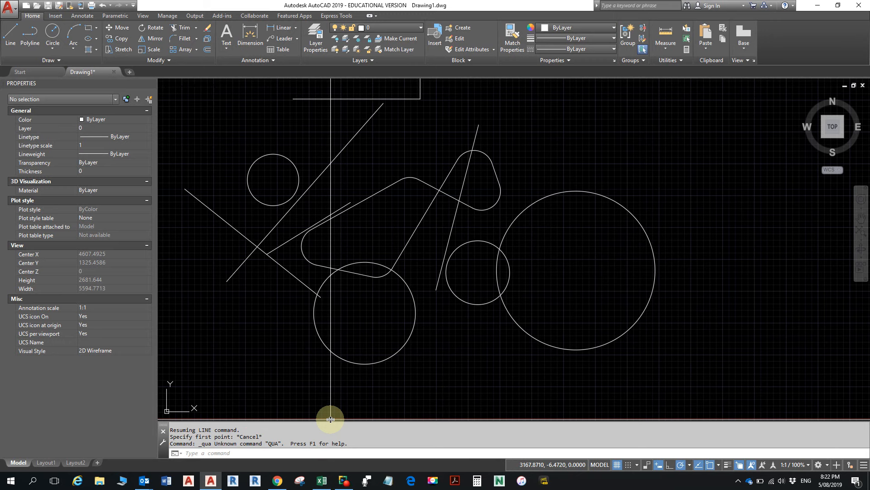
key(Escape)
key(Escape)
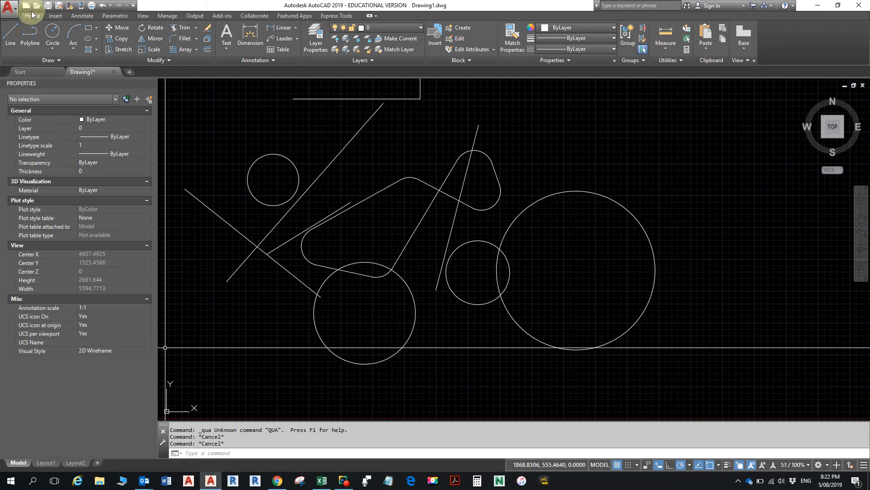
Step: Draw a line from the large circle's top quadrant, using a one-time Quadrant snap, to a free point up and to the right
click(10, 33)
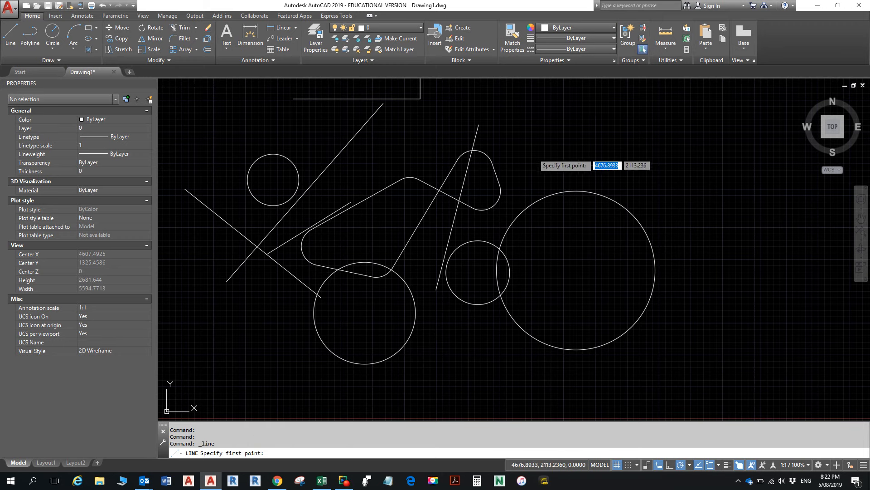
shift+right_click(603, 168)
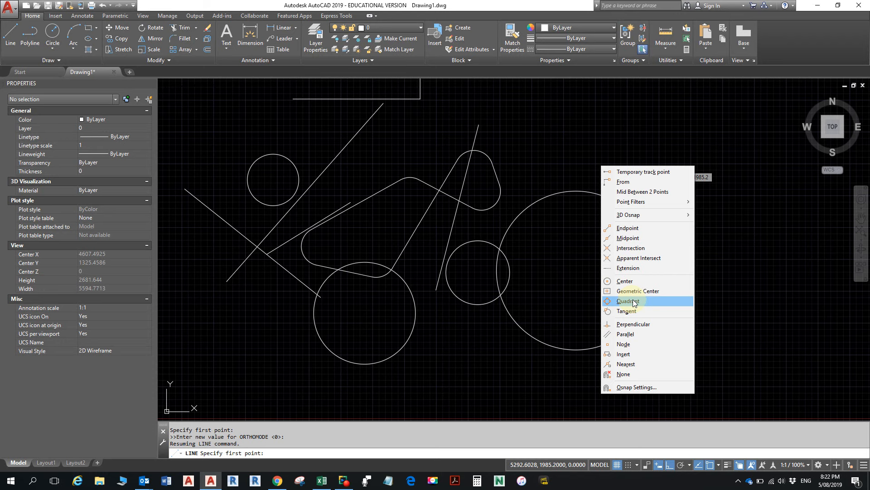
click(633, 301)
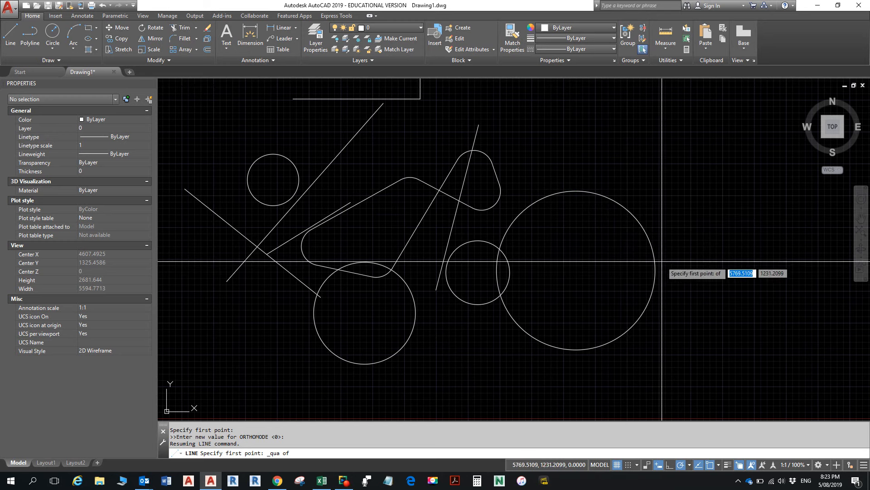
click(576, 191)
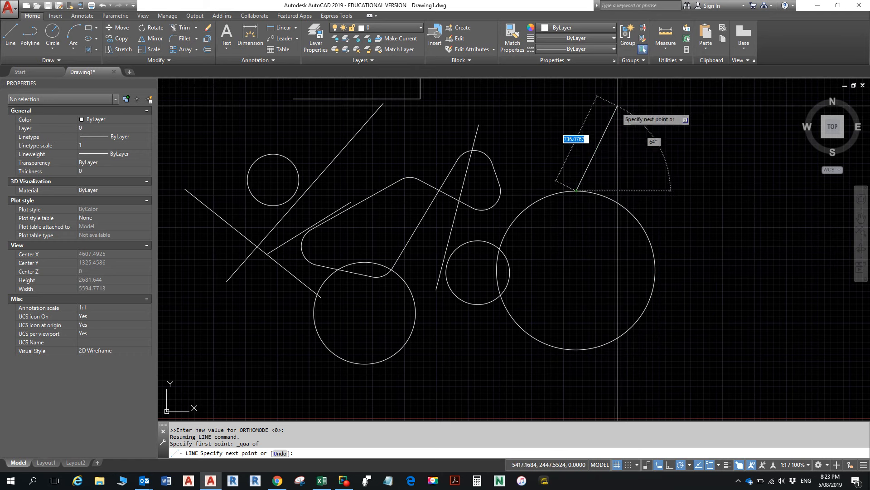
click(644, 110)
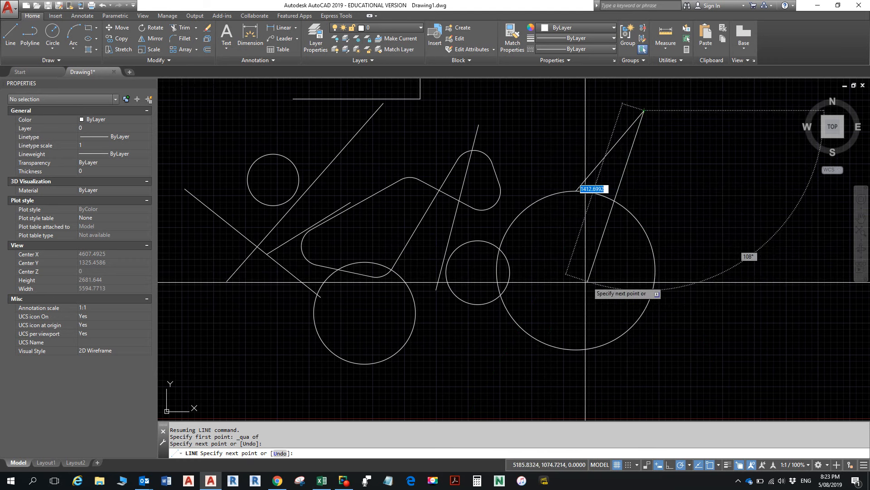
Step: Continue the line to the large circle's center with a one-time Center snap, and on to a free point outside the circle's lower right
shift+right_click(588, 243)
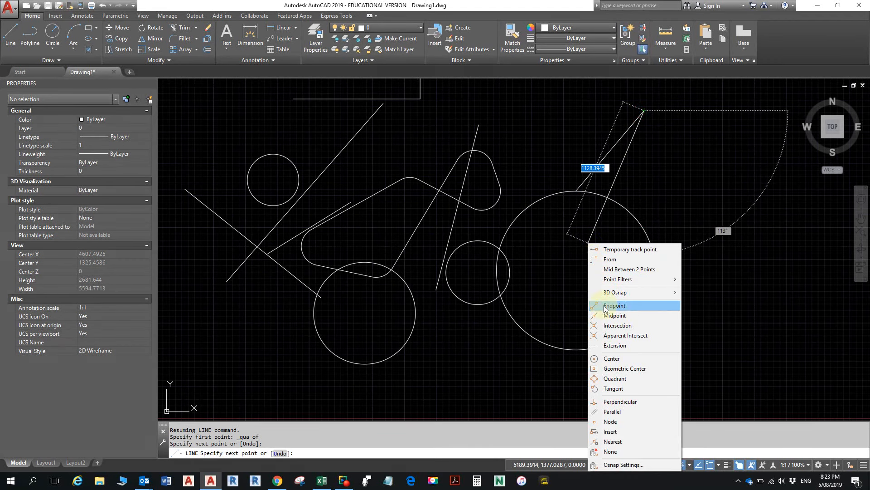
click(610, 358)
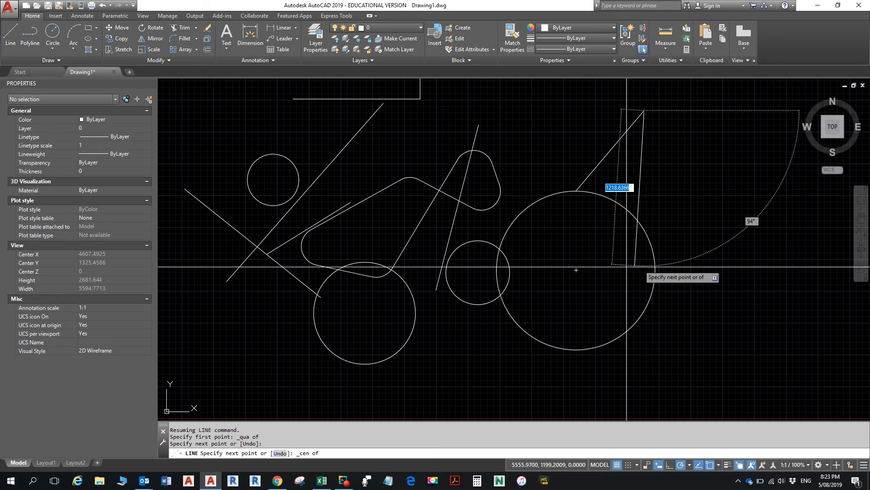
click(655, 265)
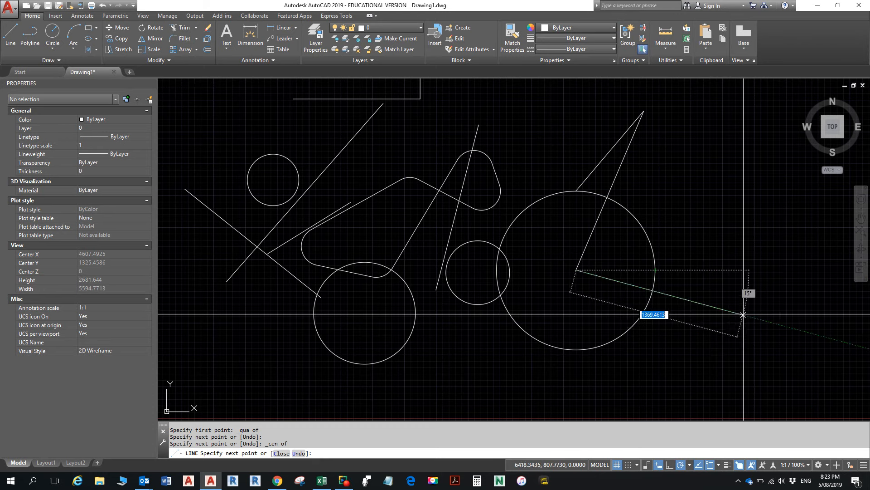
click(727, 352)
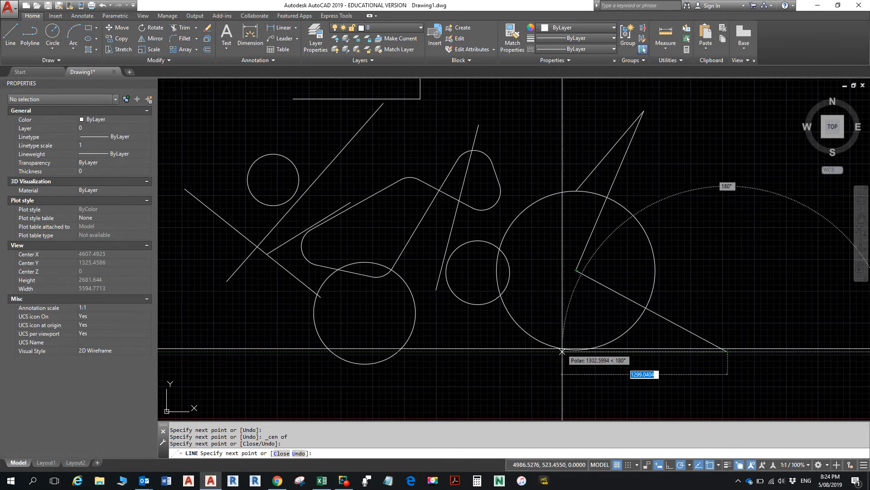
Step: Turn off Object Snap Tracking and Polar Tracking while the line is still in progress
click(700, 463)
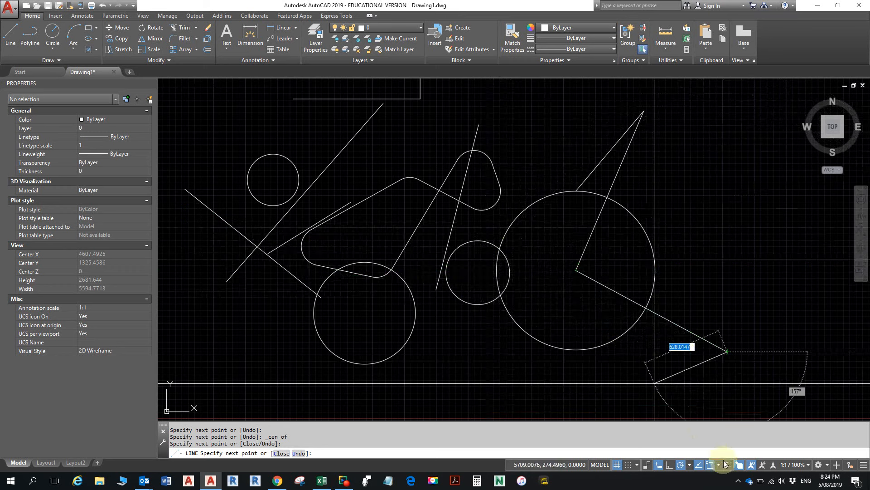
click(698, 465)
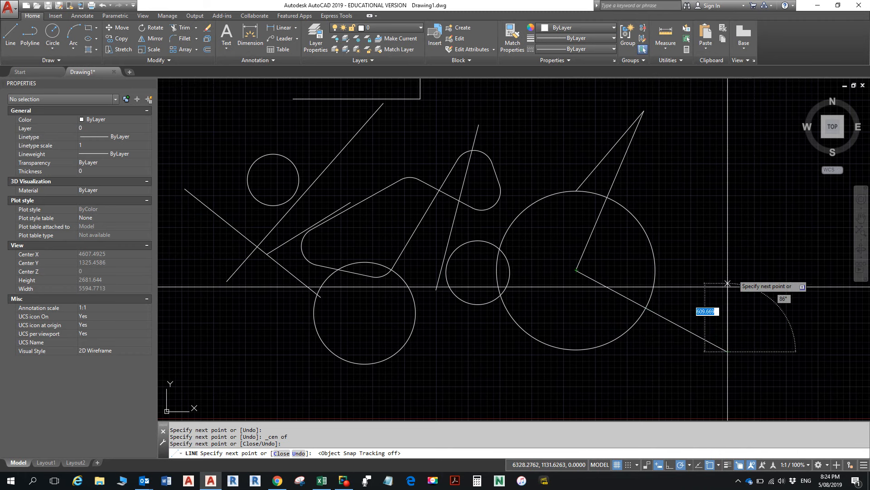
click(681, 465)
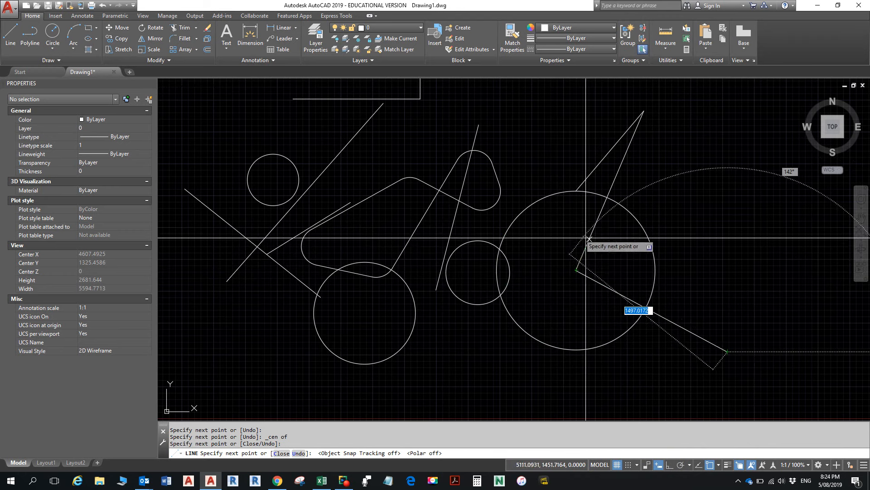
Step: Continue the line with a one-time Midpoint snap to the midpoint of the segment ending at the large circle's center, and finish it
shift+right_click(720, 210)
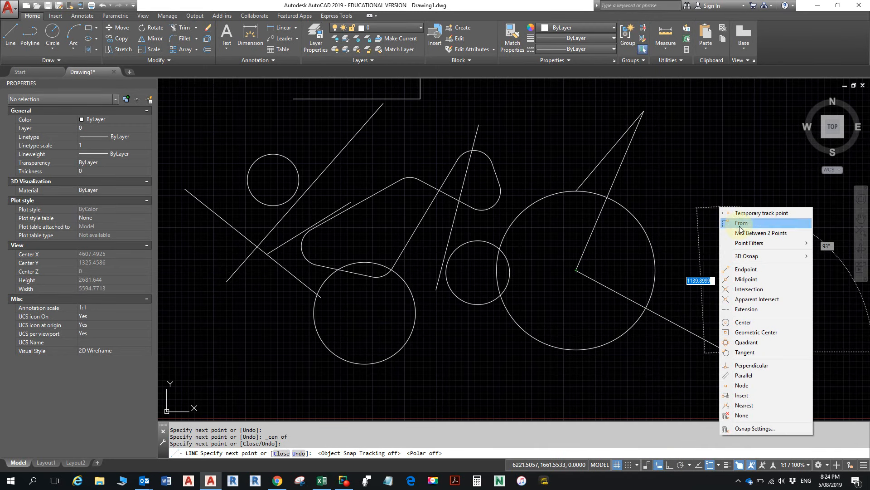
click(745, 270)
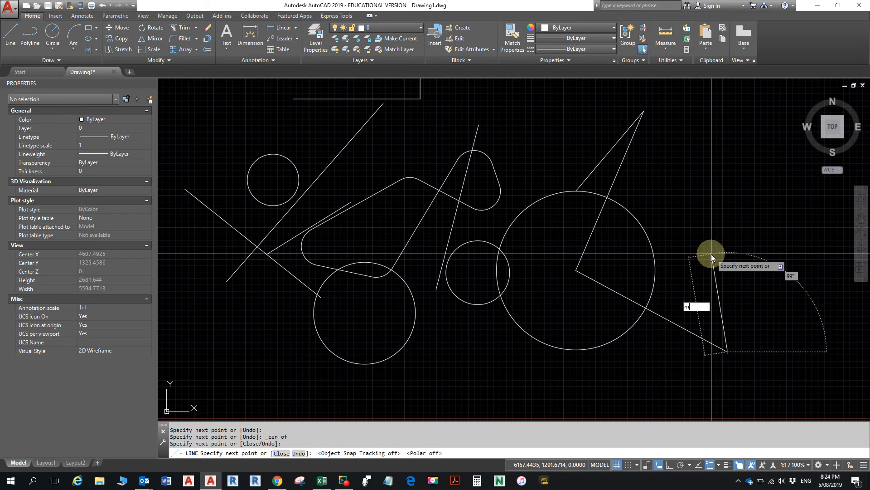
text(mid)
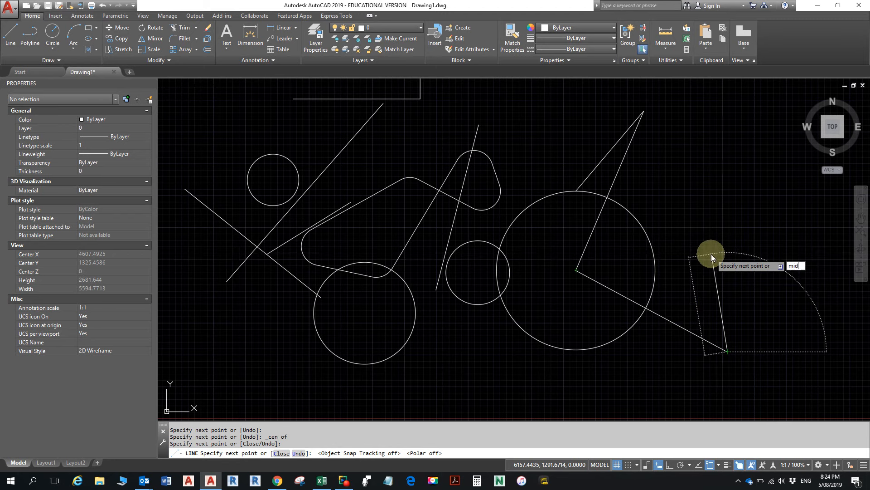
key(Return)
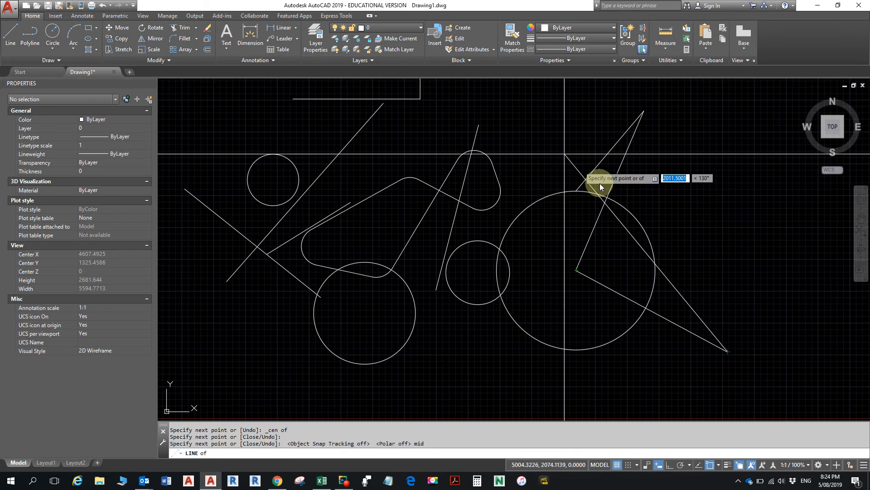
click(615, 183)
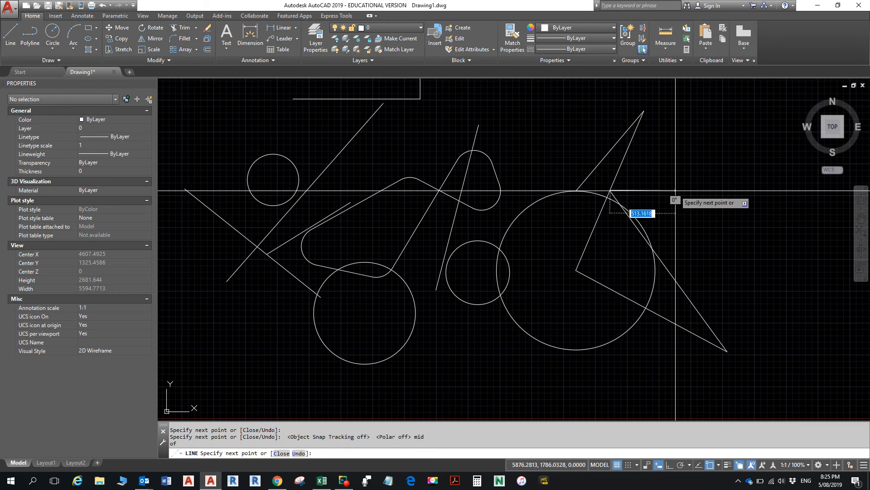
key(Return)
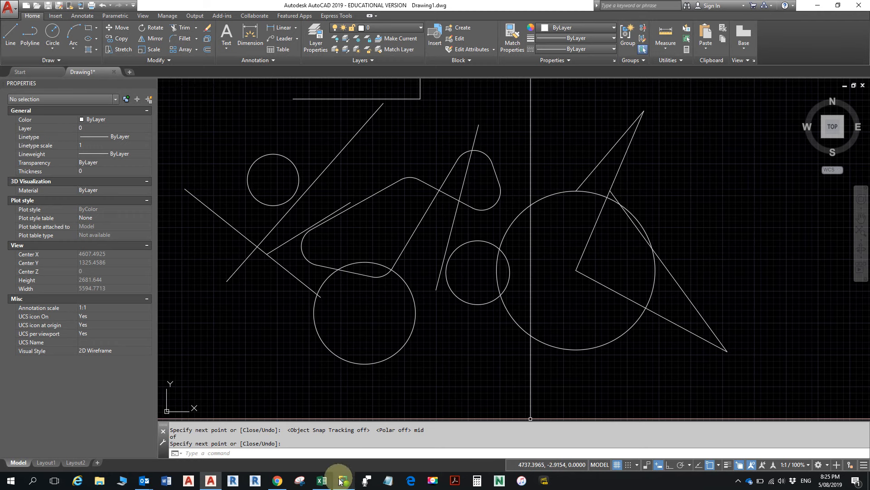
Step: Switch to Chrome, review the course page's practice exercises through Move, Copy & Stretch and Fillet, Offset & Chamfer, and return to AutoCAD
click(284, 482)
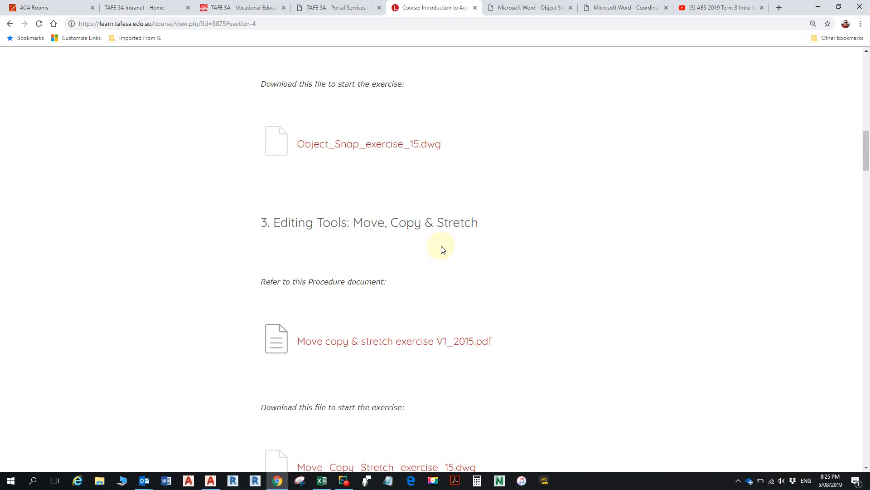
scroll(461, 334, down, 1)
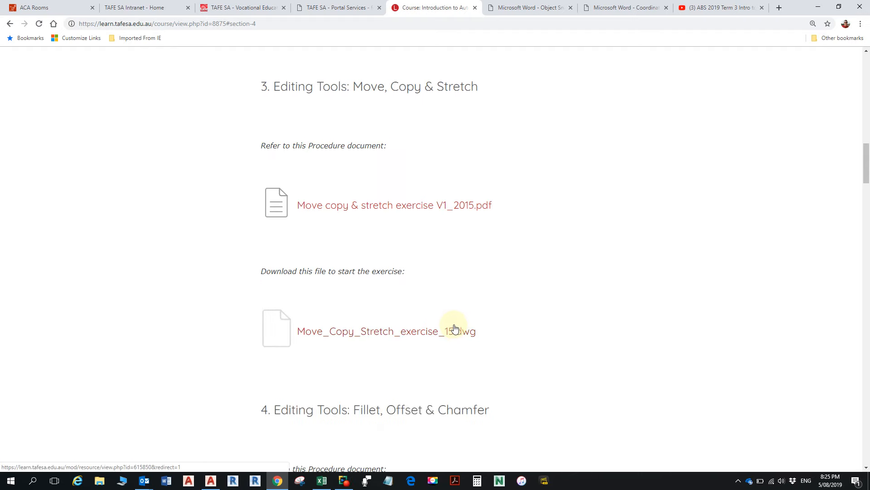
scroll(454, 331, down, 2)
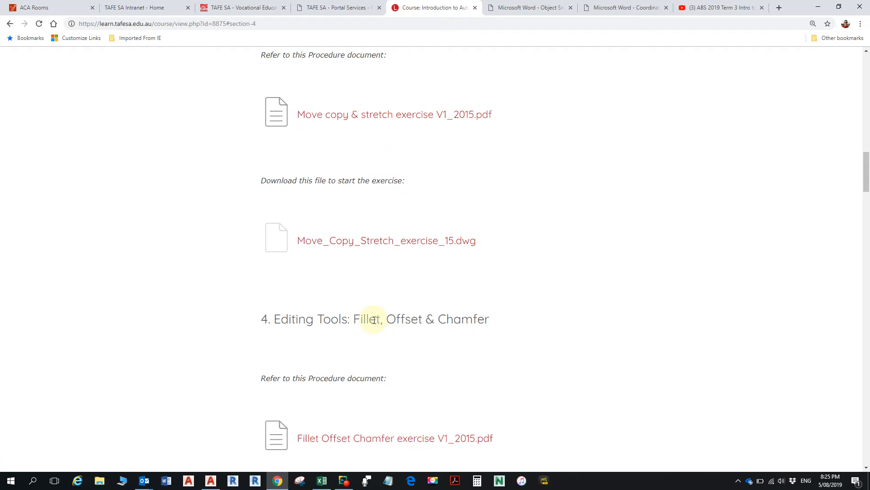
drag(389, 317, 424, 324)
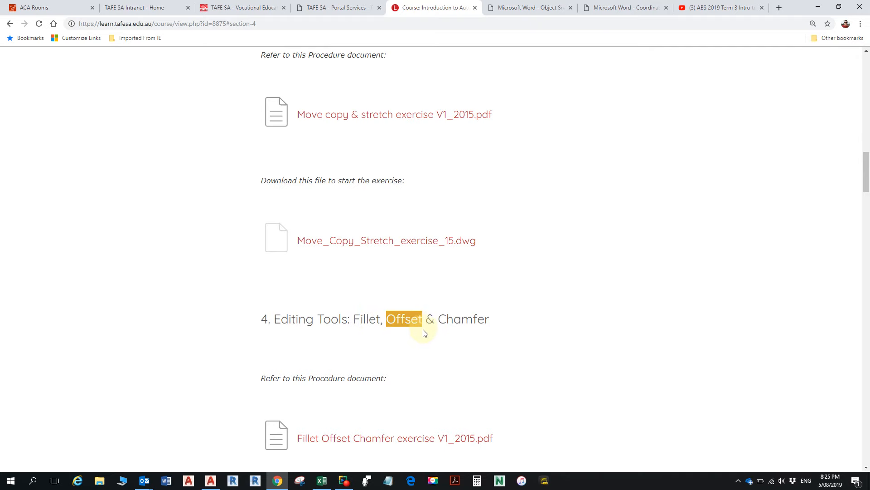
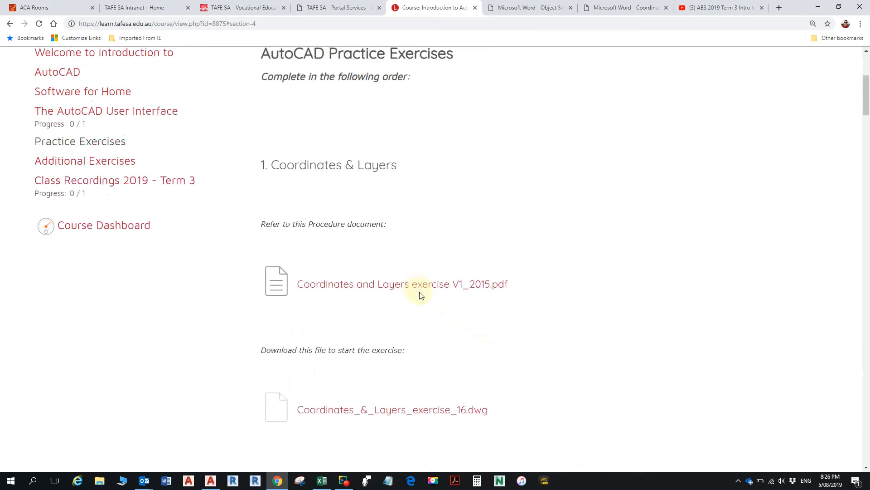
scroll(419, 293, down, 6)
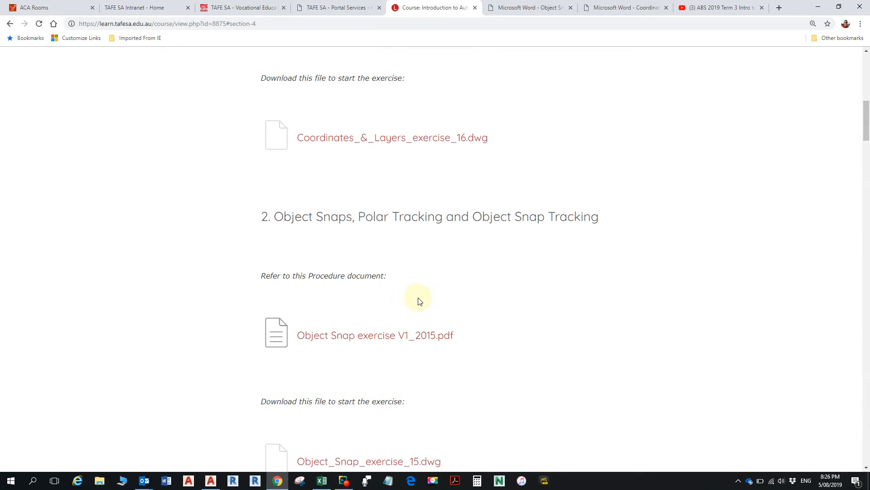
scroll(402, 344, down, 2)
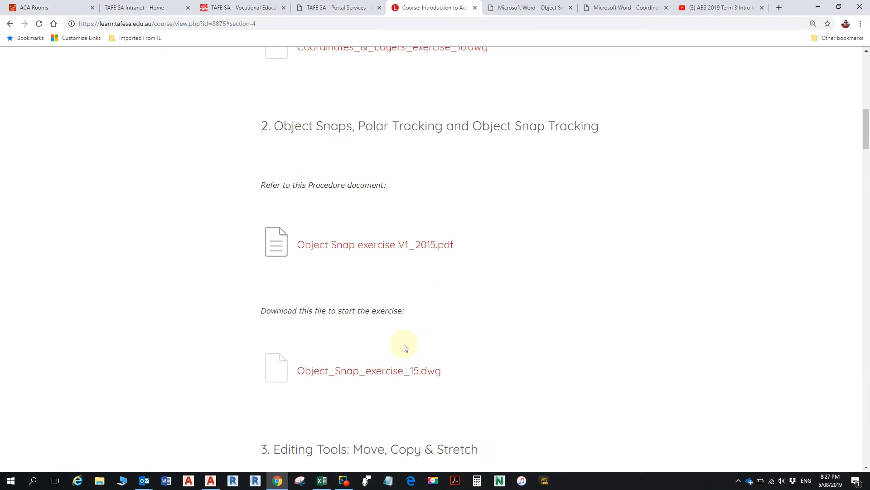
scroll(406, 333, down, 4)
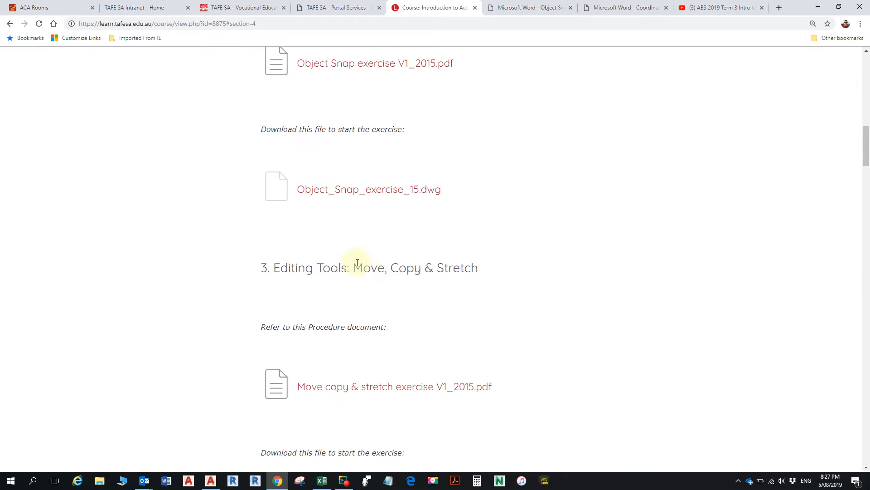
drag(354, 267, 461, 267)
scroll(401, 345, down, 2)
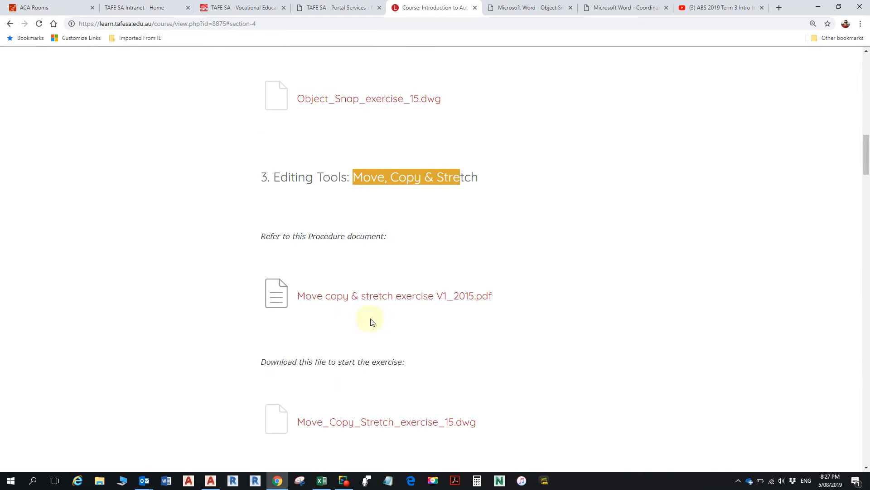
scroll(389, 301, down, 3)
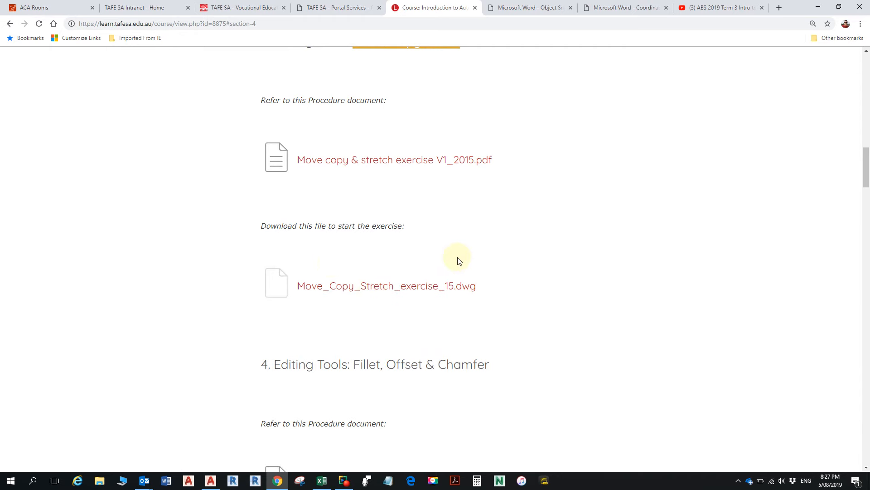
key(alt+Tab)
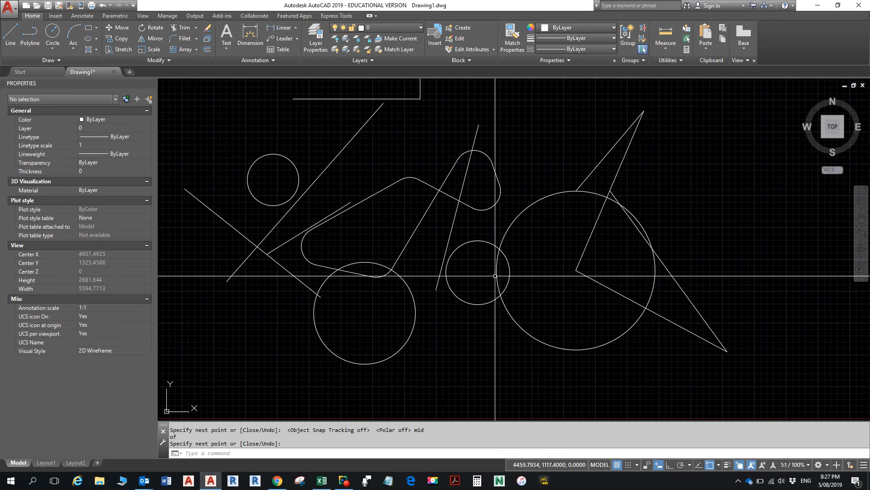
Step: Try to duplicate the small circle overlapping the large circle's edge with the Copy command (CO)
scroll(519, 298, down, 2)
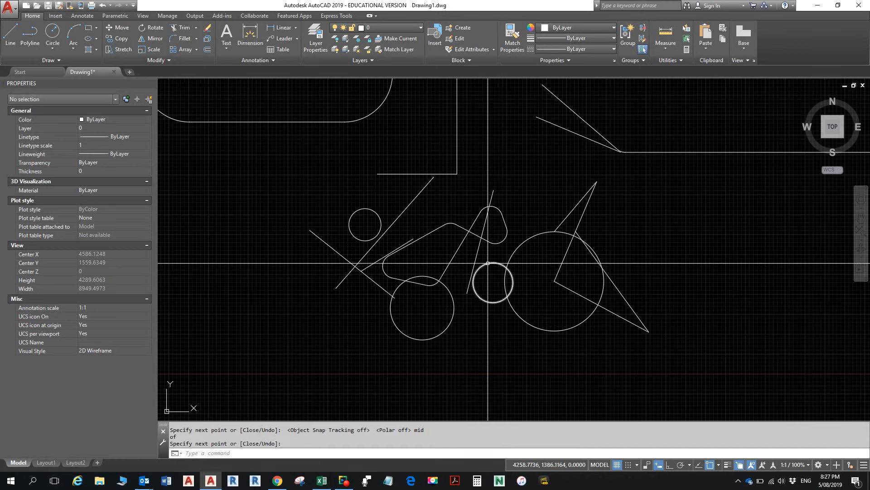
key(Return)
click(487, 303)
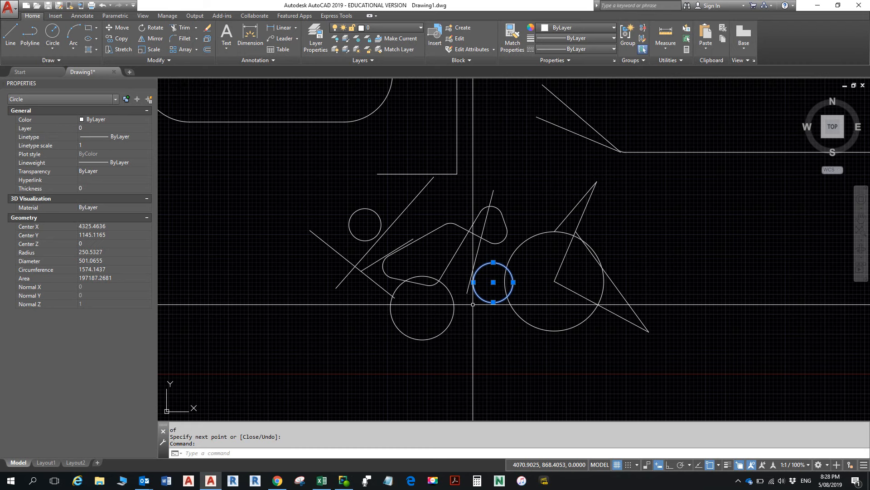
text(CO)
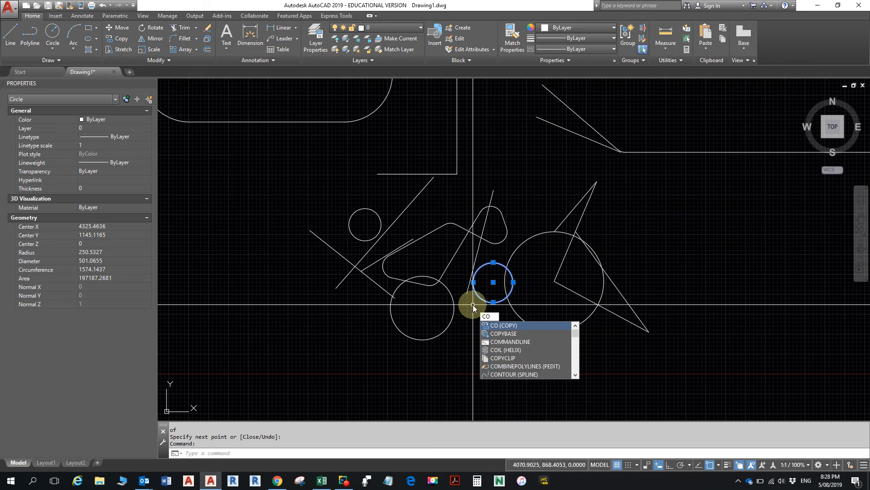
key(Return)
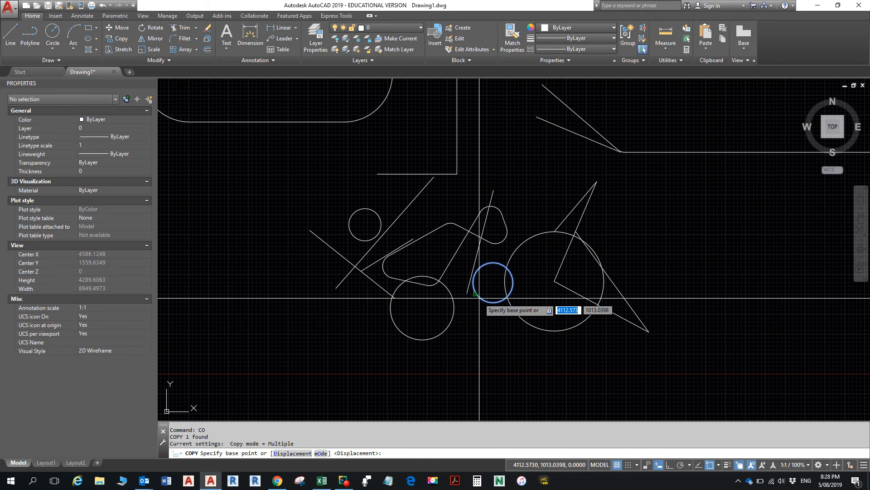
key(Escape)
key(Escape)
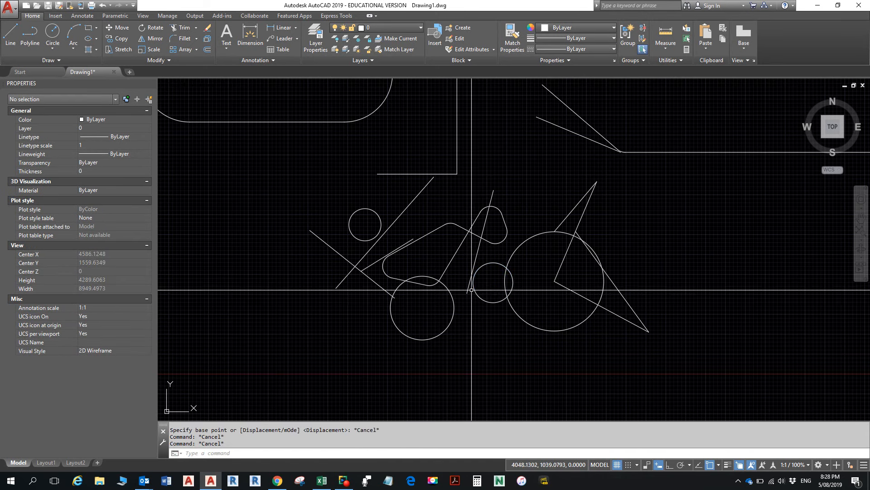
Step: Try to duplicate the small circle by copying it to the clipboard and pasting it into the drawing
click(479, 296)
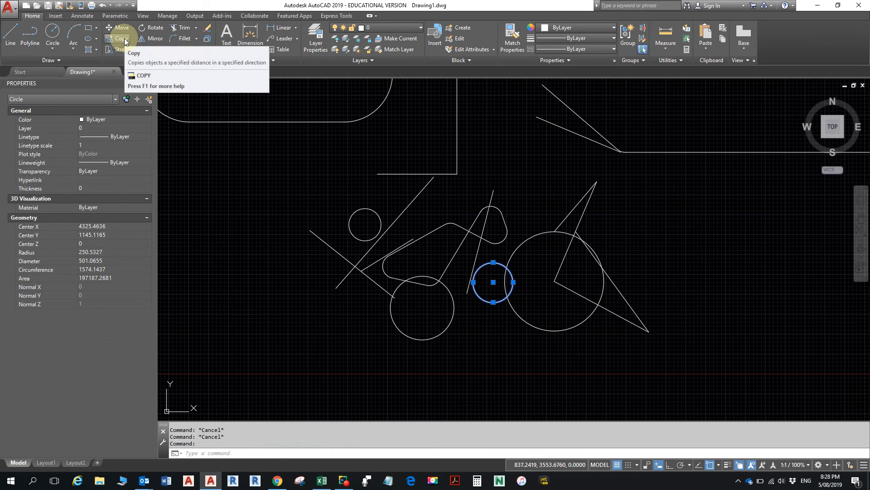
right_click(480, 296)
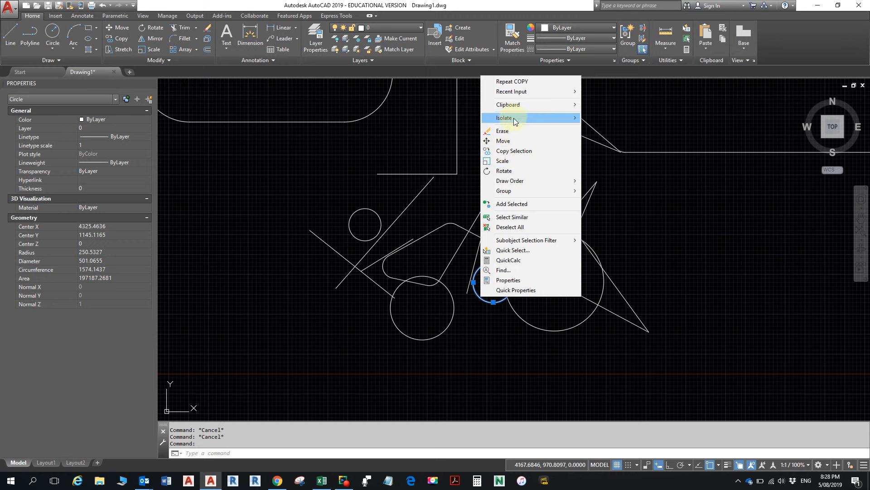
mouse_move(517, 107)
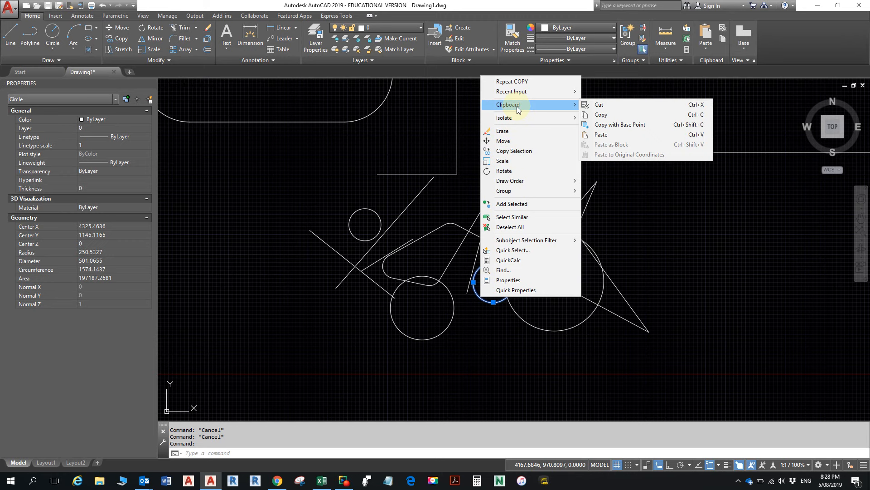
click(598, 116)
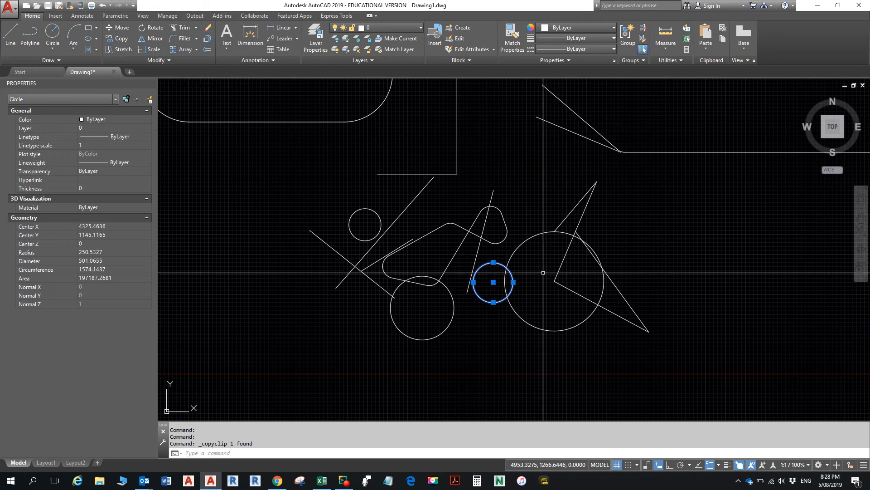
right_click(615, 220)
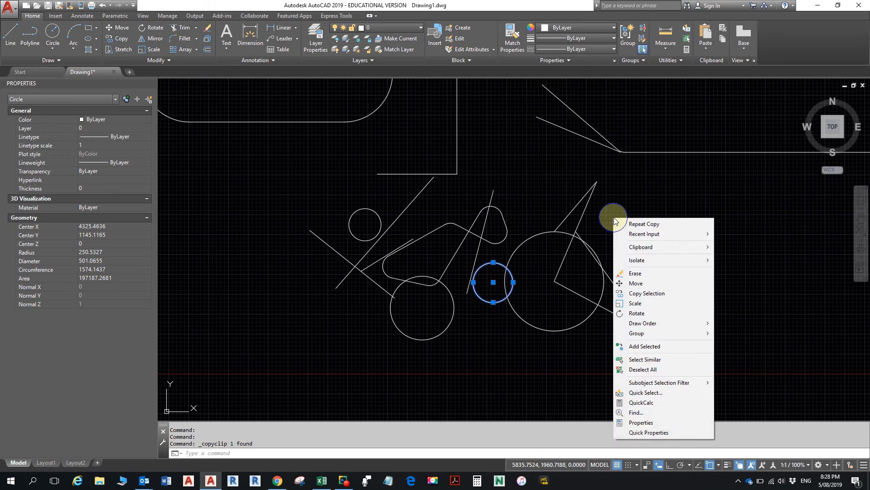
mouse_move(652, 247)
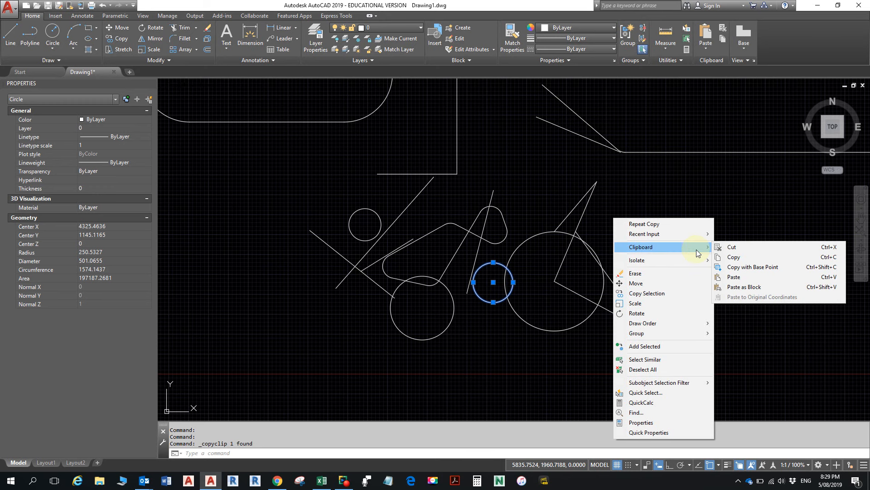
click(734, 277)
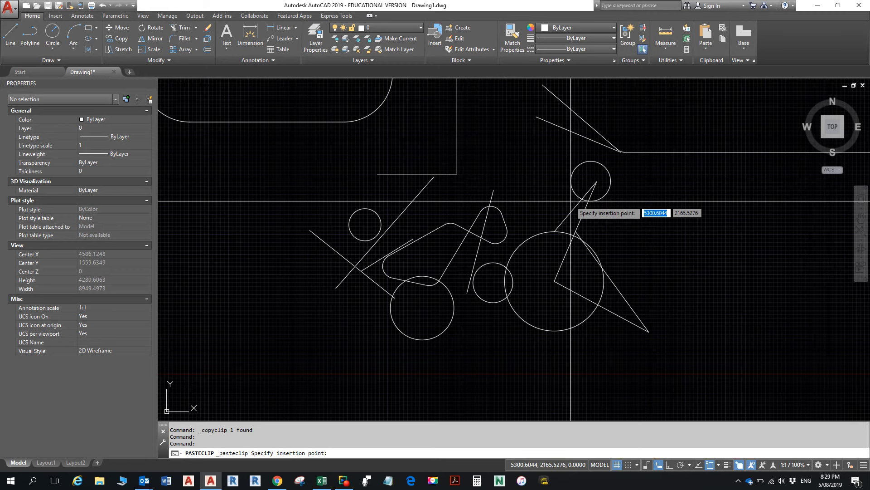
key(Escape)
key(Escape)
key(Escape)
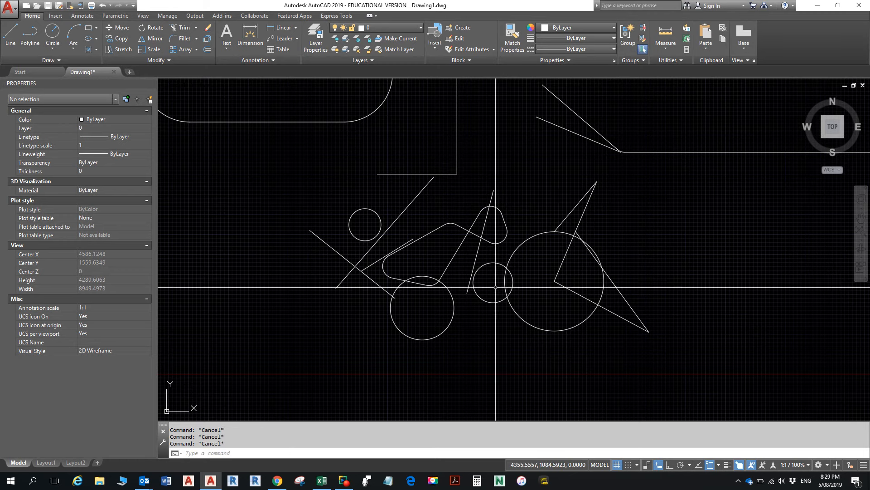
Step: Try to duplicate the small circle using Copy Selection
click(494, 301)
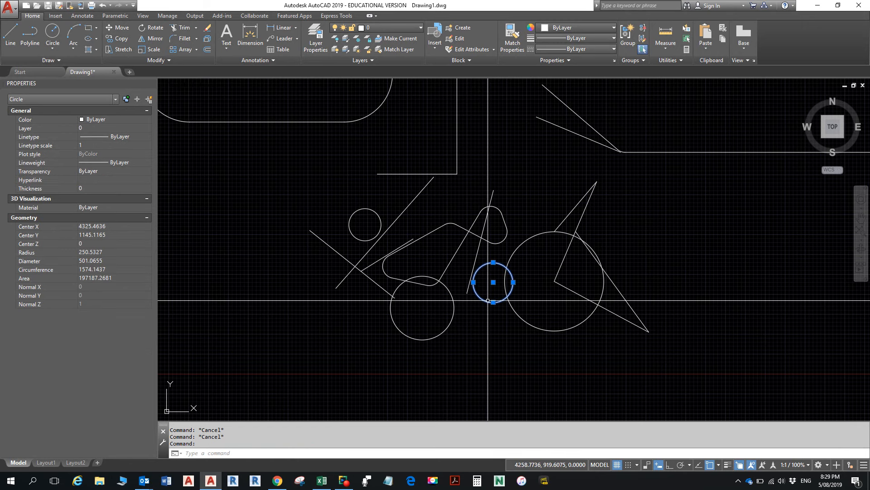
right_click(483, 298)
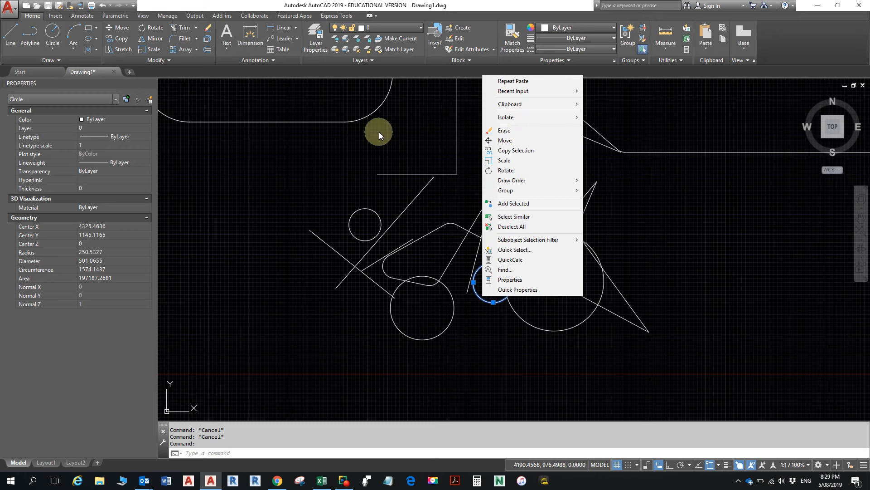
click(515, 150)
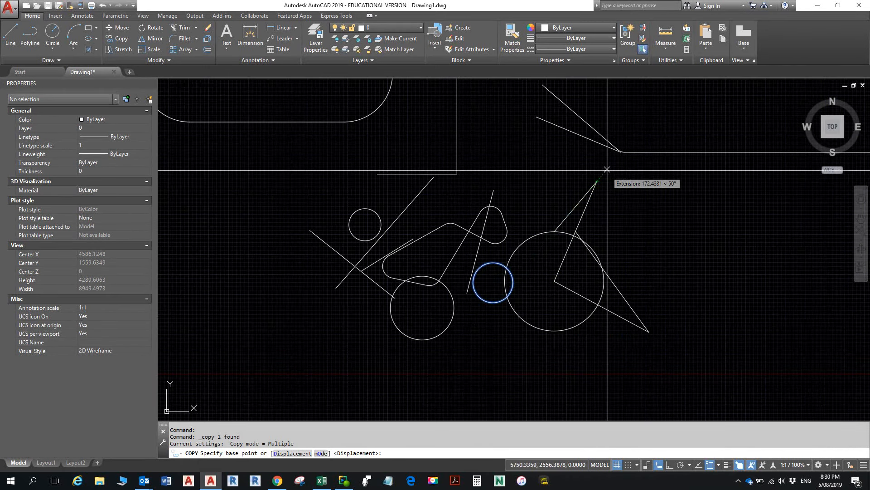
key(Escape)
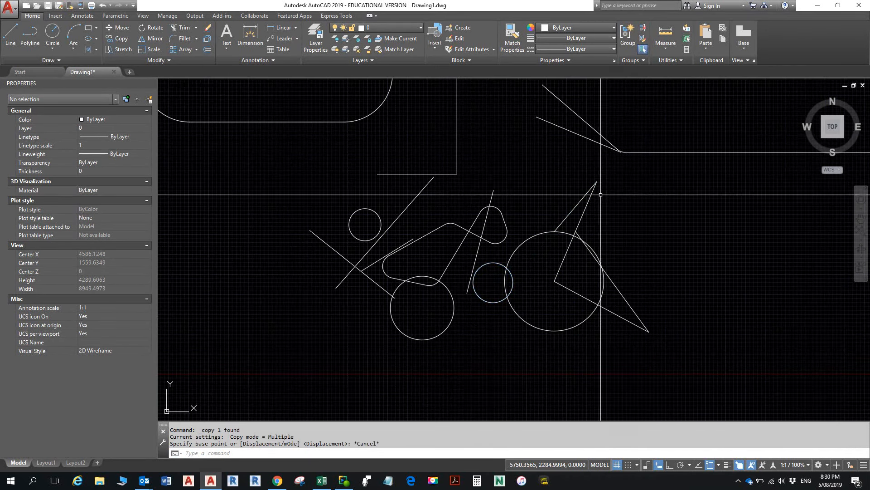
Step: Copy the small circle overlapping the large circle's edge, from its center to the upper tip of the angled lines above the large circle
click(490, 301)
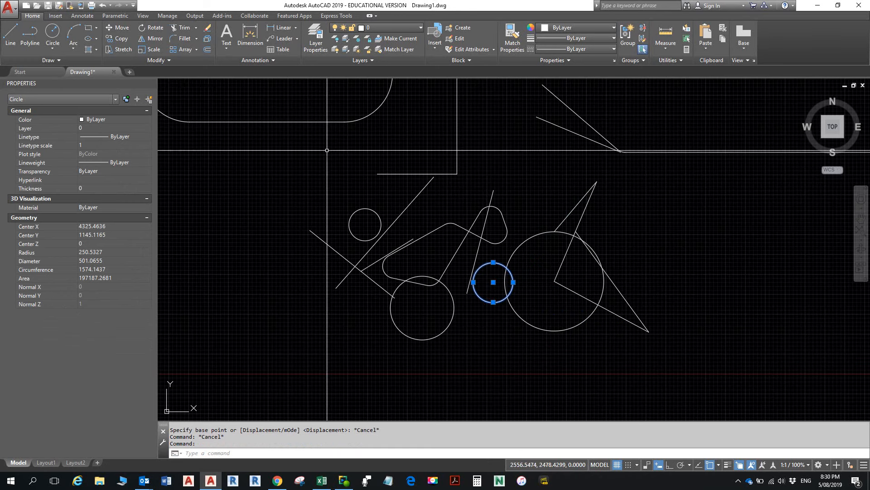
click(118, 38)
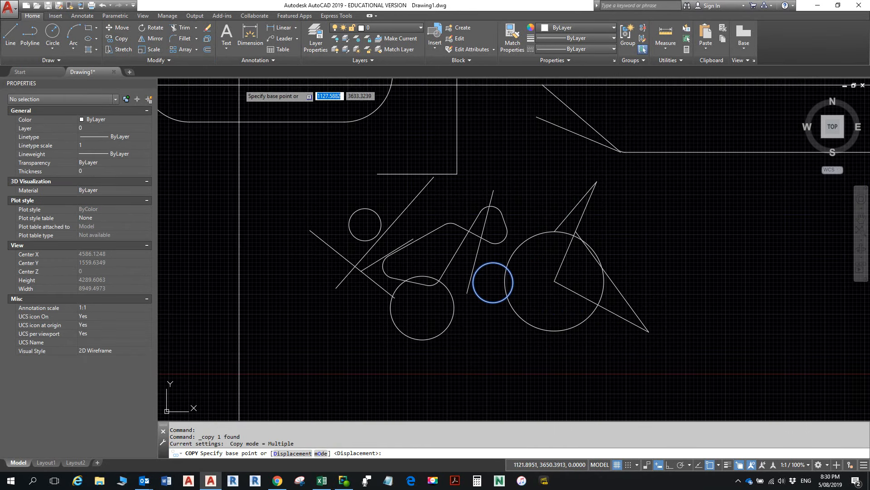
shift+right_click(288, 160)
click(293, 168)
shift+right_click(297, 166)
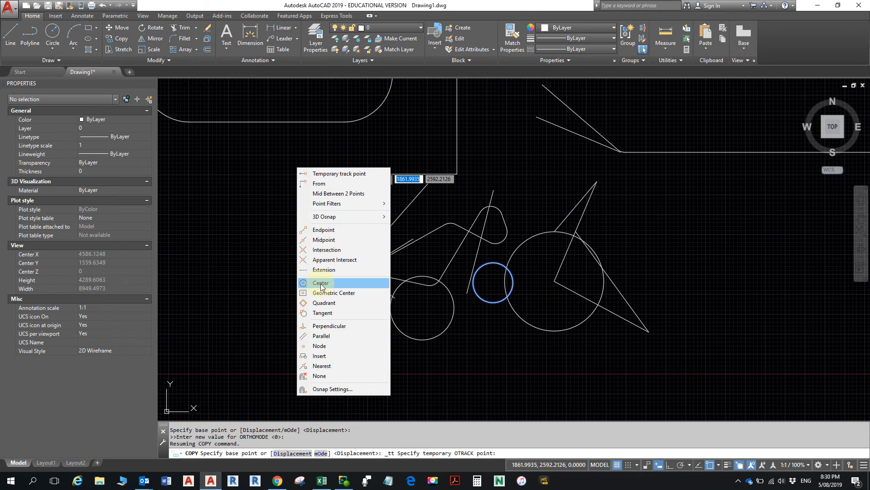
click(339, 238)
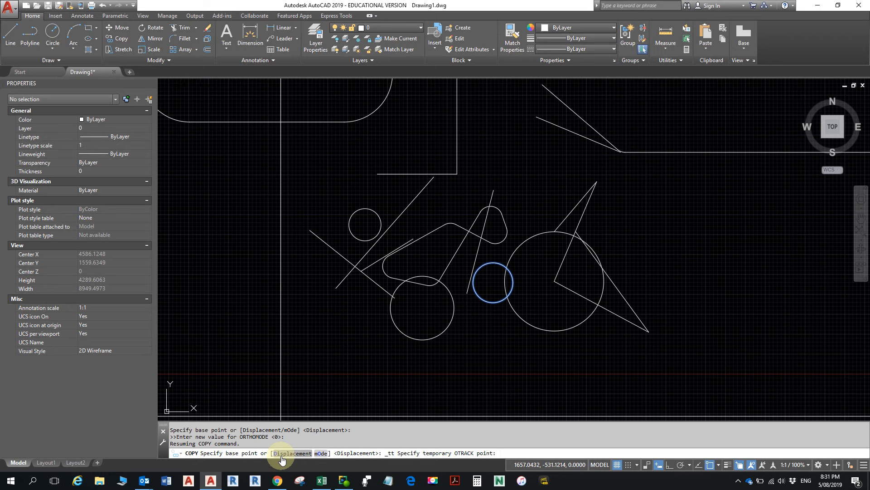
shift+right_click(488, 292)
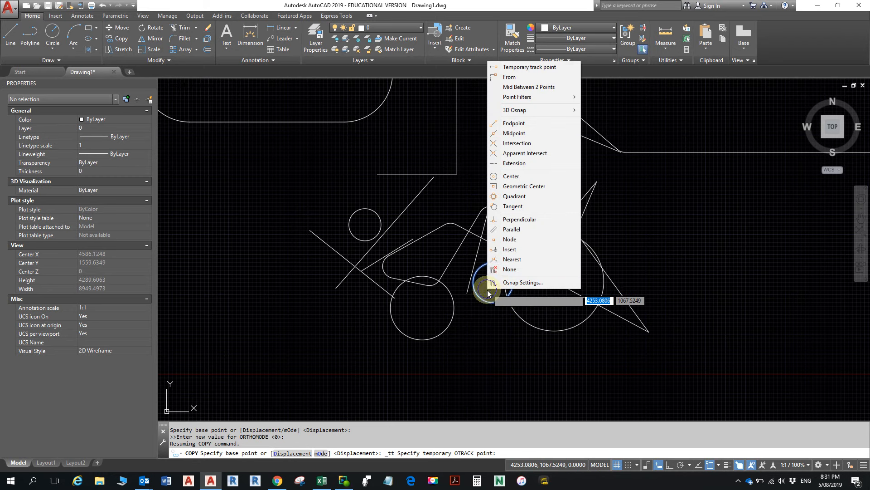
click(512, 177)
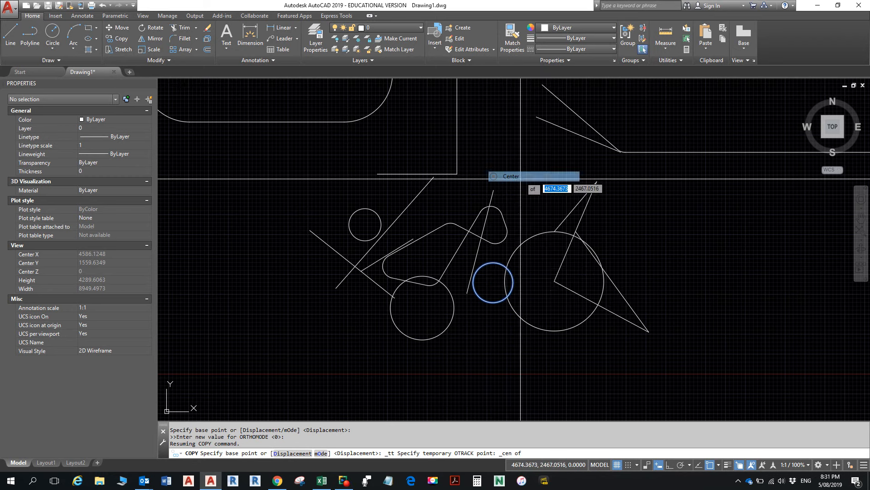
click(493, 282)
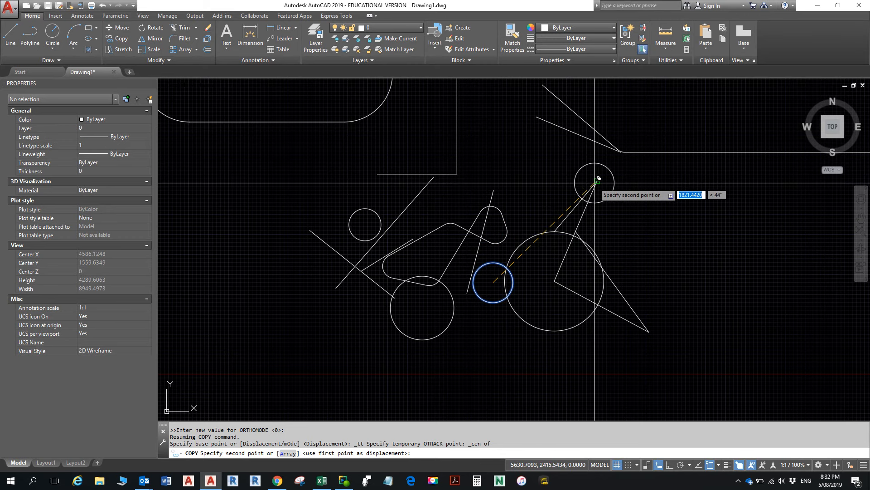
click(601, 177)
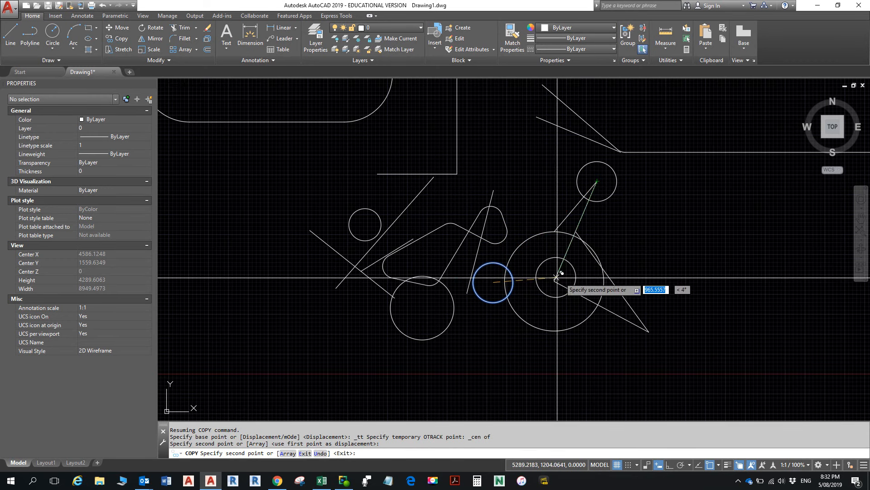
Step: Place two more copies, one overlapping the smallest circle and one at the crossing of the two long diagonal lines, and finish copying
click(389, 228)
scroll(389, 232, up, 4)
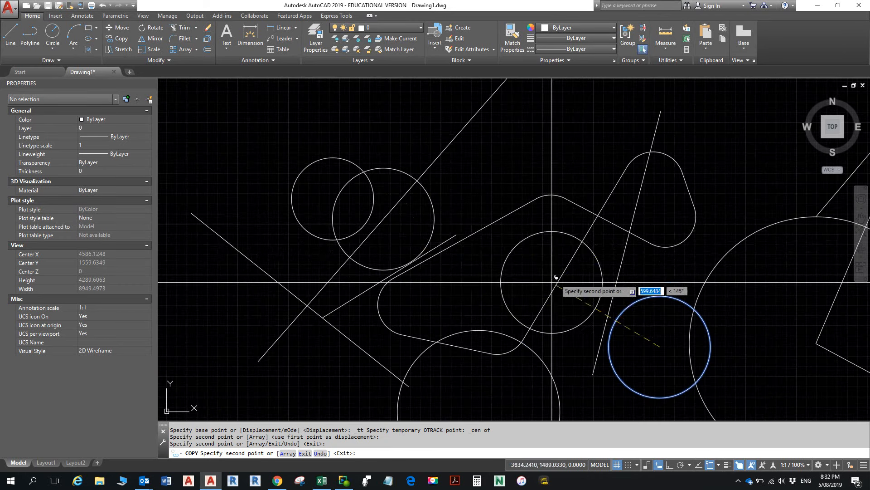
click(312, 300)
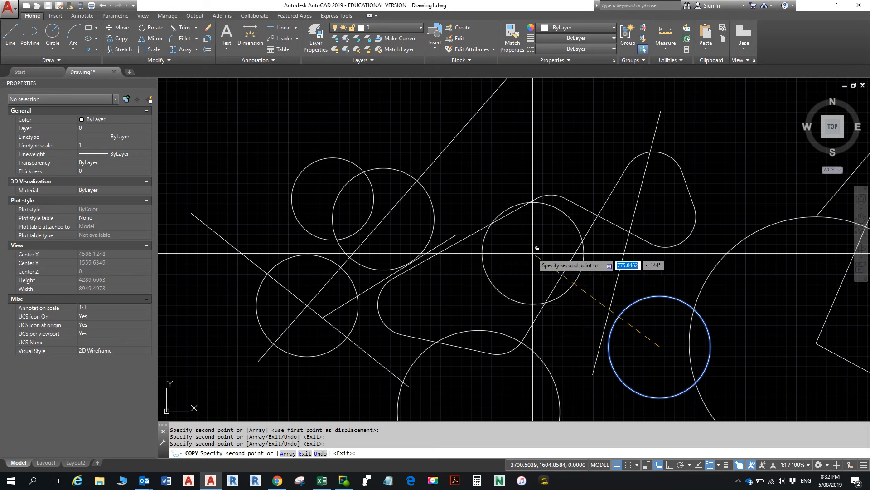
key(Escape)
scroll(564, 260, down, 4)
middle_drag(564, 261, 488, 254)
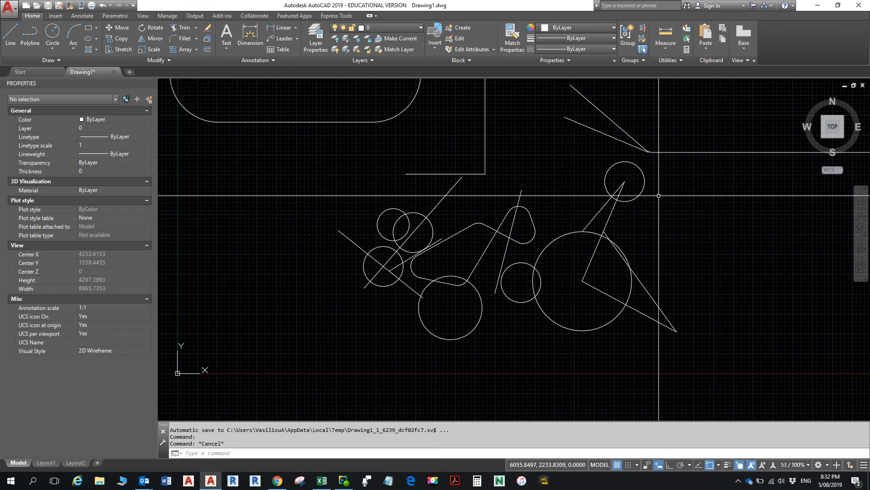
Step: Move the original small circle from its center to the lower tip of the angled lines beside the large circle
click(510, 298)
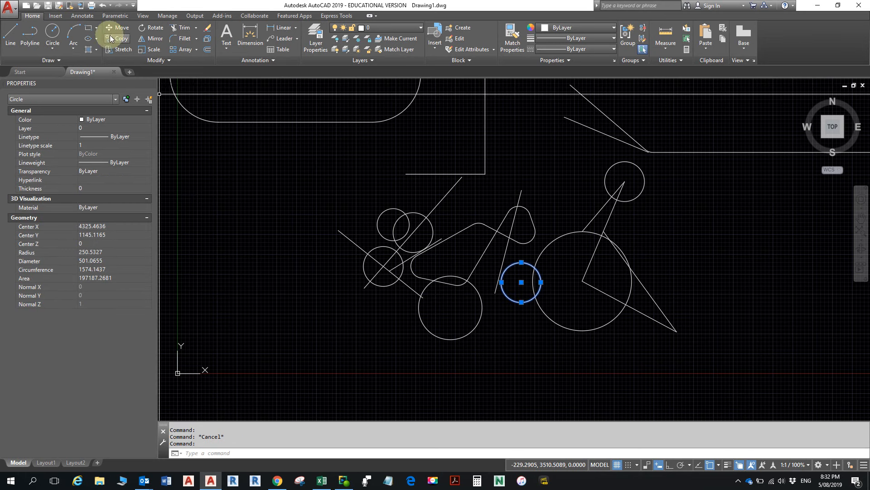
click(119, 29)
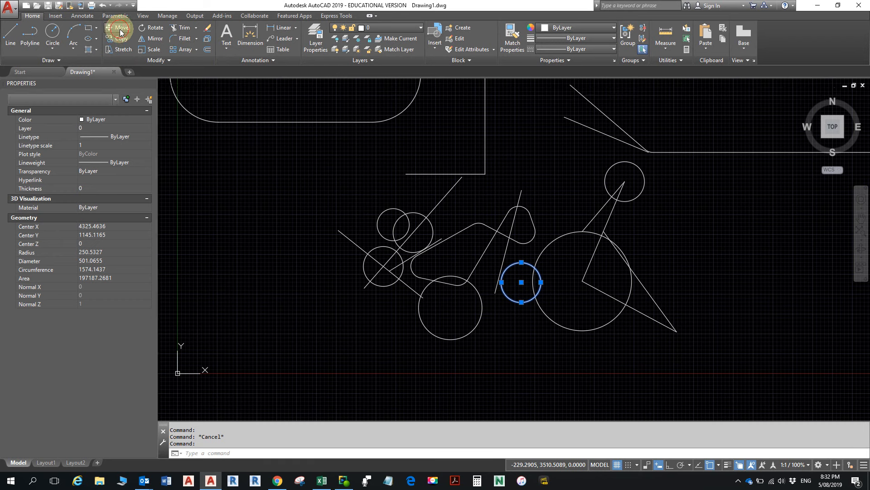
shift+right_click(406, 220)
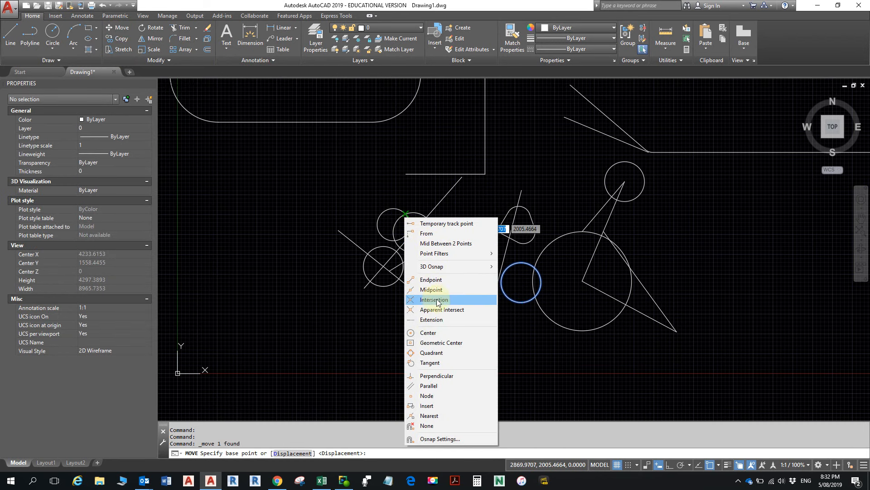
click(438, 336)
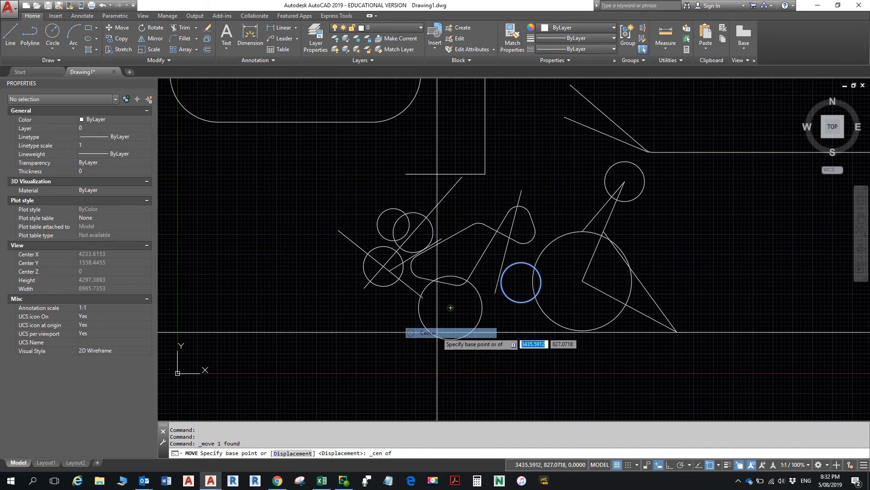
click(521, 282)
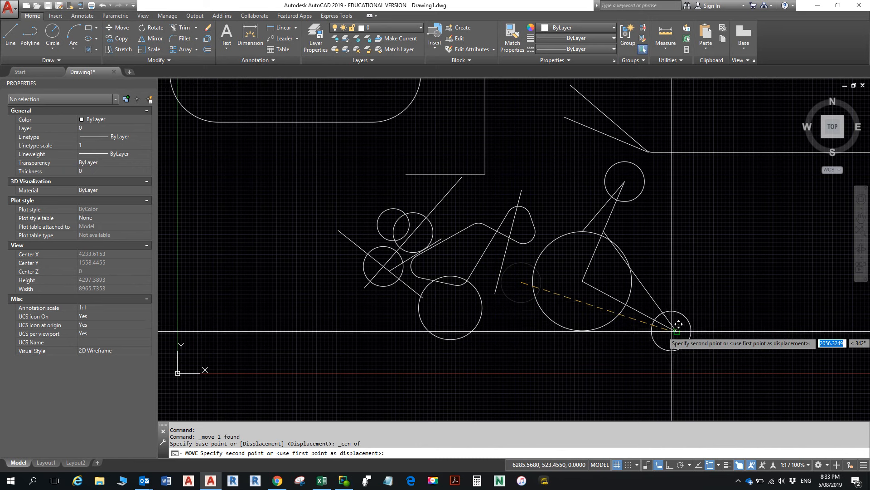
click(677, 331)
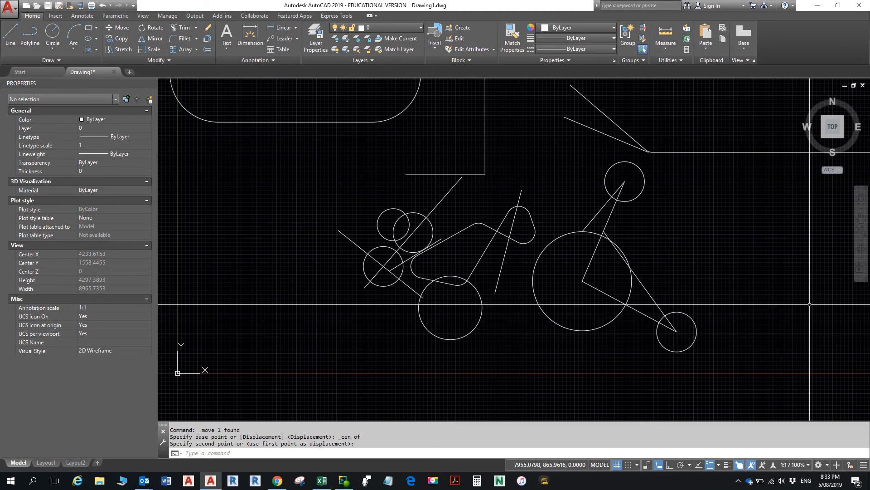
key(alt)
key(Escape)
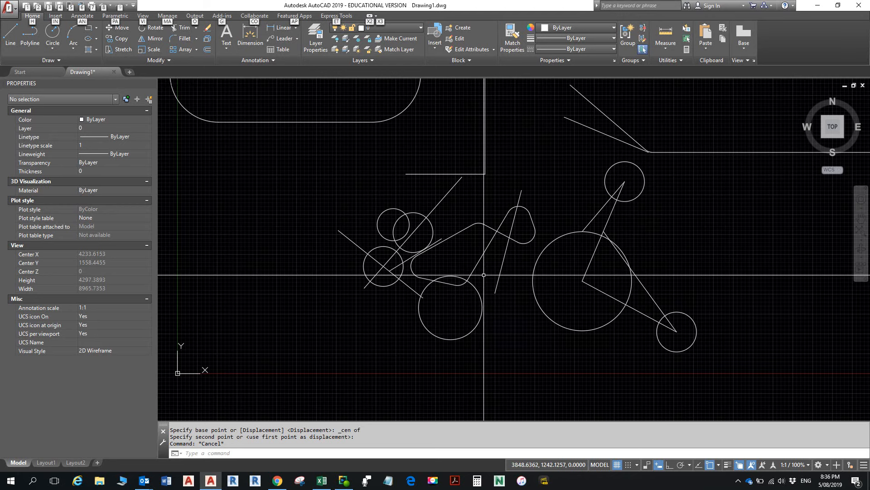
scroll(486, 276, down, 2)
middle_drag(486, 276, 470, 297)
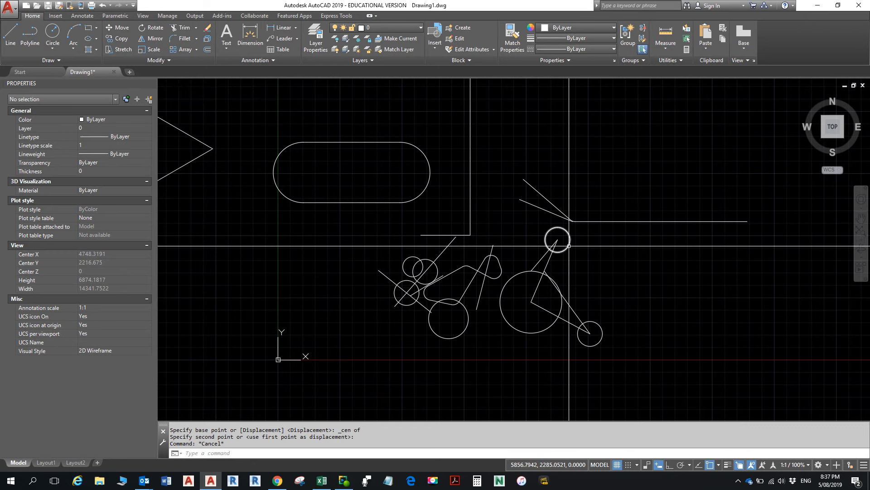
mouse_move(570, 242)
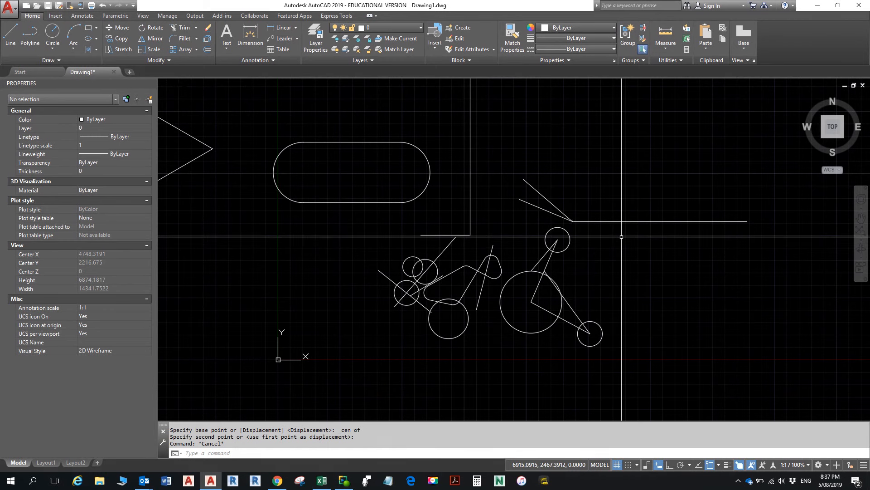
scroll(621, 237, up, 2)
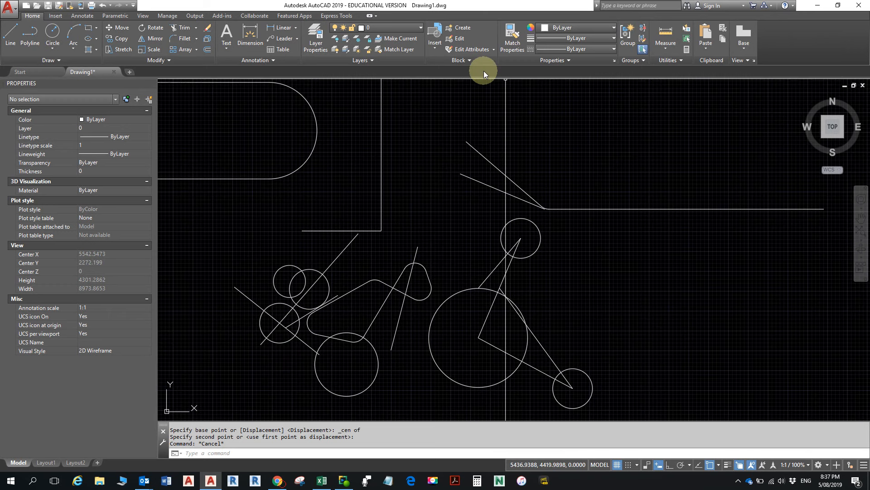
click(658, 32)
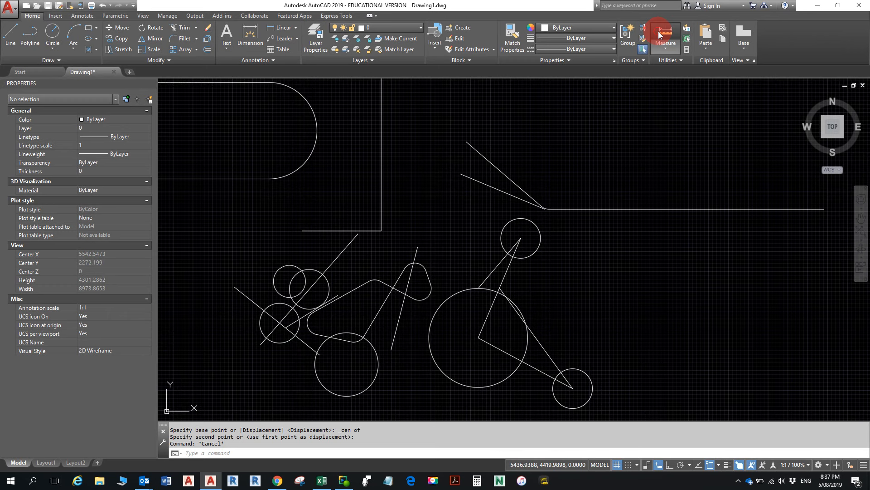
click(546, 208)
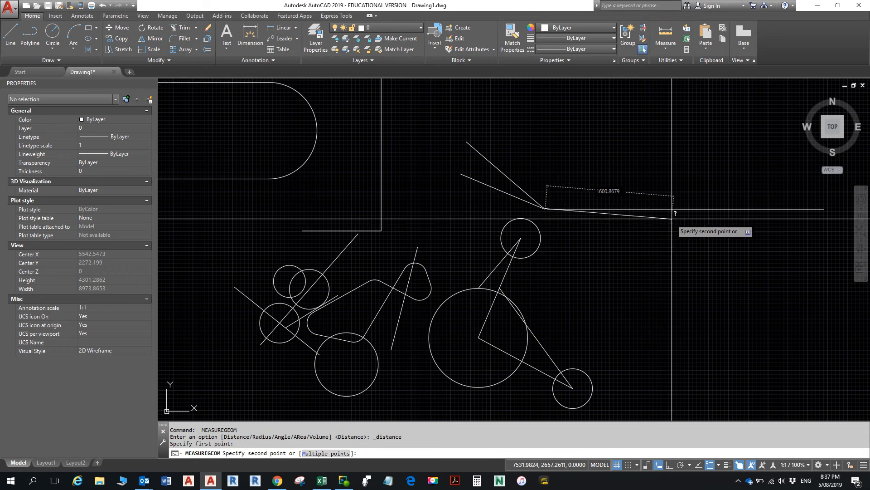
key(Escape)
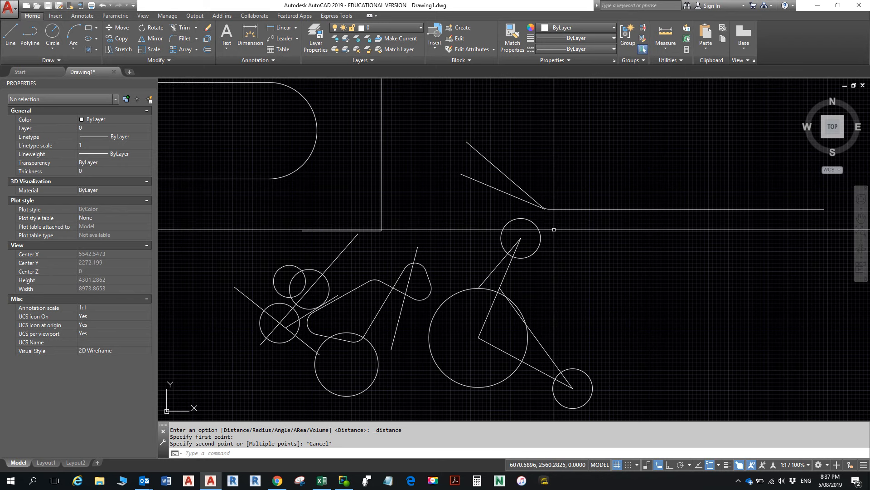
Step: Move the circle at the upper tip of the angled lines 1000 units horizontally to the right with Ortho on
click(540, 240)
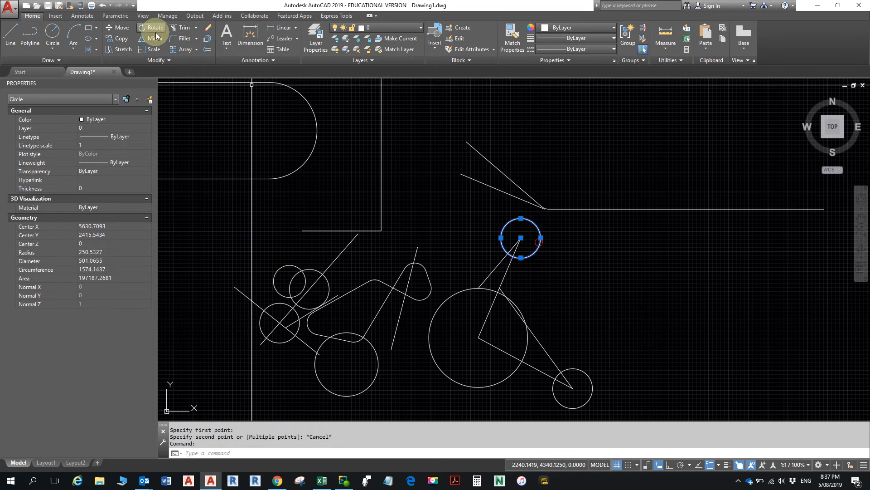
click(118, 28)
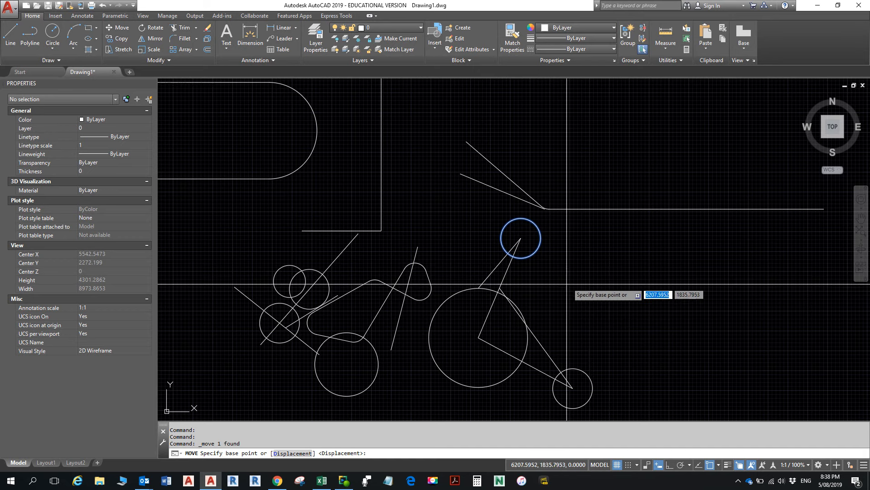
click(547, 302)
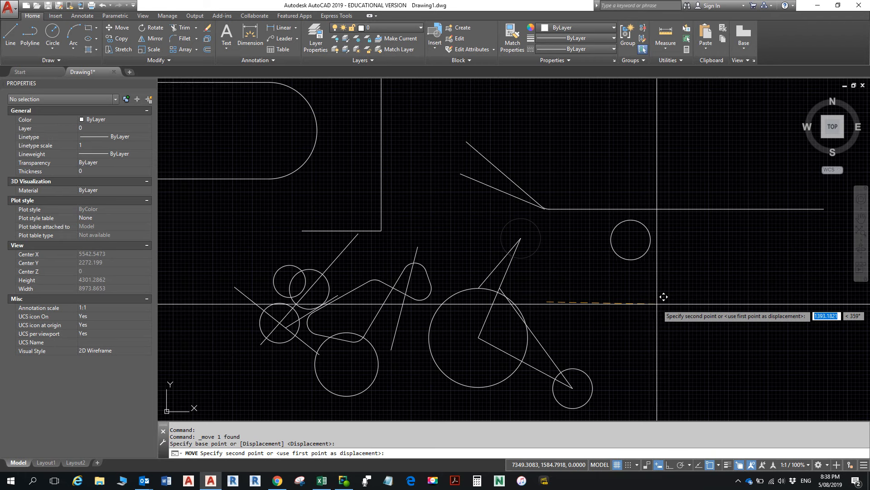
click(670, 465)
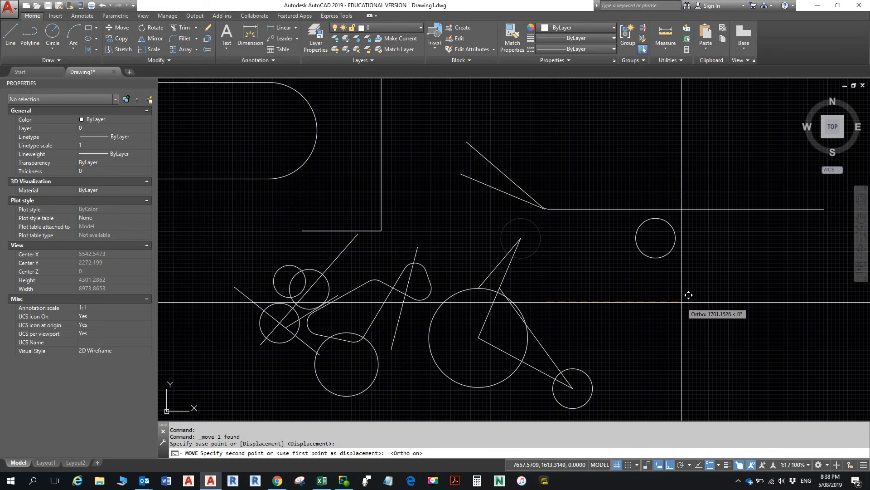
text(1000)
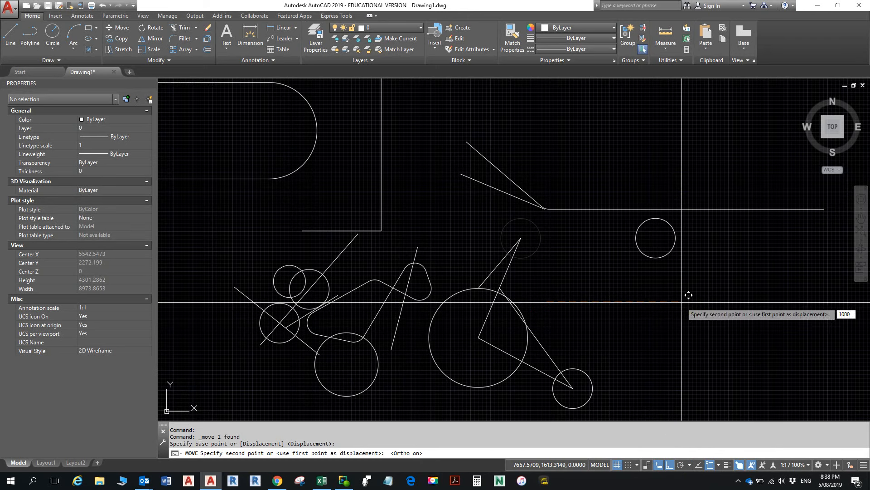
key(Return)
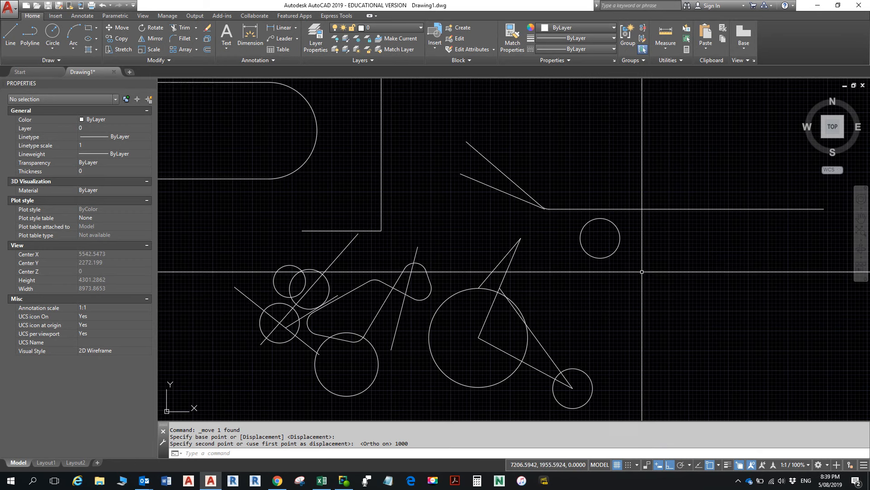
Step: Copy the circle just below the long horizontal line to 1000 and 2000 units horizontally to the right, and finish copying
click(620, 245)
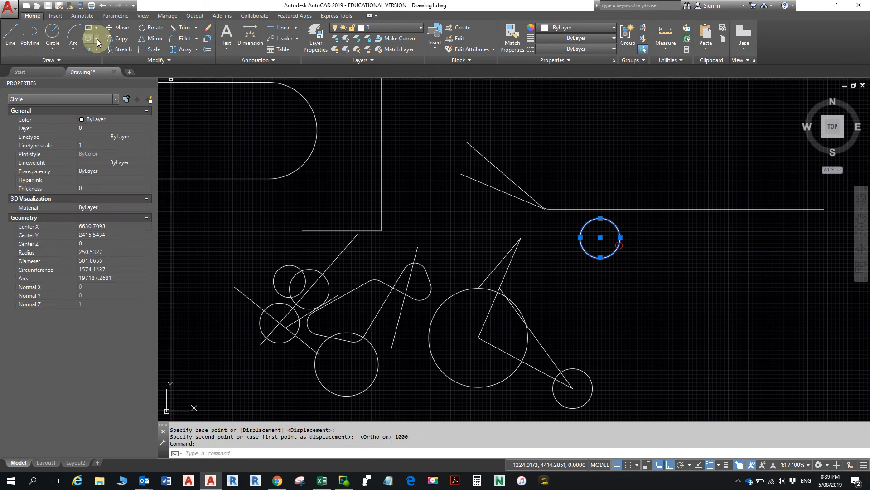
click(111, 38)
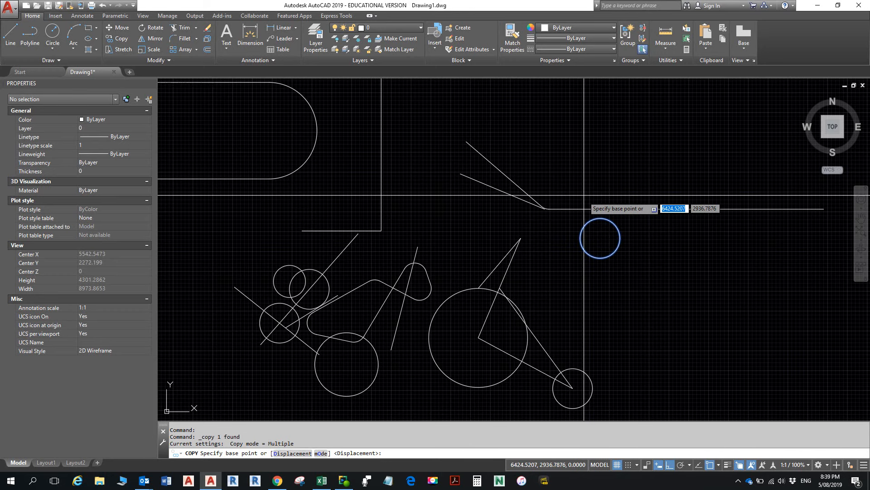
click(581, 210)
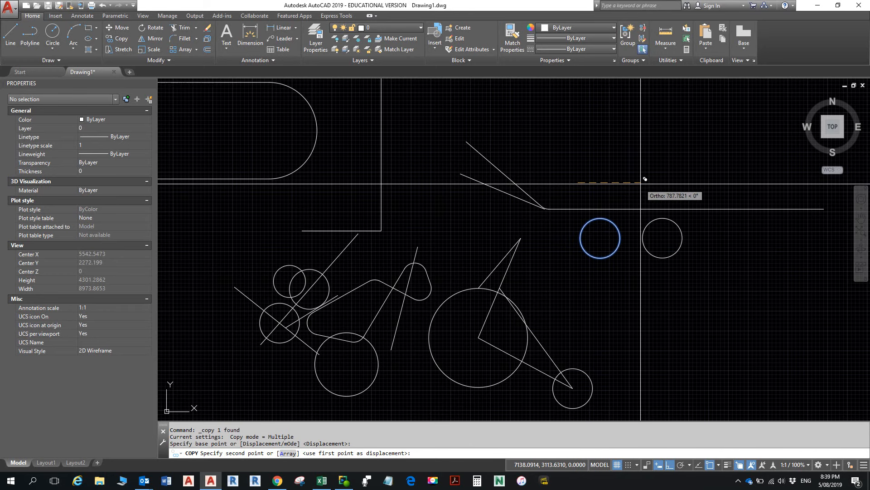
text(1000)
key(Return)
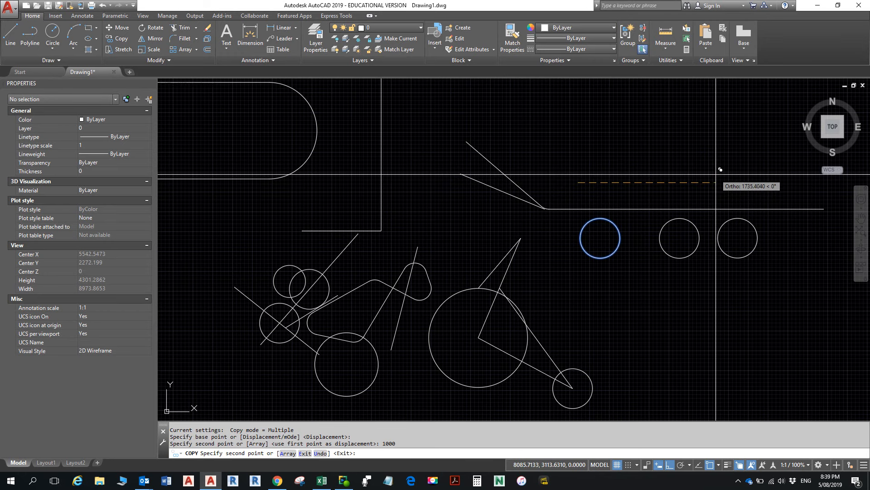
text(2000)
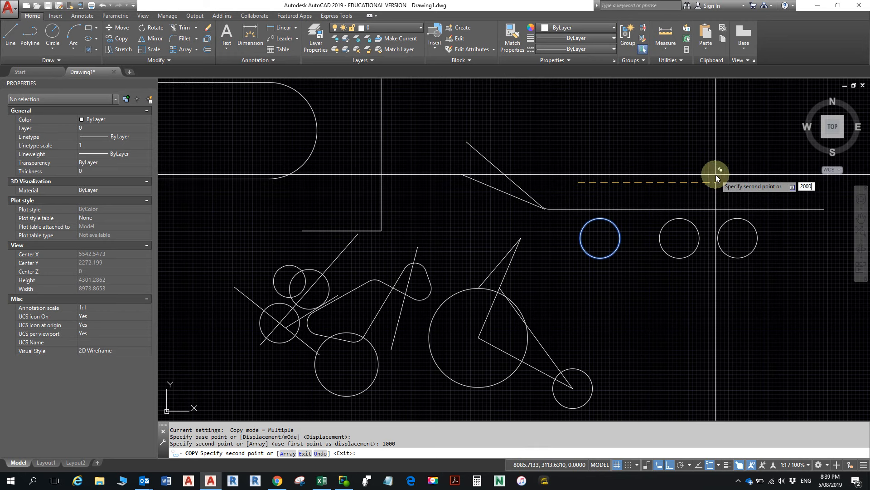
key(Return)
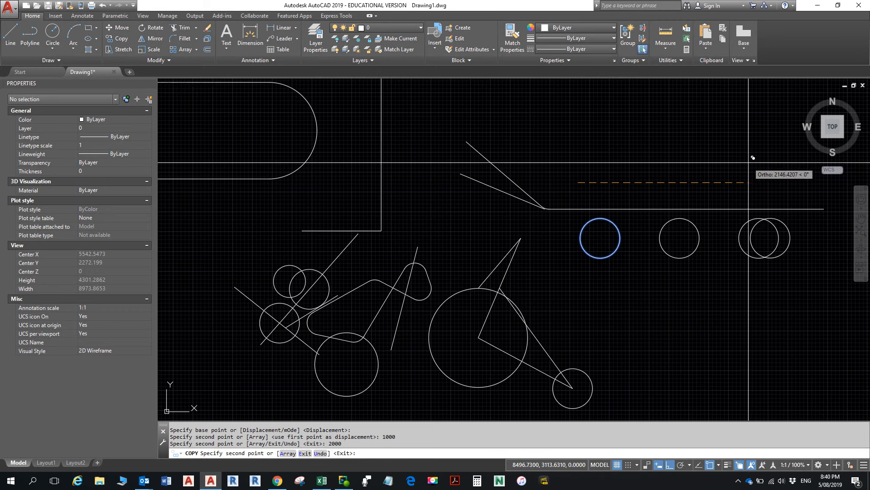
key(Escape)
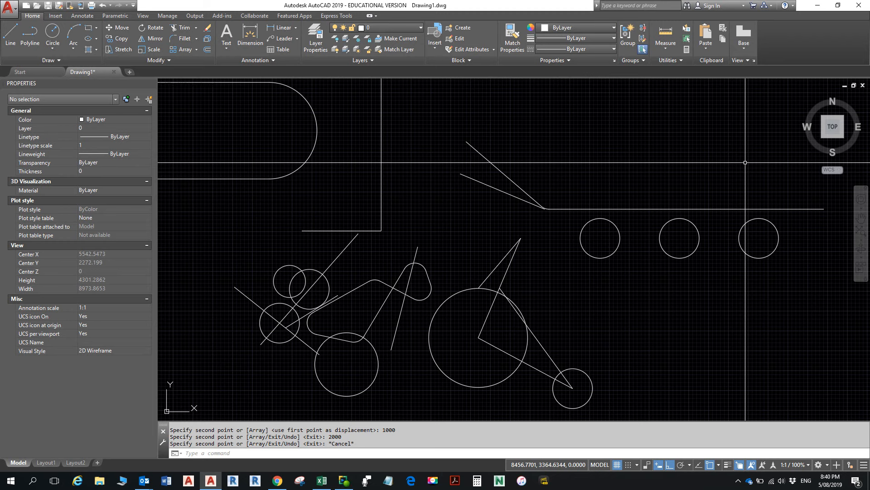
Step: Copy the leftmost circle of the row of three by a distance of 2000 at a 45-degree angle, and finish copying
click(607, 255)
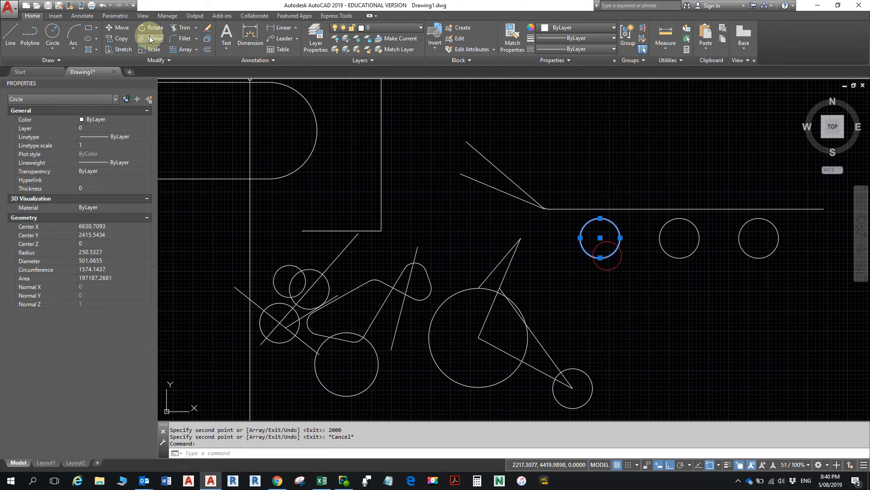
click(123, 39)
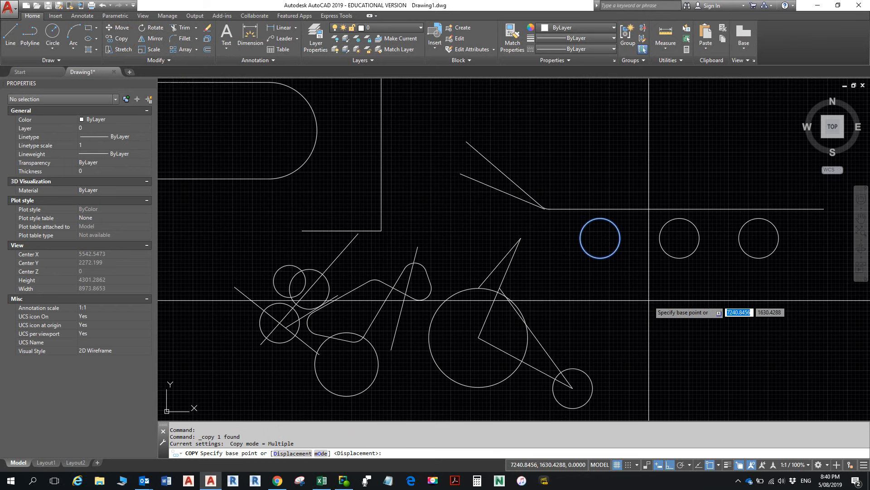
click(601, 290)
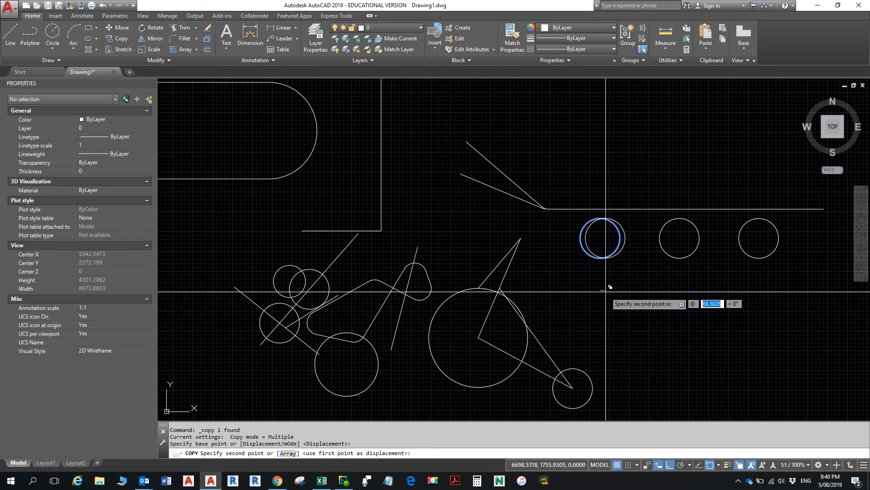
text(2000)
key(Tab)
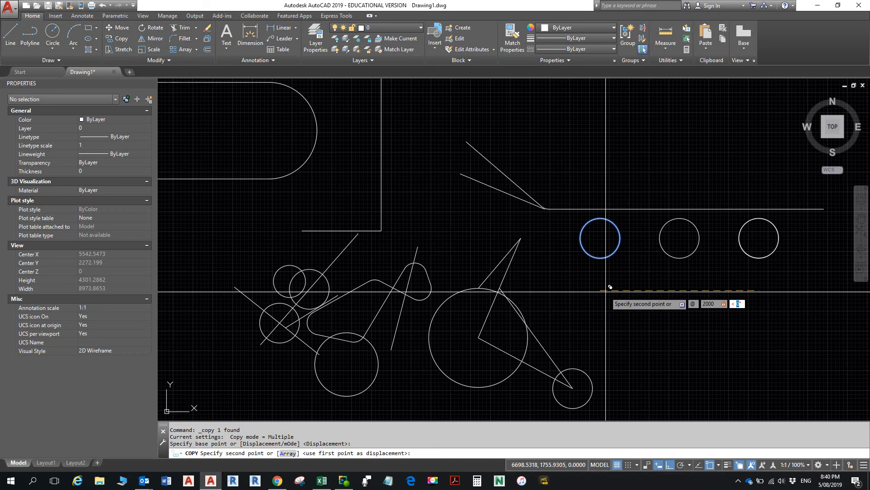
text(45)
key(Return)
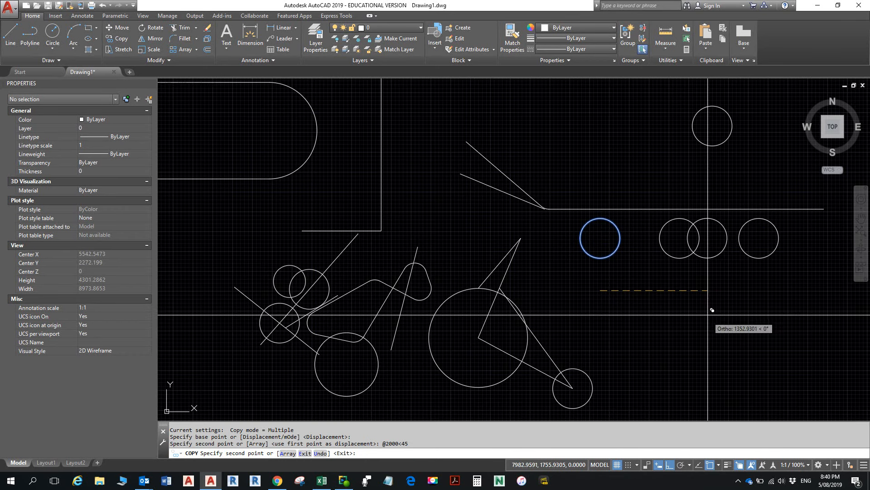
key(Escape)
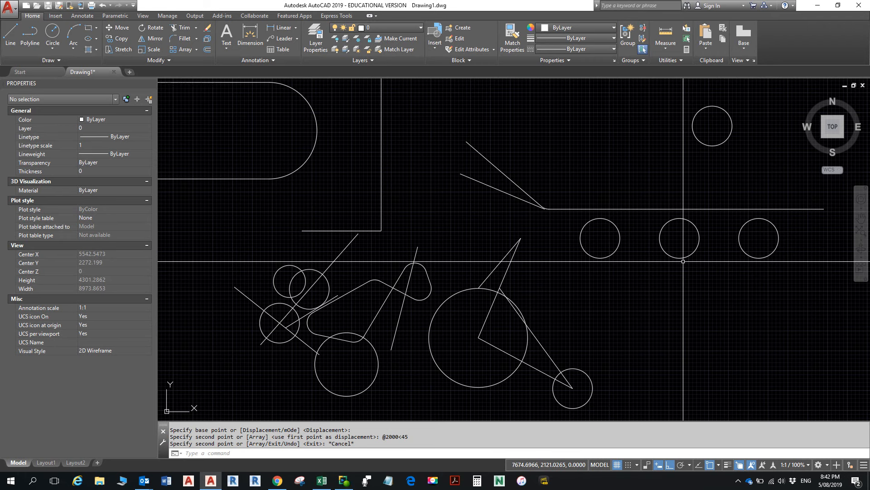
Step: Switch to the course page in Chrome and review the exercise files under Move, Copy & Stretch and Fillet, Offset & Chamfer
scroll(642, 328, down, 3)
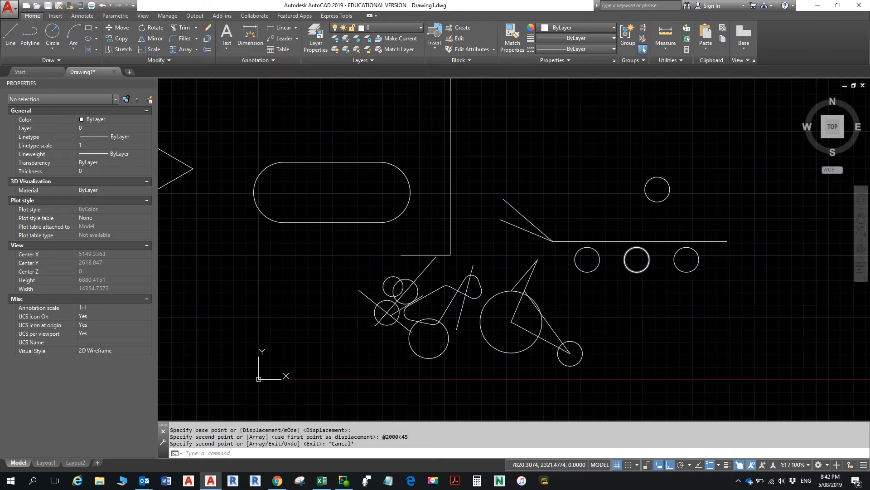
key(alt+Tab)
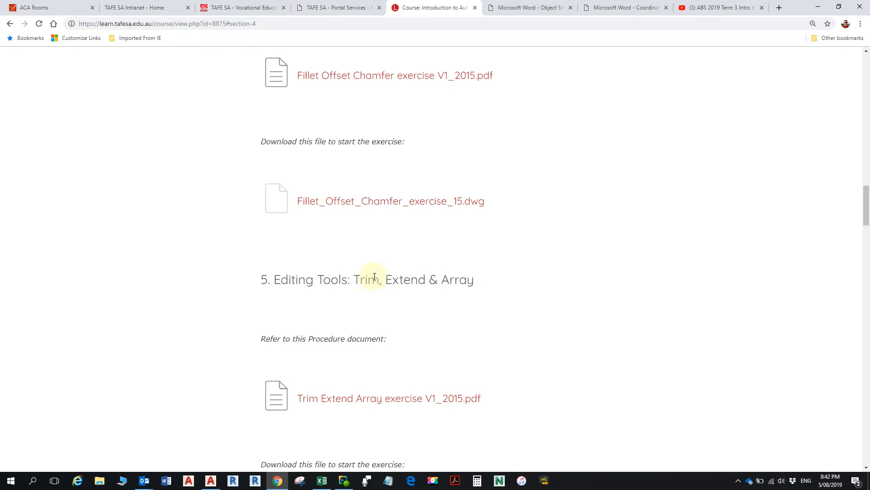
scroll(375, 231, up, 5)
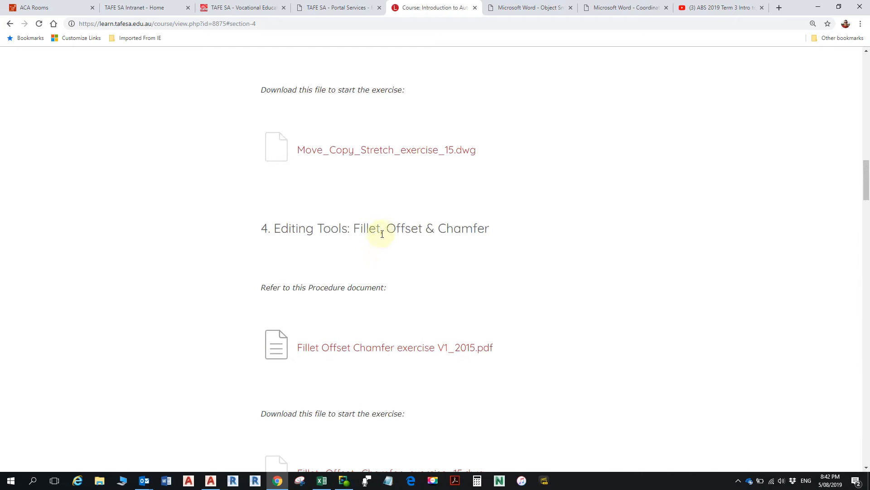
scroll(381, 235, up, 3)
scroll(381, 241, up, 3)
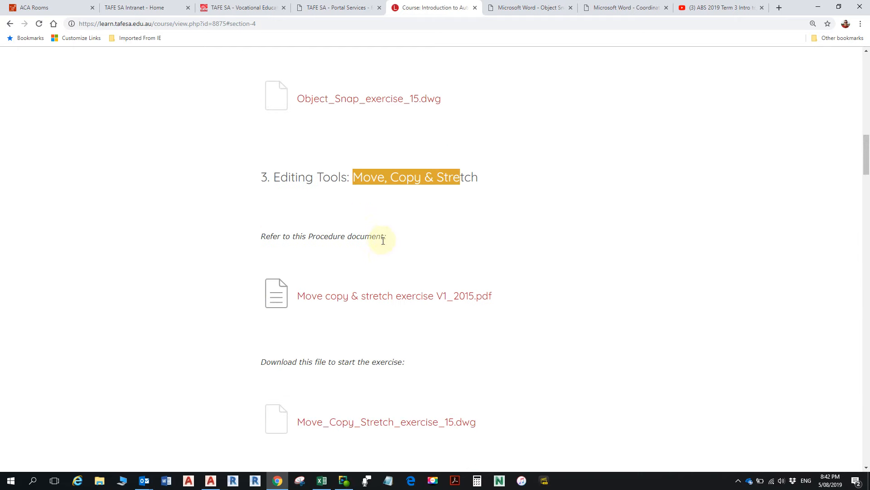
scroll(383, 249, up, 1)
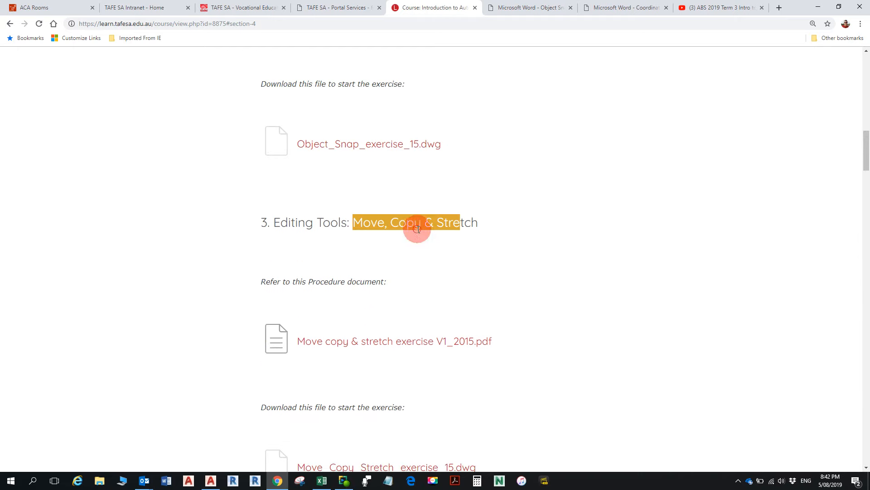
click(431, 224)
click(439, 224)
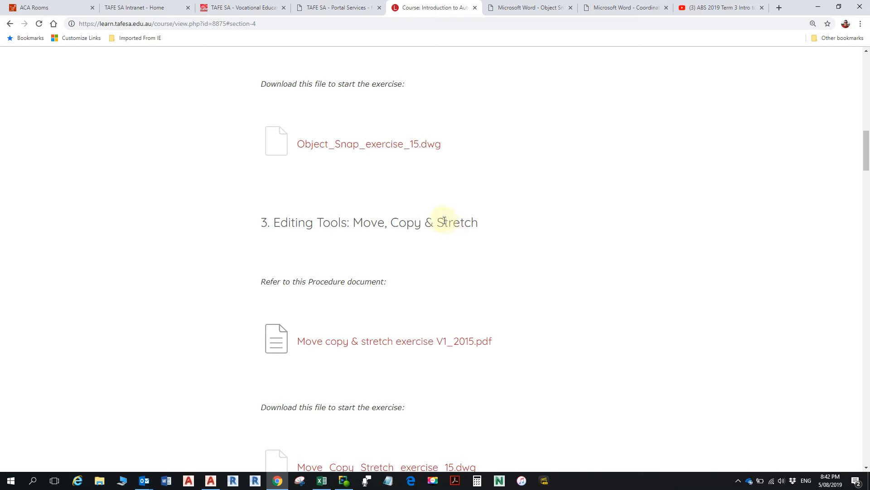
scroll(448, 243, down, 4)
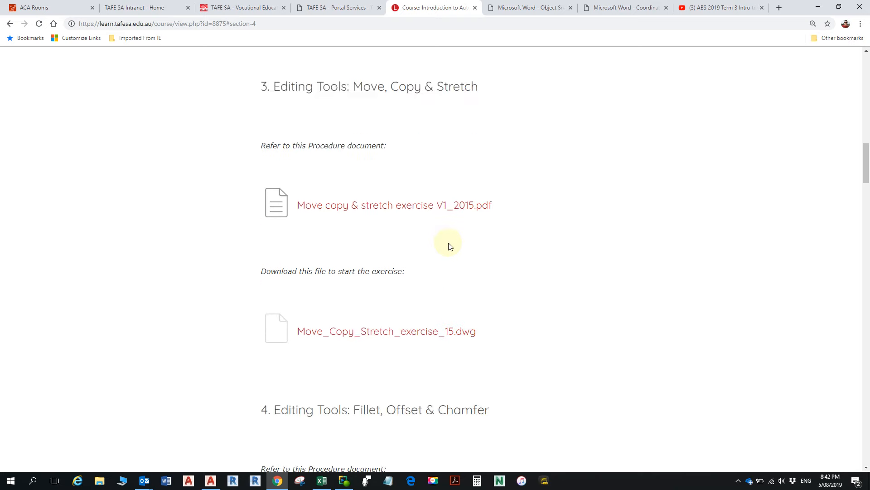
scroll(449, 246, down, 2)
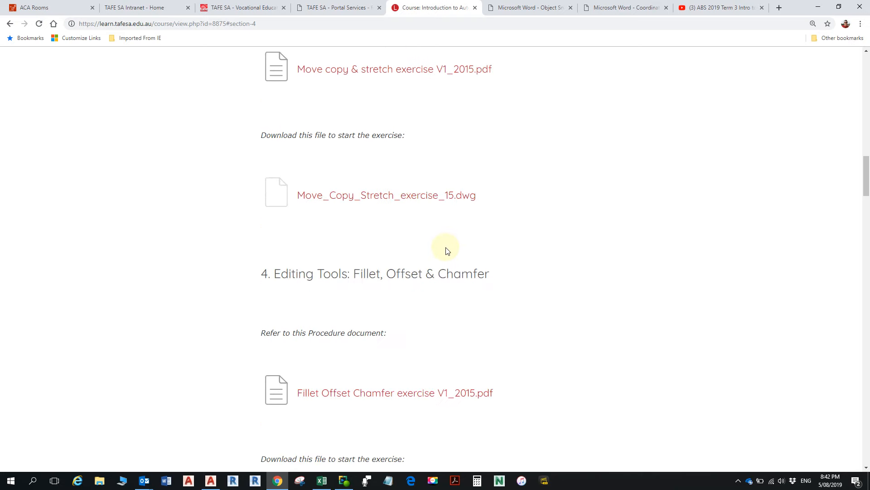